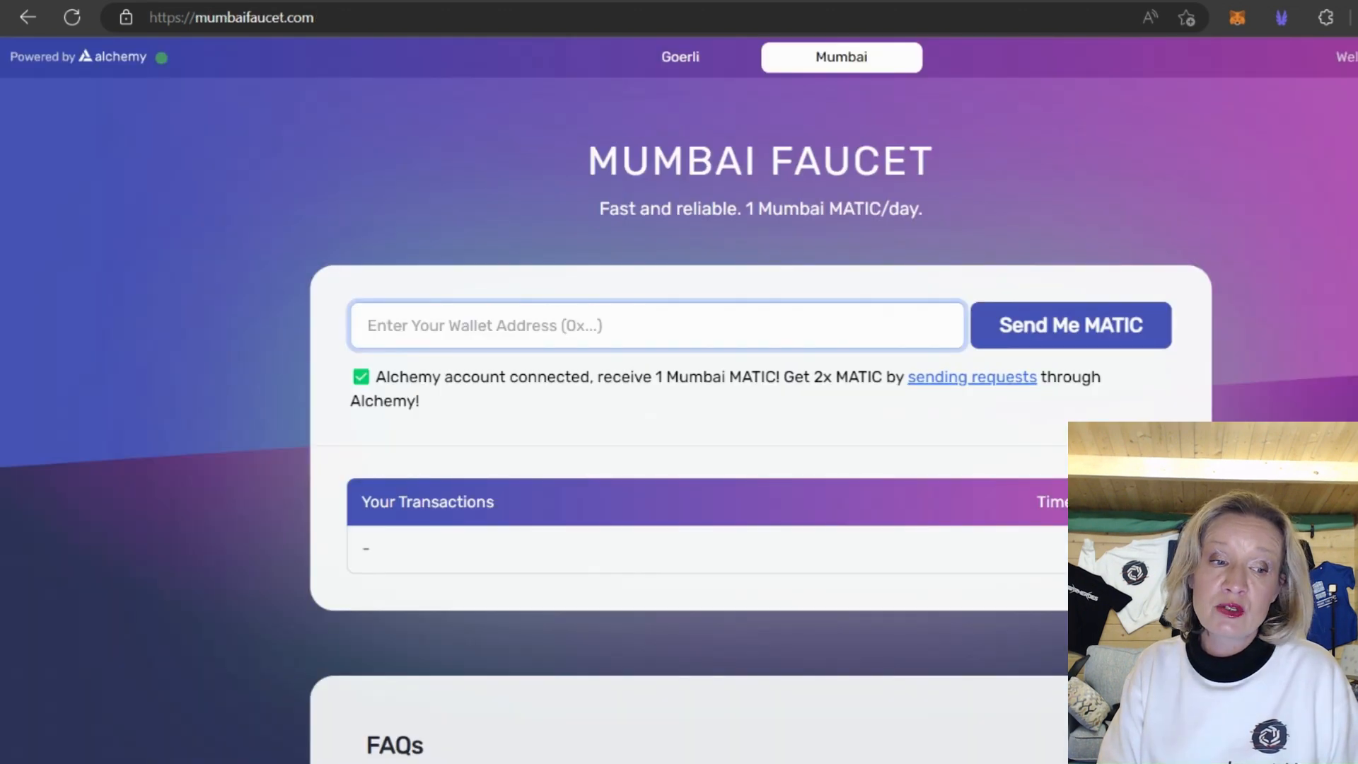
Step: Copy the Account 1 wallet address from MetaMask and request Mumbai MATIC for it from the faucet
{"action": "left_click", "coordinate": [1238, 18]}
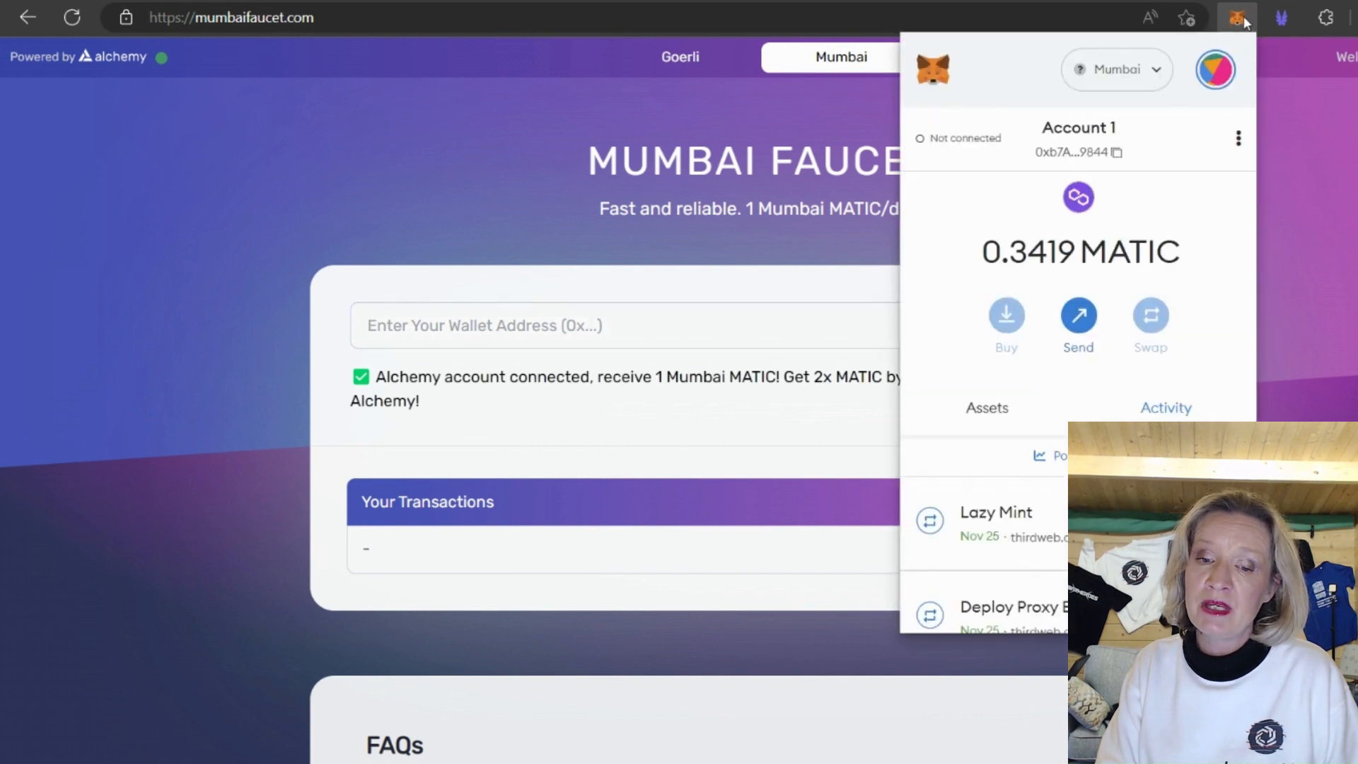
{"action": "left_click", "coordinate": [1116, 154]}
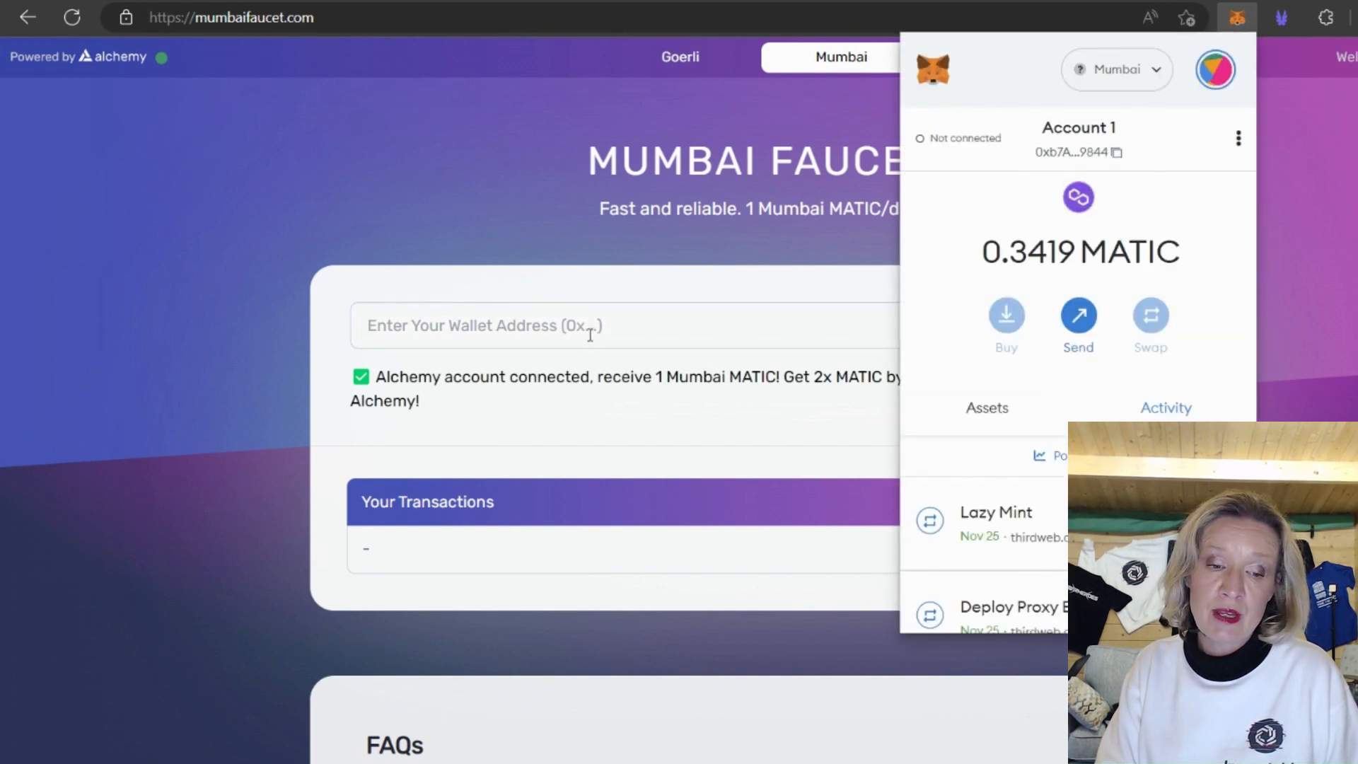
{"action": "left_click", "coordinate": [590, 328]}
{"action": "key", "text": "ctrl+v"}
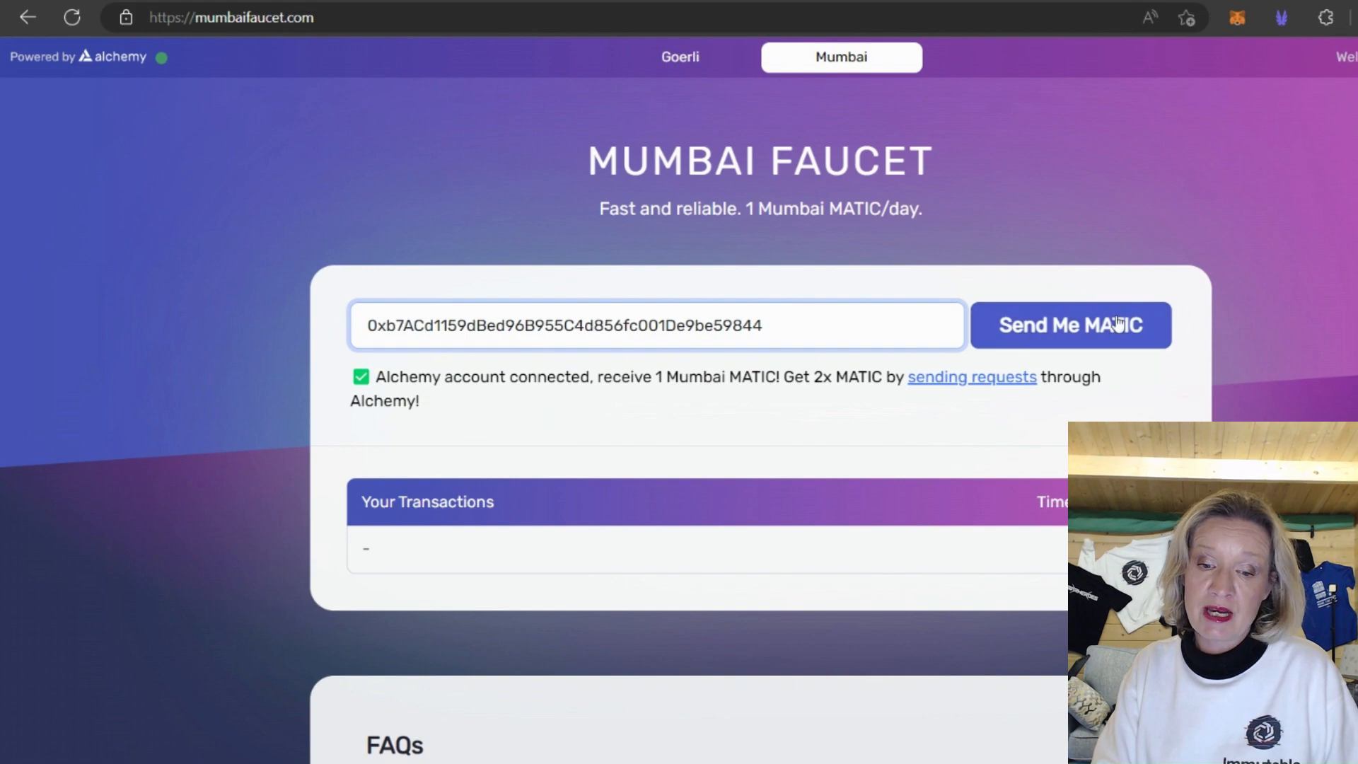
{"action": "left_click", "coordinate": [1119, 323]}
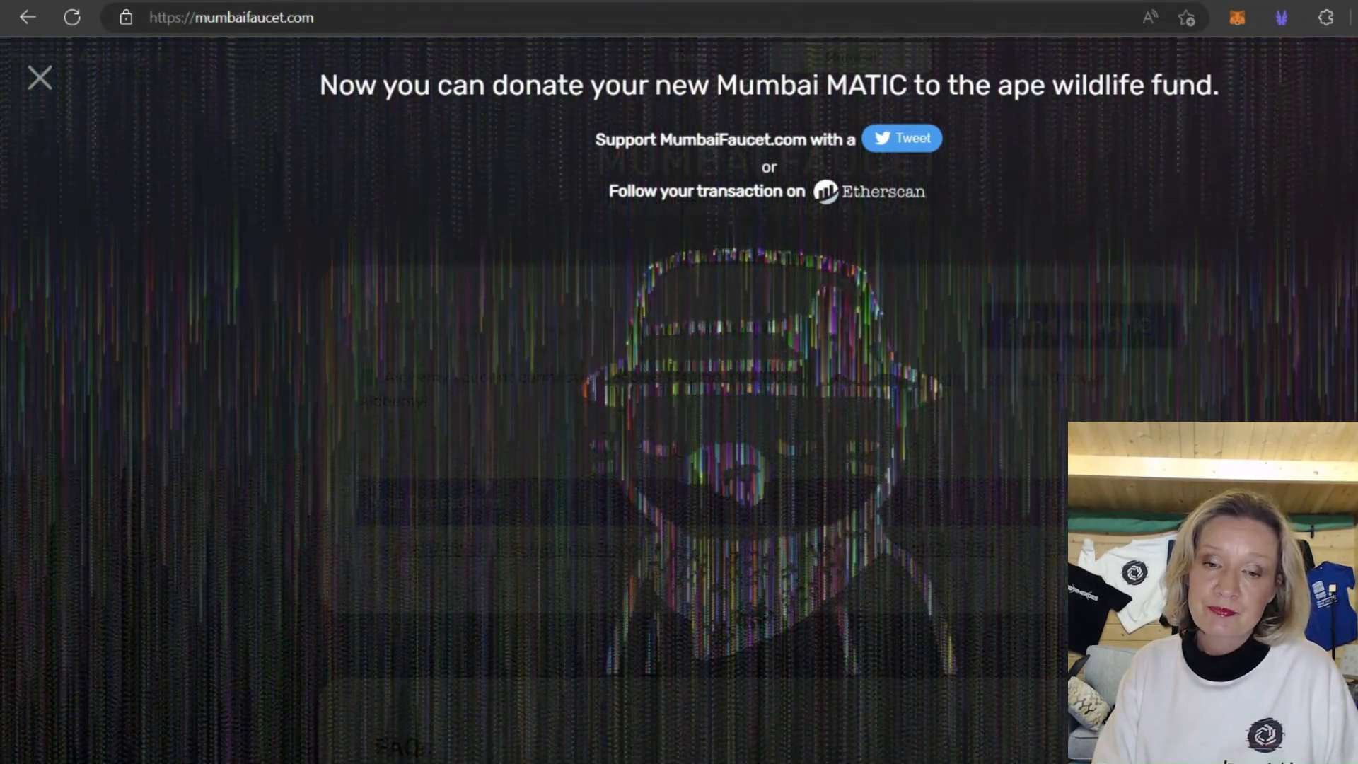
Step: Switch to the thirdweb dashboard and connect it to Account 1 through MetaMask
{"action": "left_click", "coordinate": [999, 1]}
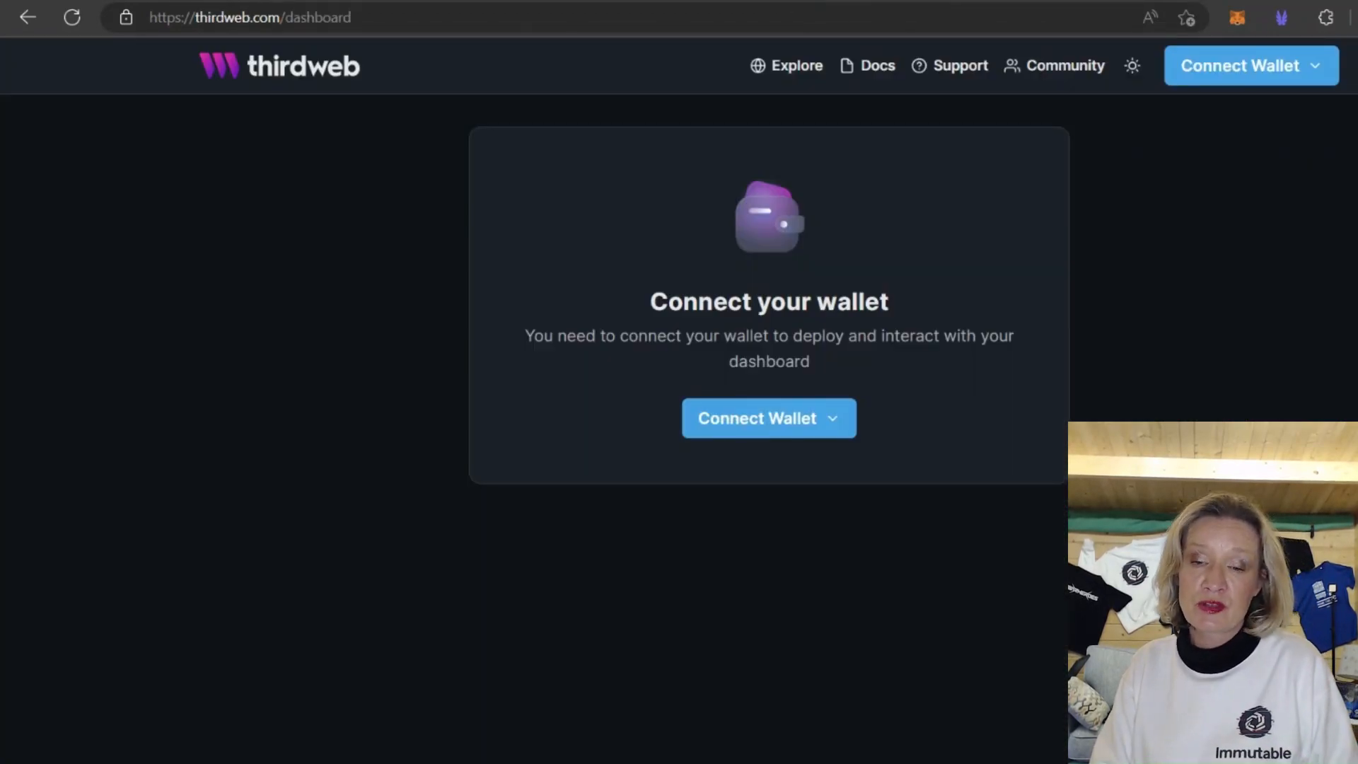
{"action": "left_click", "coordinate": [770, 424]}
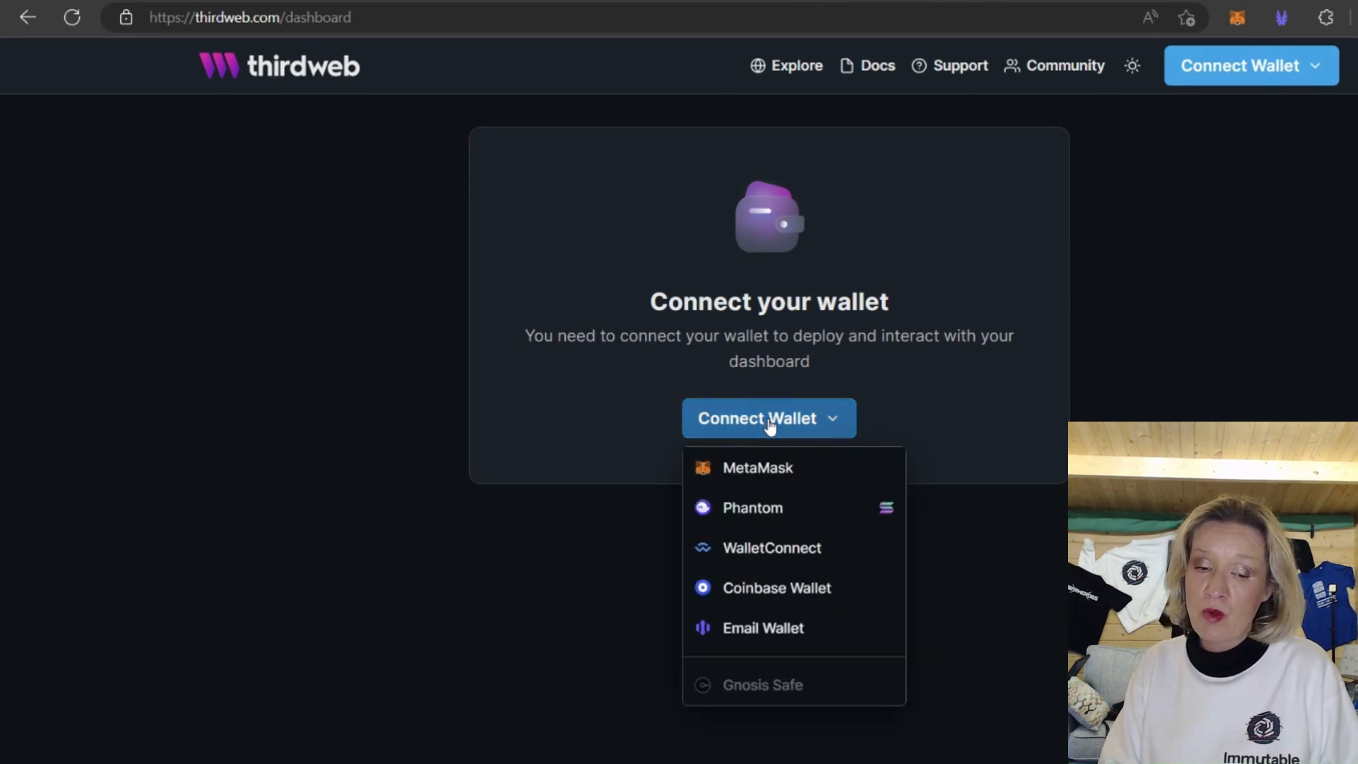
{"action": "left_click", "coordinate": [757, 471]}
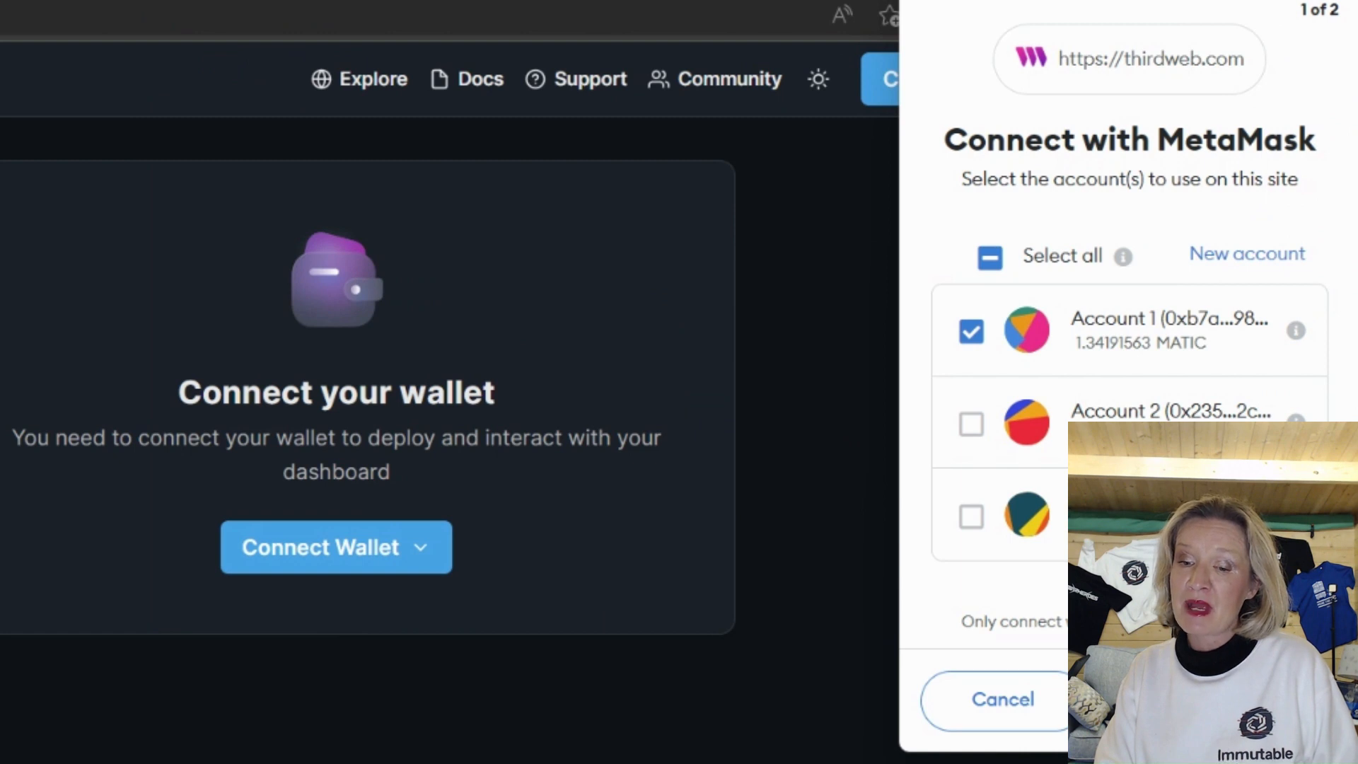
{"action": "left_click", "coordinate": [1256, 700]}
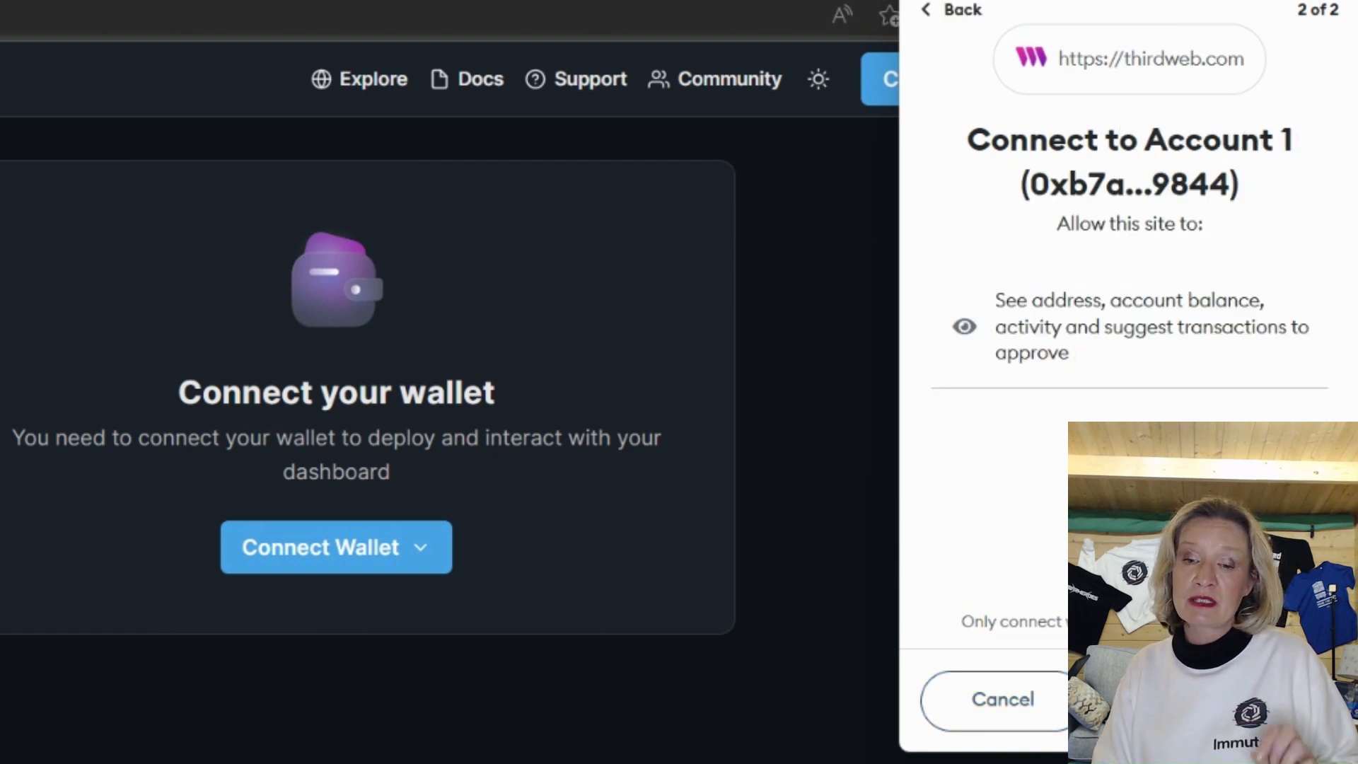
{"action": "left_click", "coordinate": [1256, 700]}
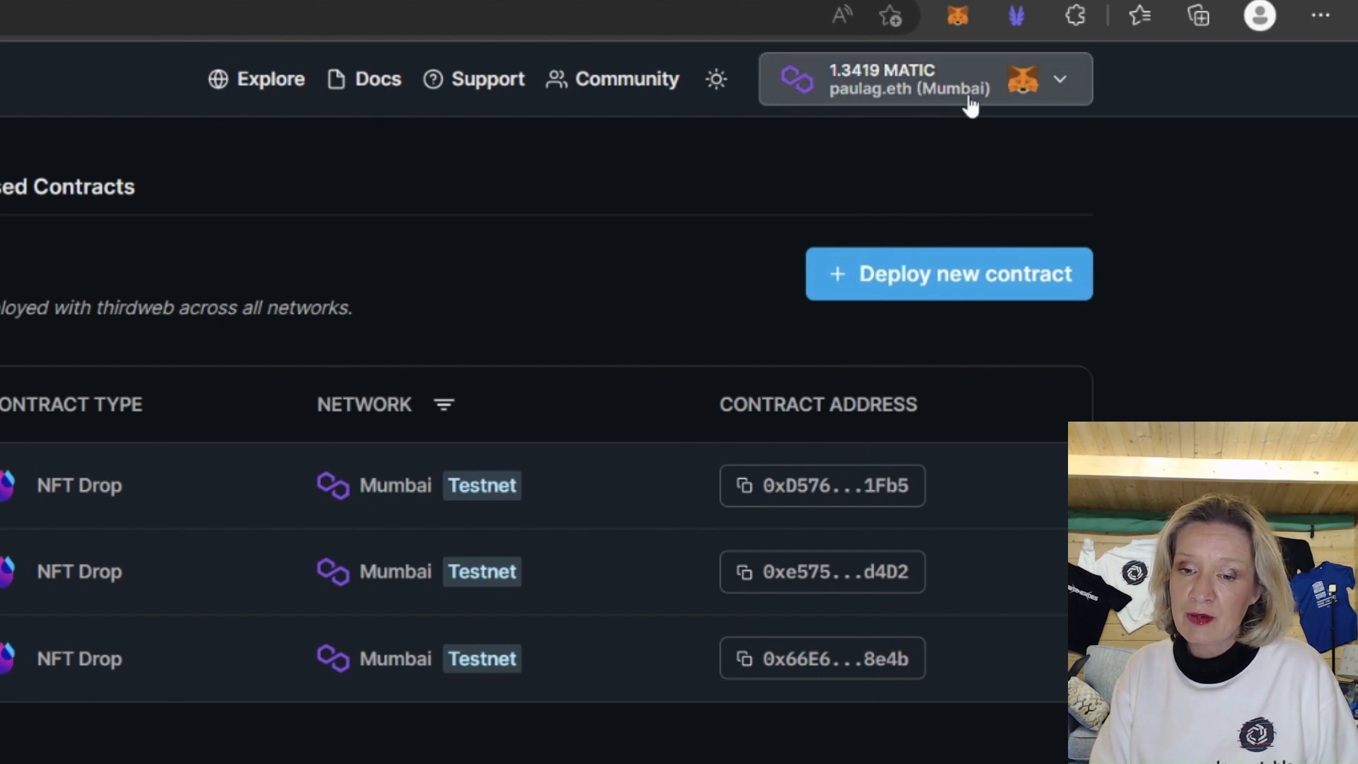
Step: Check the connected wallet's network choice among the available mainnets and testnets
{"action": "left_click", "coordinate": [1062, 83]}
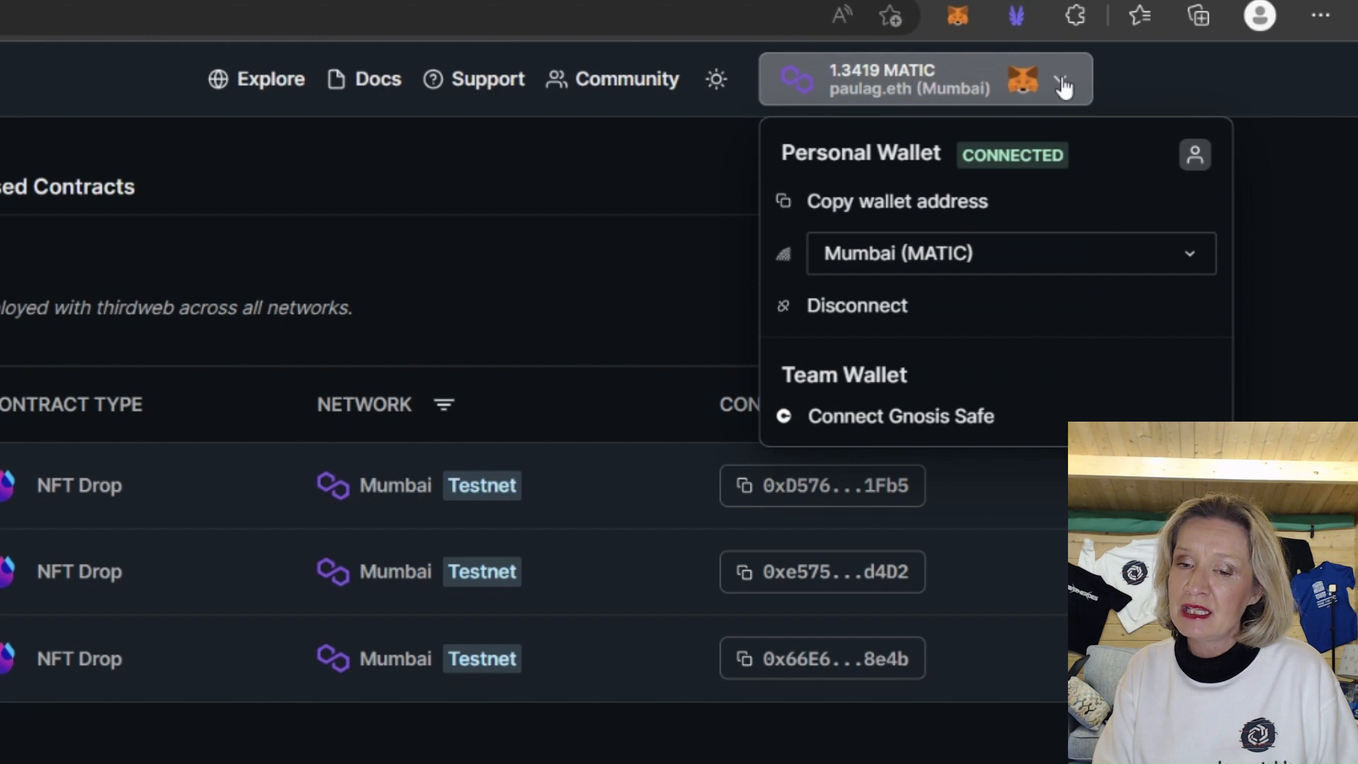
{"action": "left_click", "coordinate": [925, 260]}
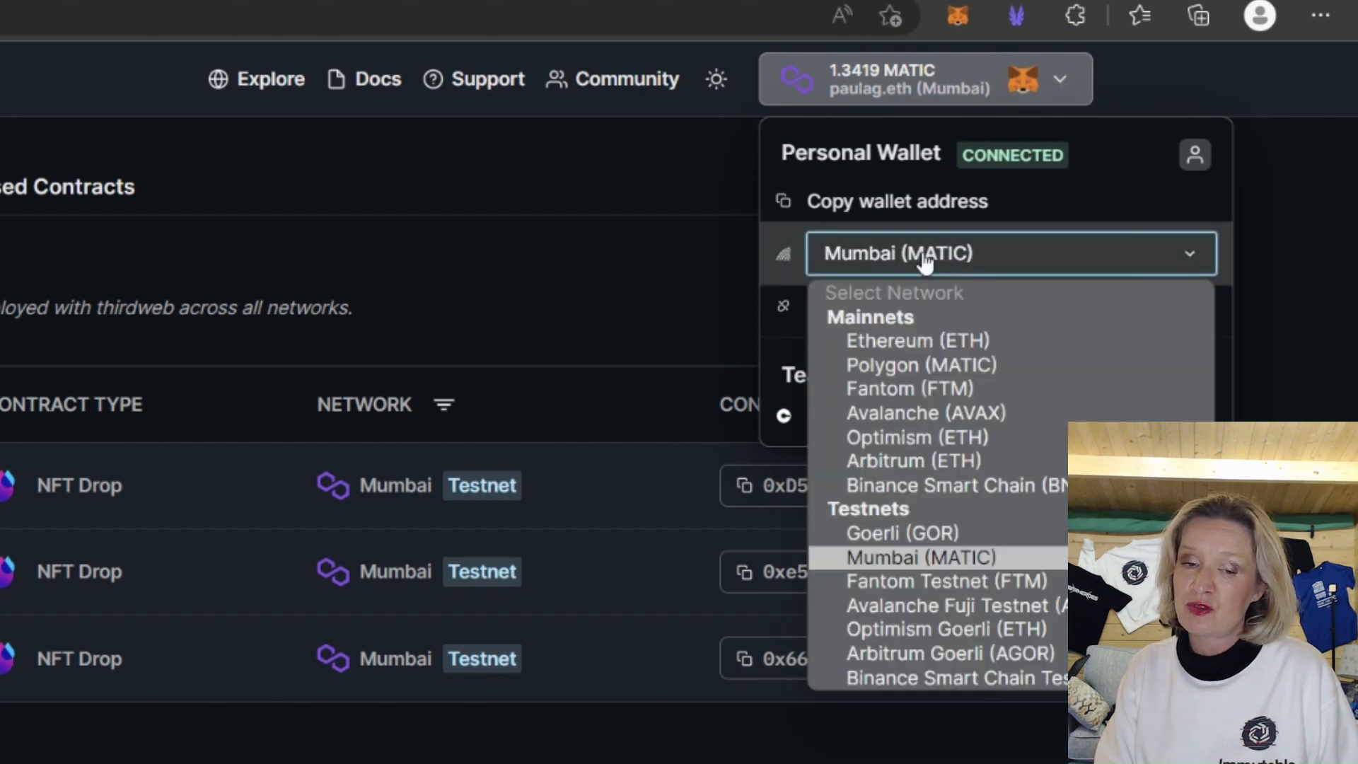
{"action": "left_click", "coordinate": [924, 261]}
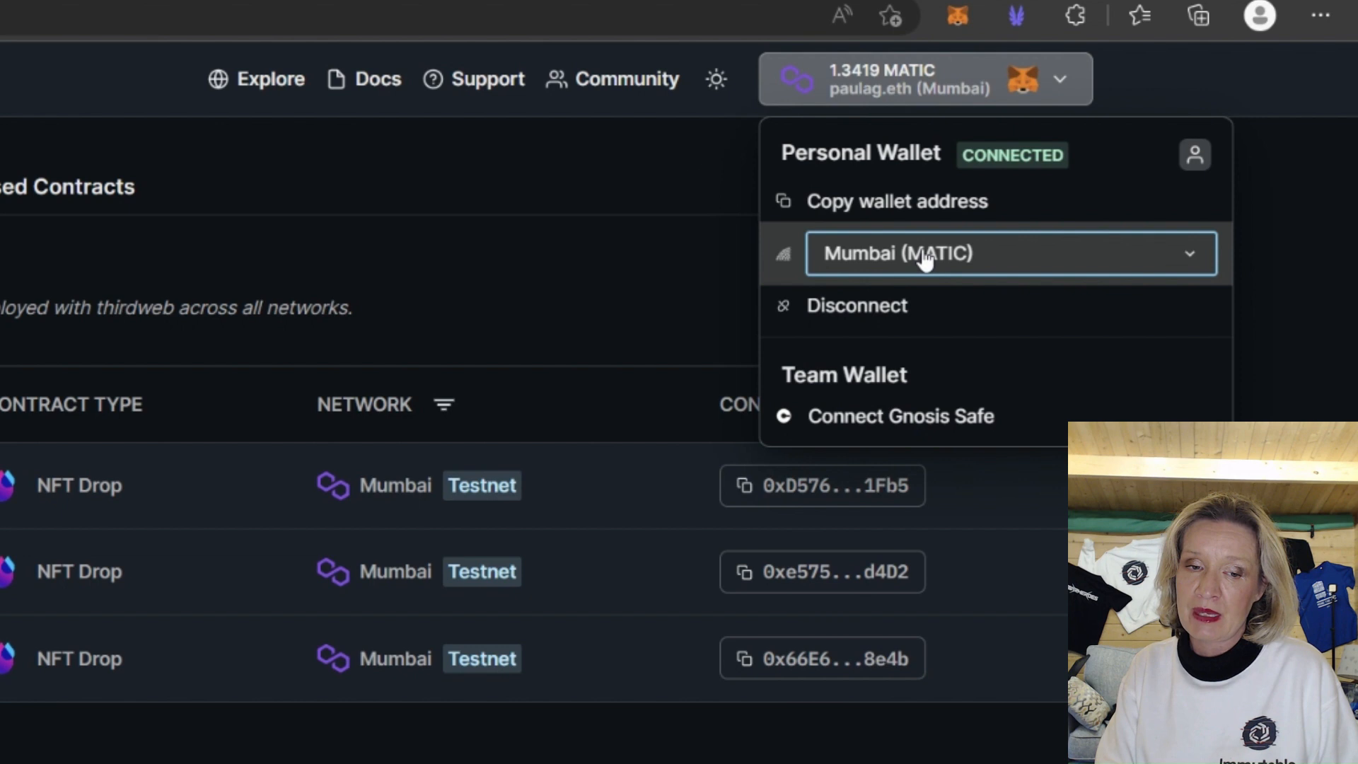
Step: Find the NFT Drop contract among the explorable contracts and start deploying its version 4.0.1
{"action": "left_click", "coordinate": [245, 79]}
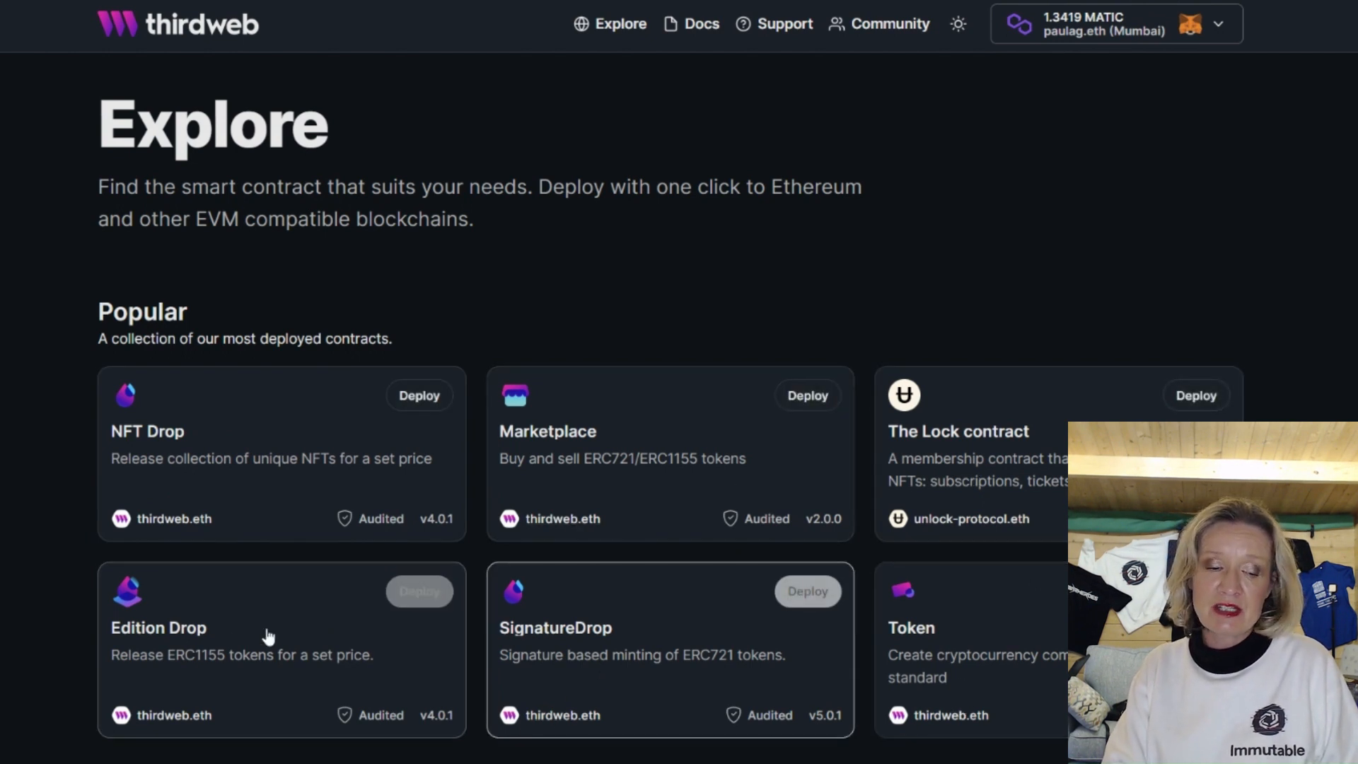
{"action": "scroll", "coordinate": [679, 382], "scroll_direction": "down", "scroll_amount": 10}
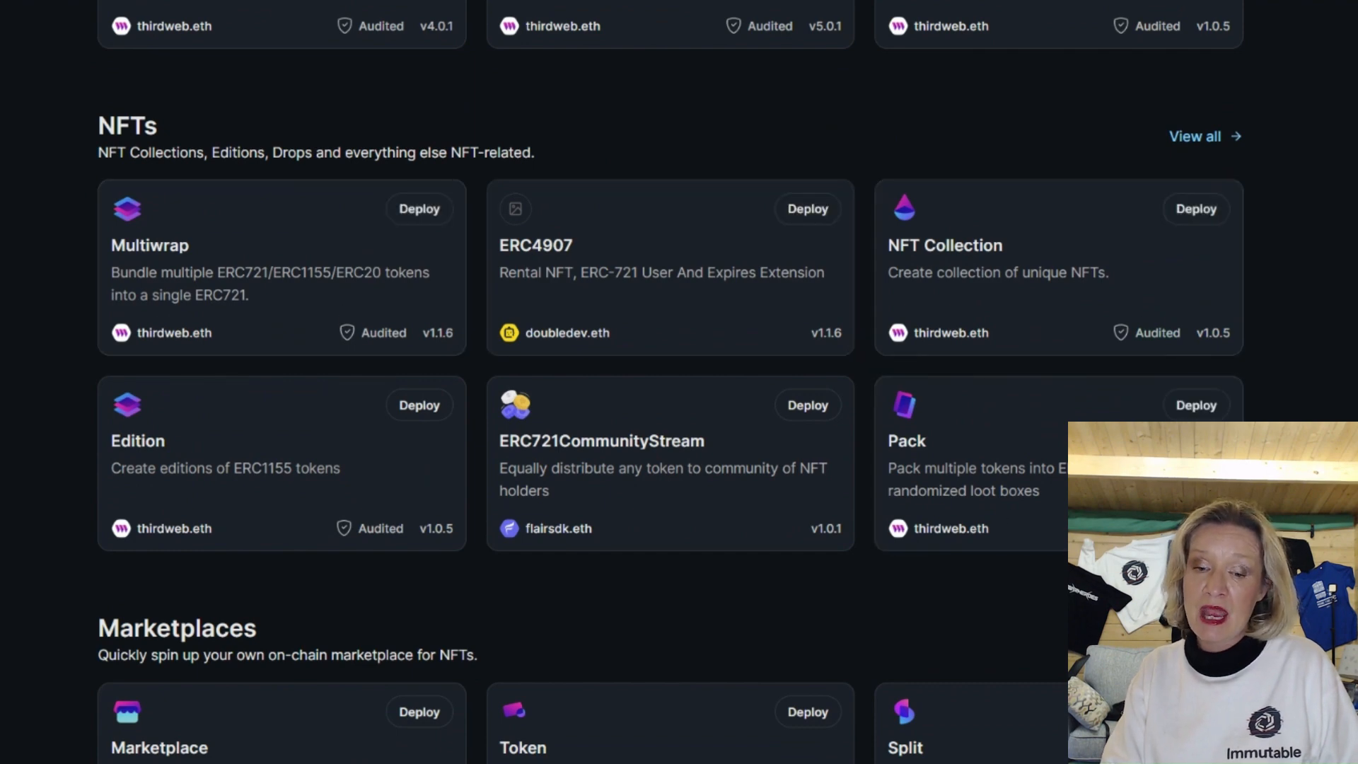
{"action": "scroll", "coordinate": [214, 408], "scroll_direction": "up", "scroll_amount": 9}
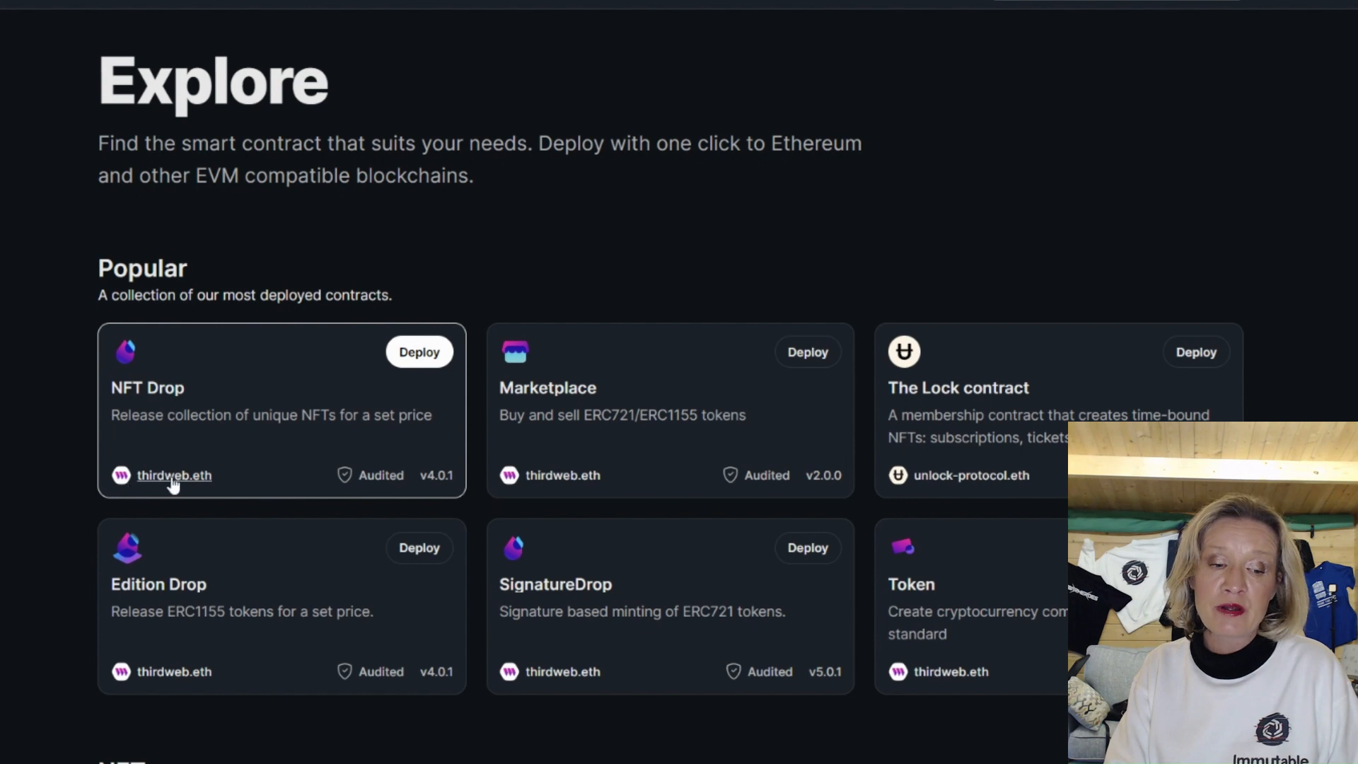
{"action": "left_click", "coordinate": [183, 412]}
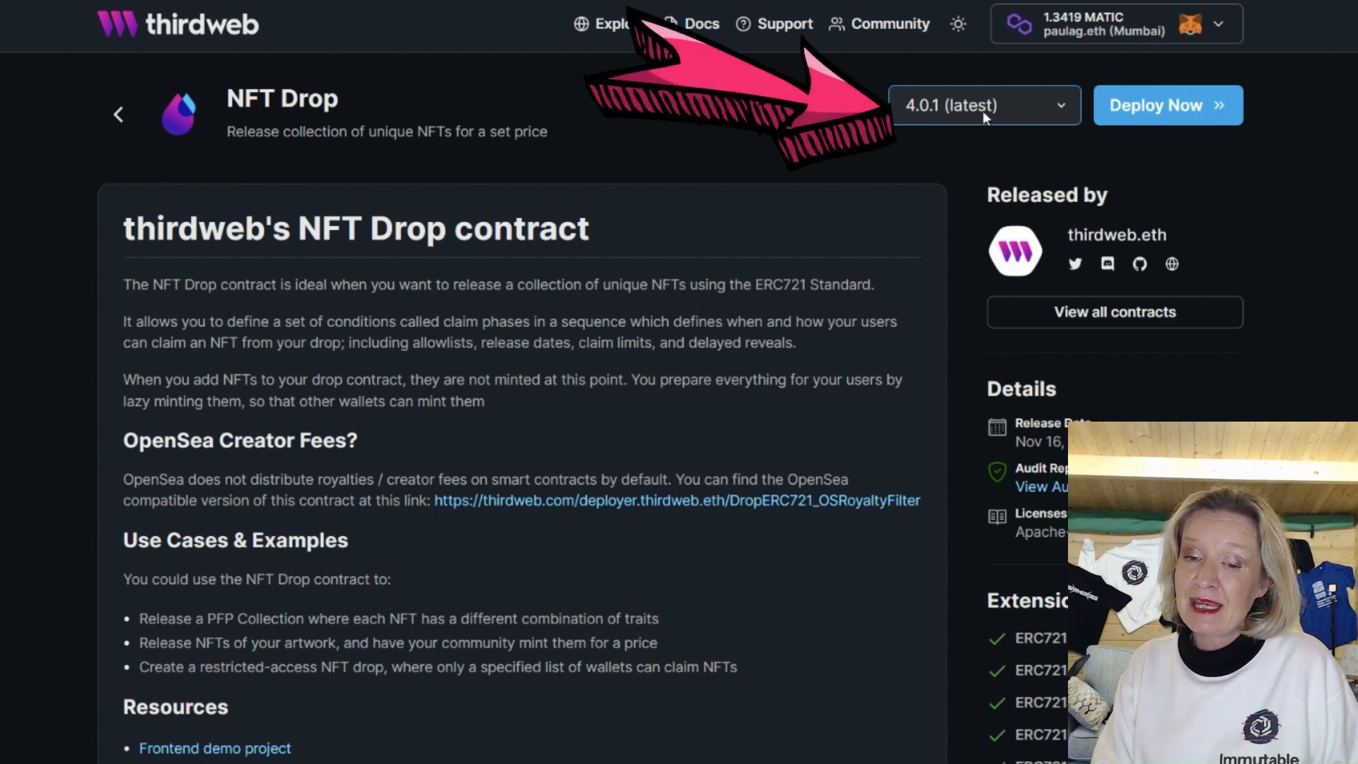
{"action": "left_click", "coordinate": [1157, 107]}
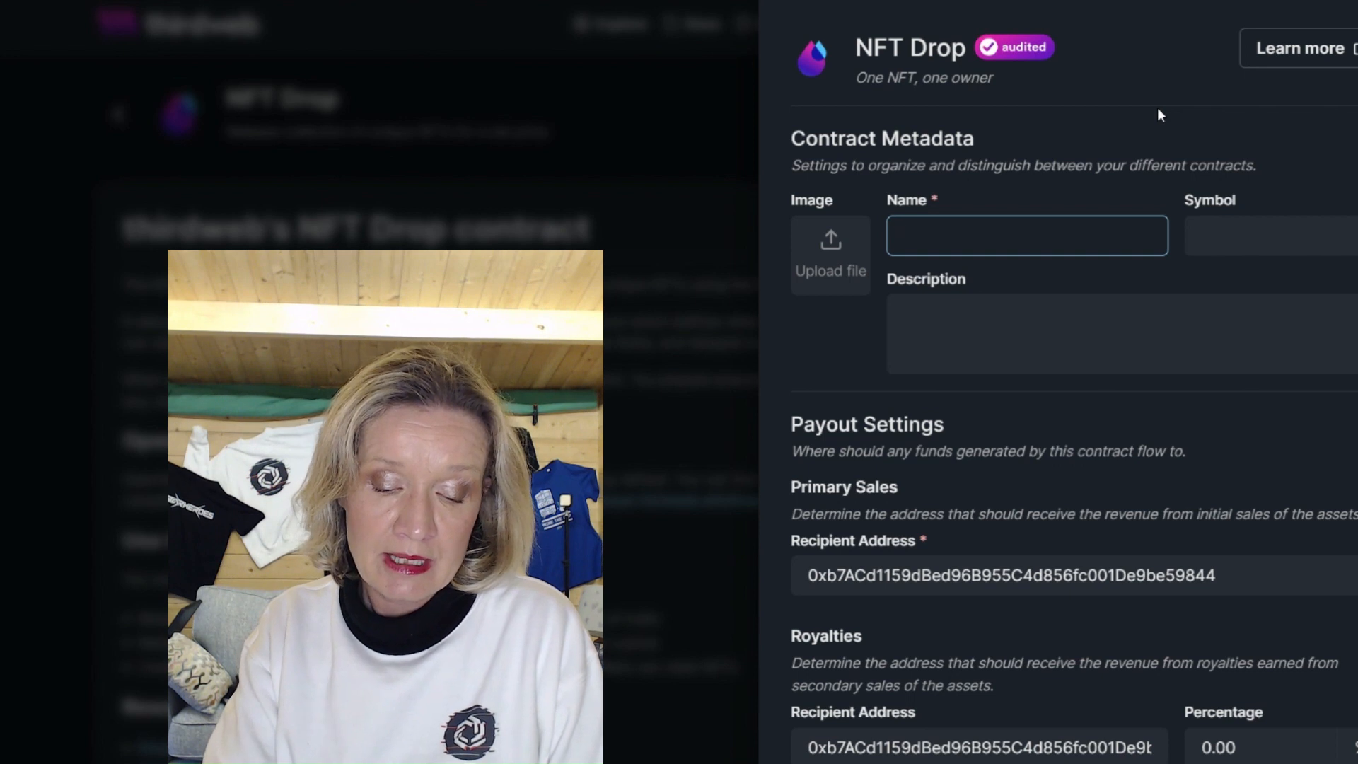
Step: Name the NFT Drop contract YTTEST and give it the symbol YTT
{"action": "type", "text": "Y"}
{"action": "key", "text": "BackSpace"}
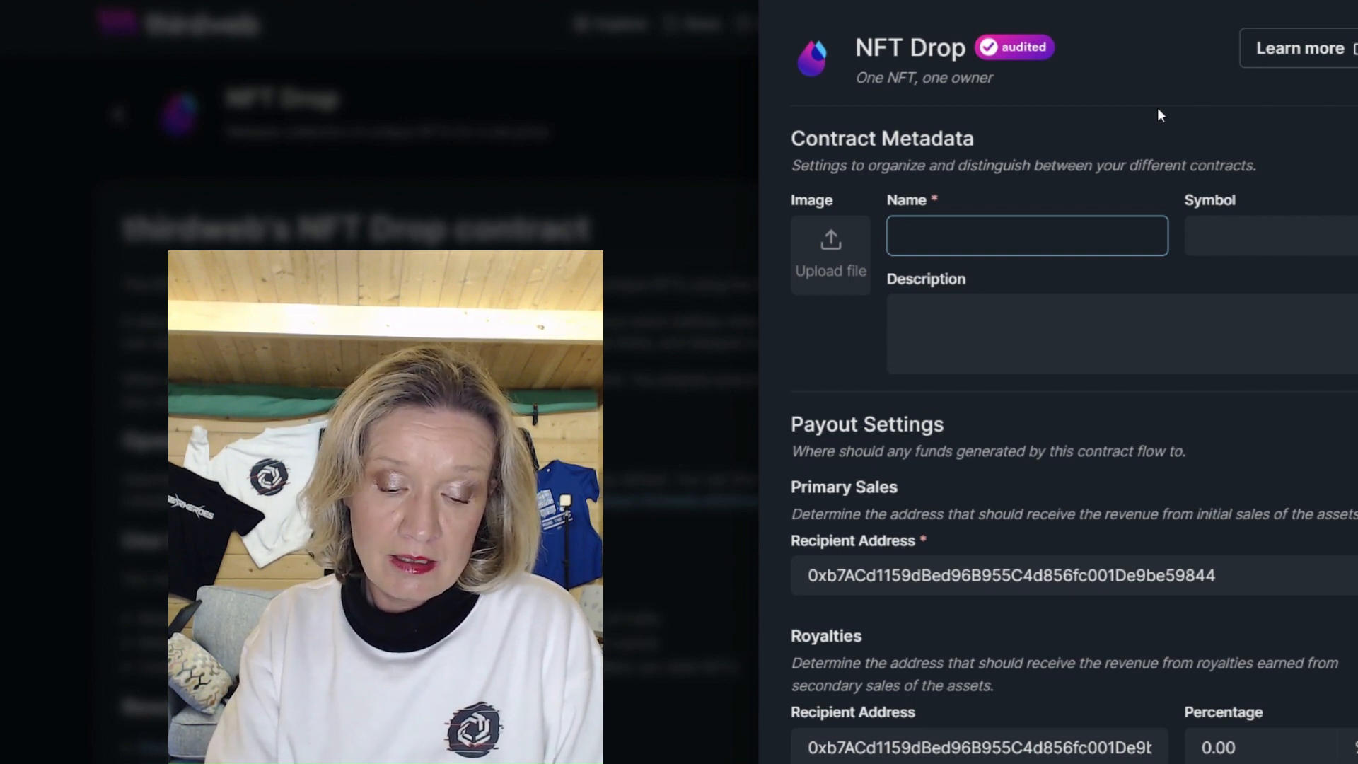
{"action": "type", "text": "YTTEST"}
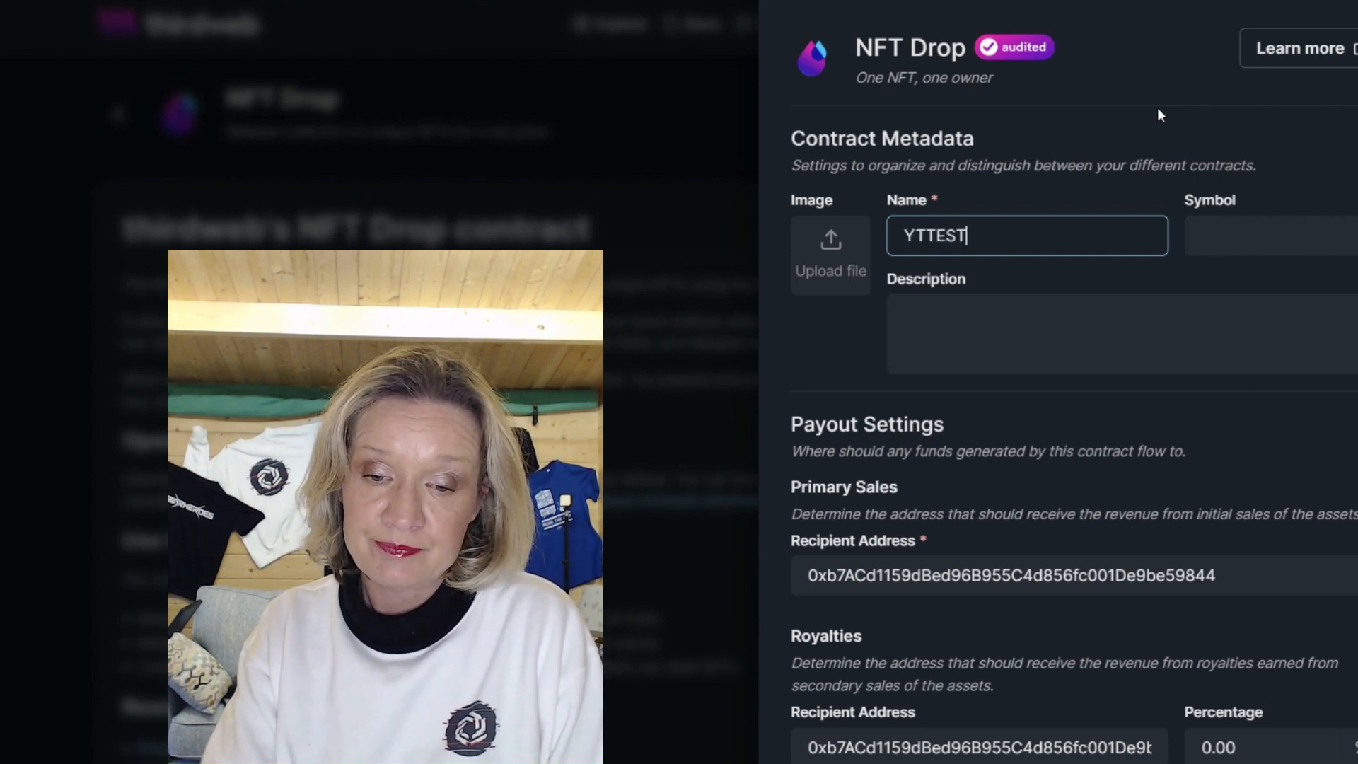
{"action": "left_click", "coordinate": [1247, 229]}
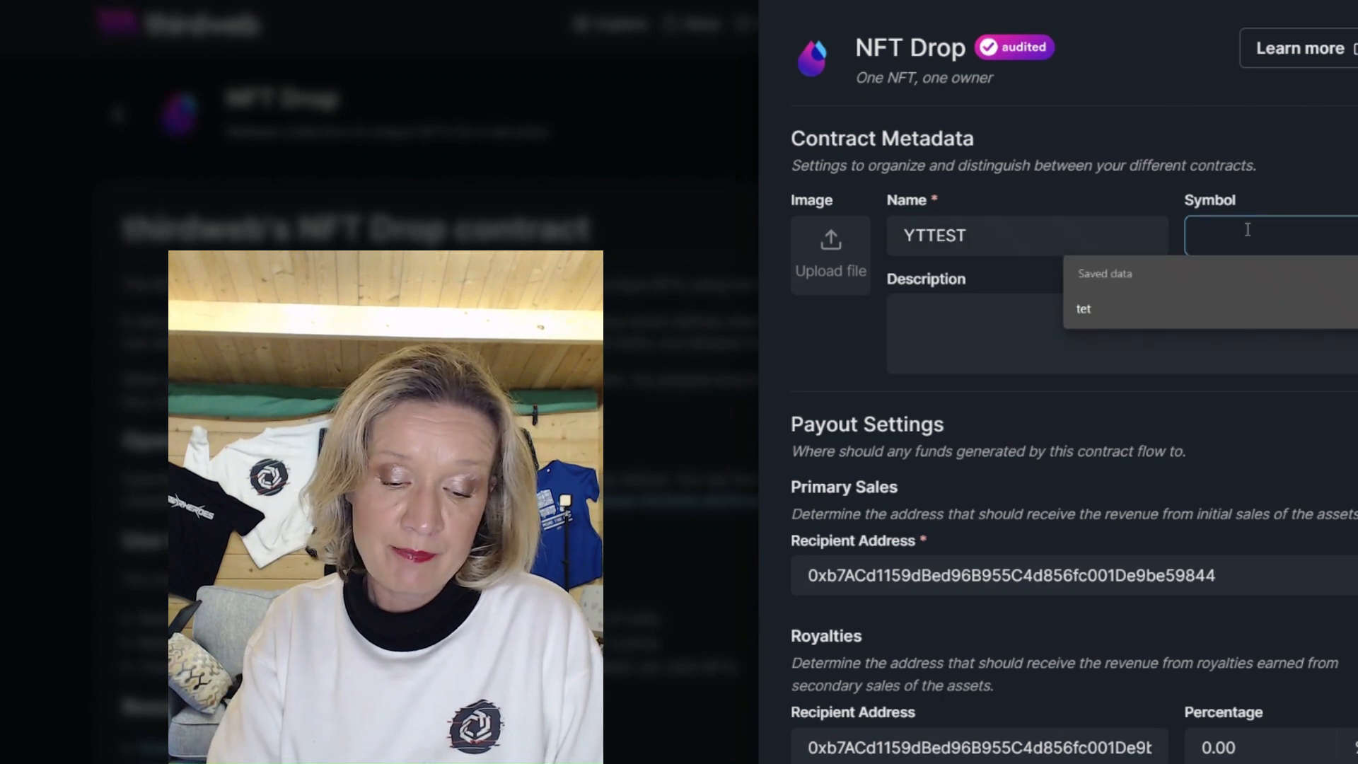
{"action": "type", "text": "YTT"}
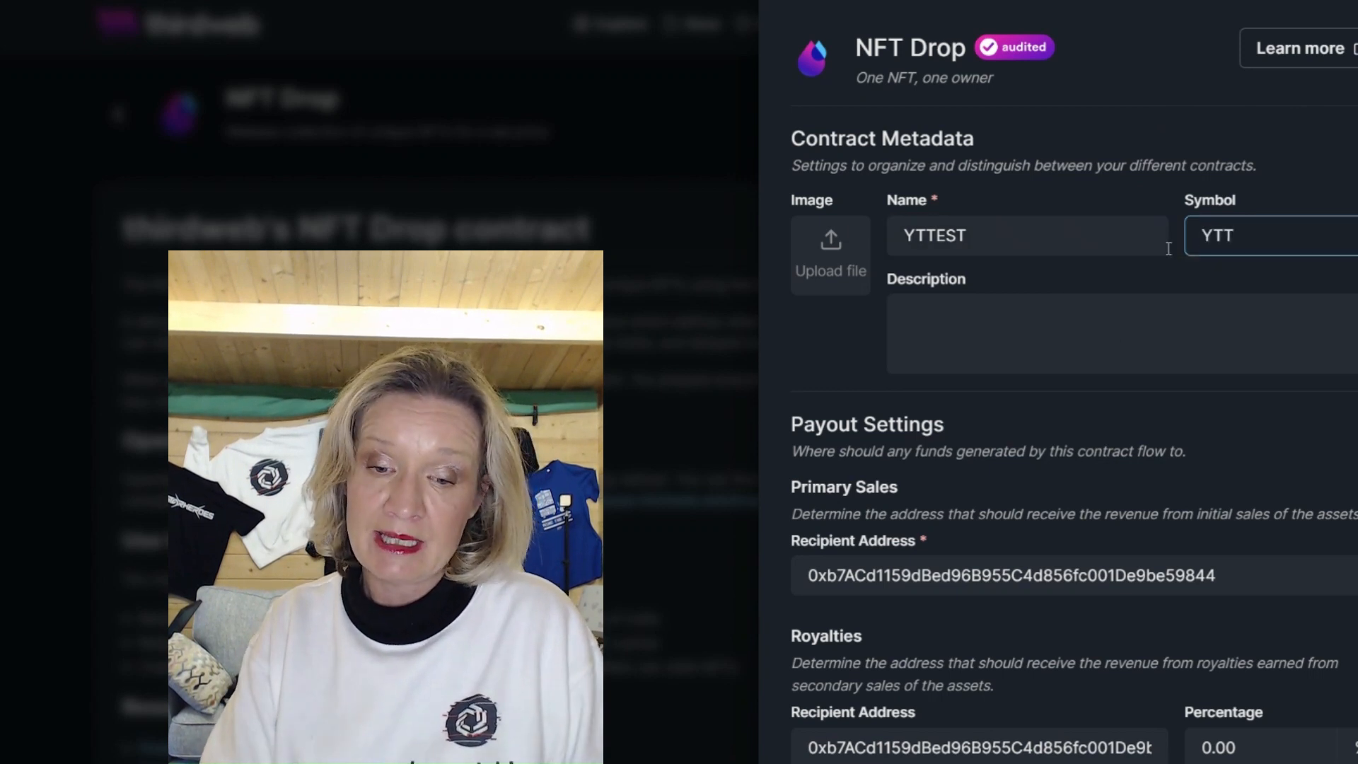
Step: Enter "Example for Youtube video" as the contract description
{"action": "left_click", "coordinate": [974, 311]}
{"action": "type", "text": "E"}
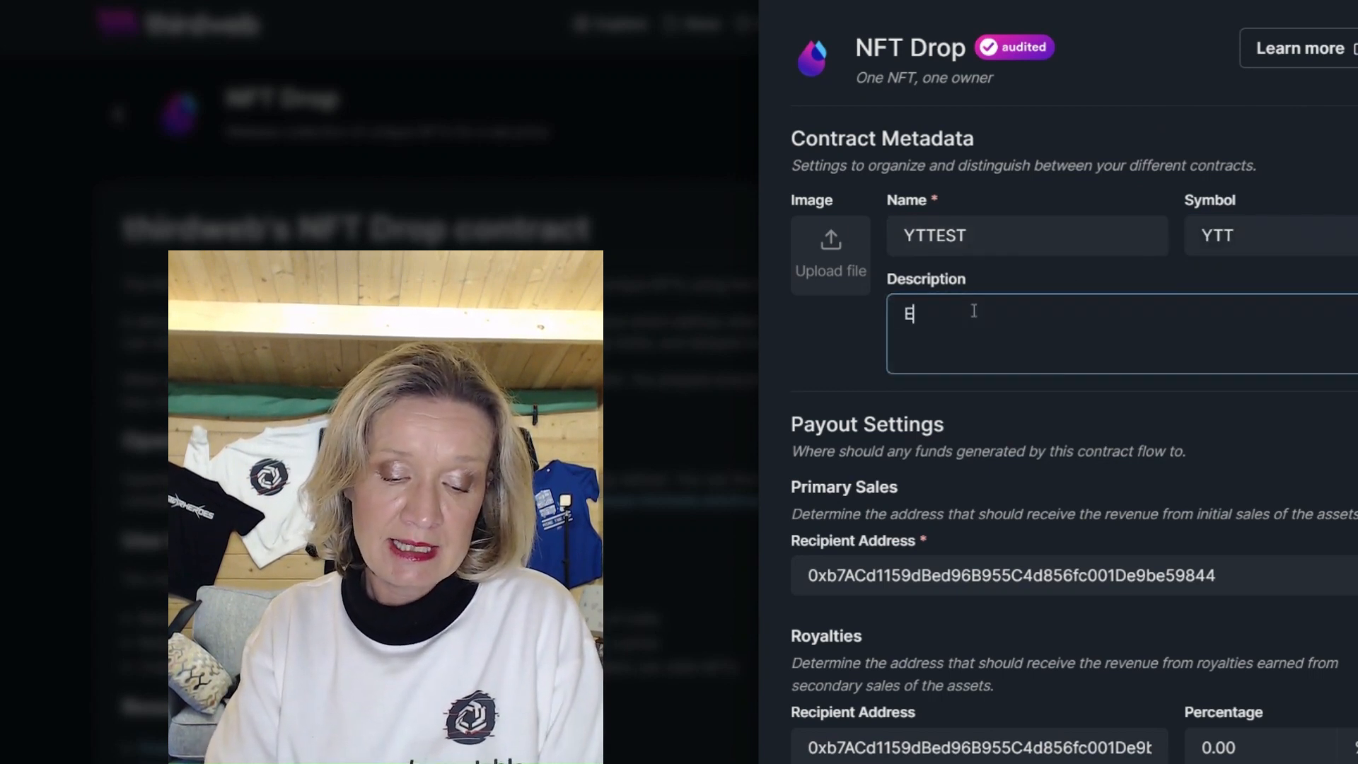
{"action": "type", "text": "xample for Yo"}
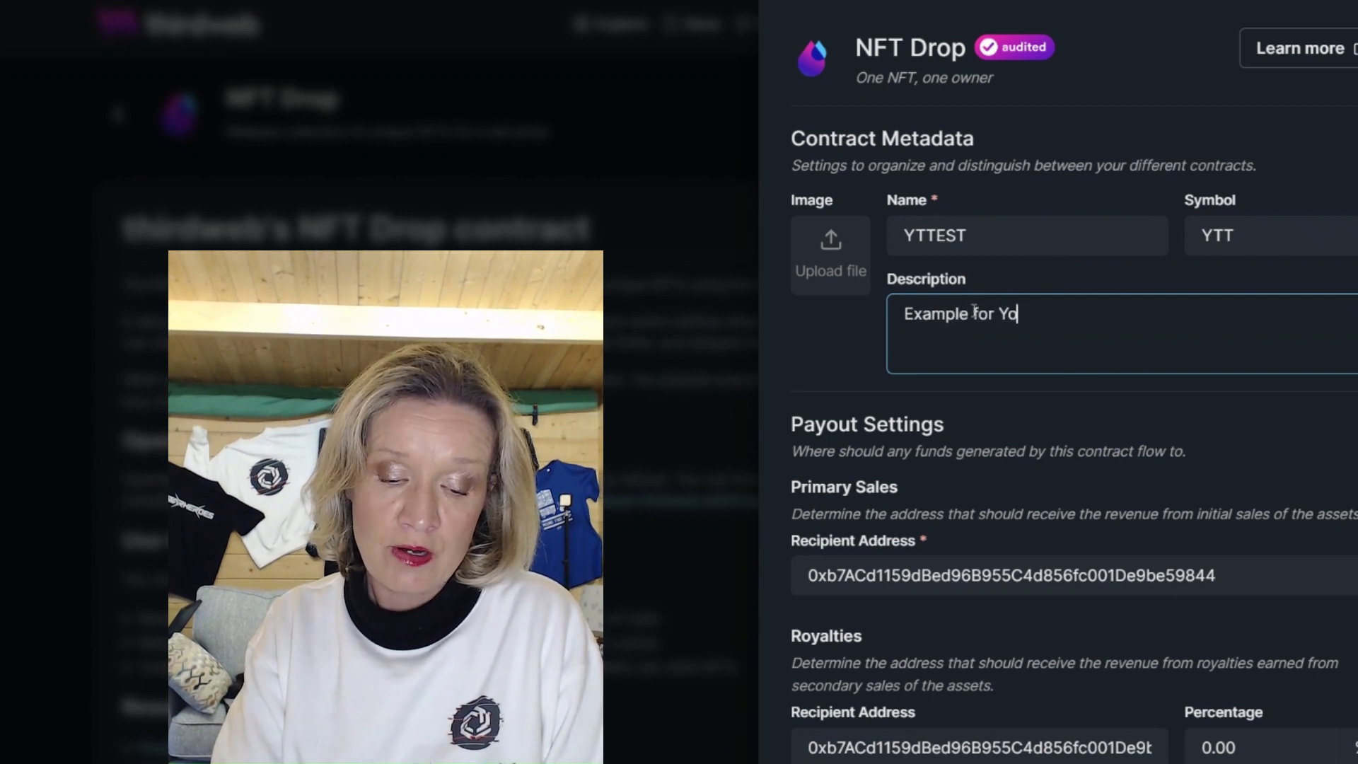
{"action": "type", "text": "utube video"}
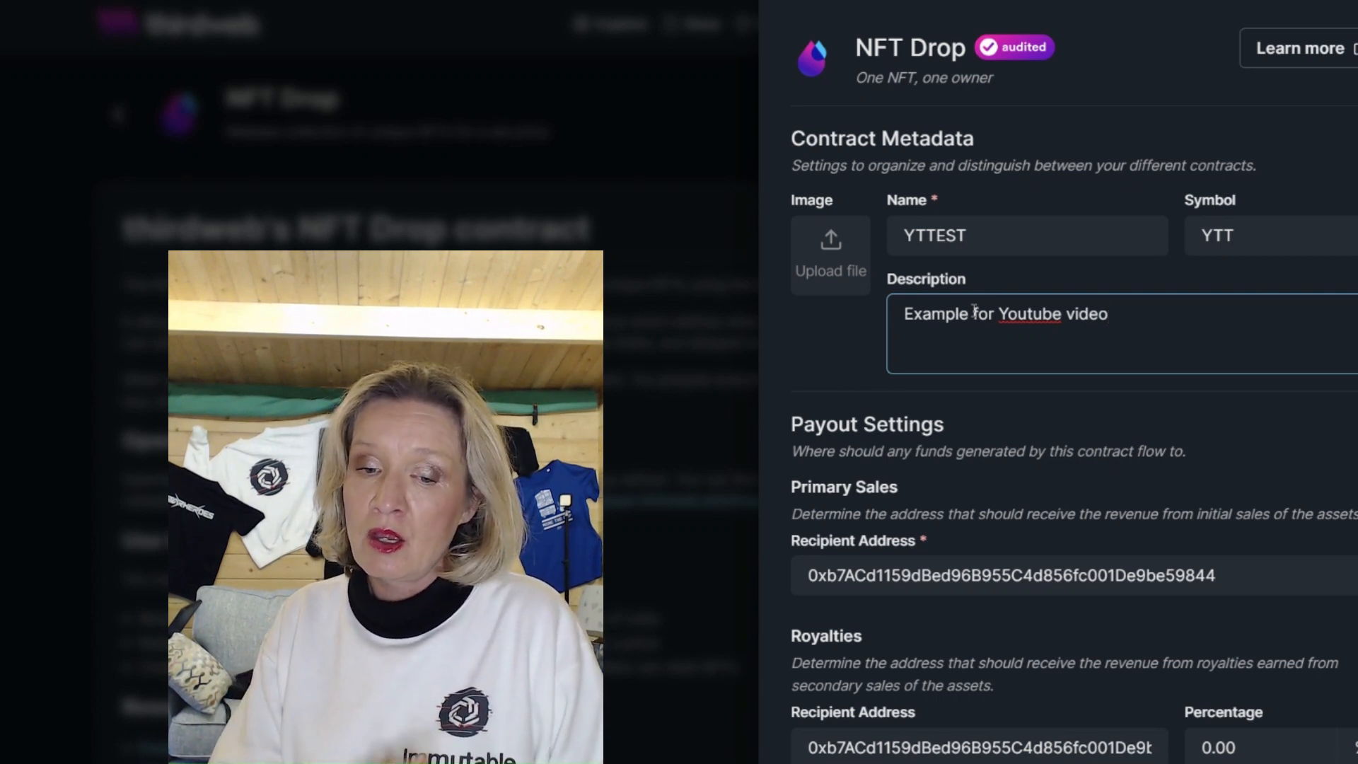
Step: Upload the image file "creation" as the contract image
{"action": "left_click", "coordinate": [810, 279]}
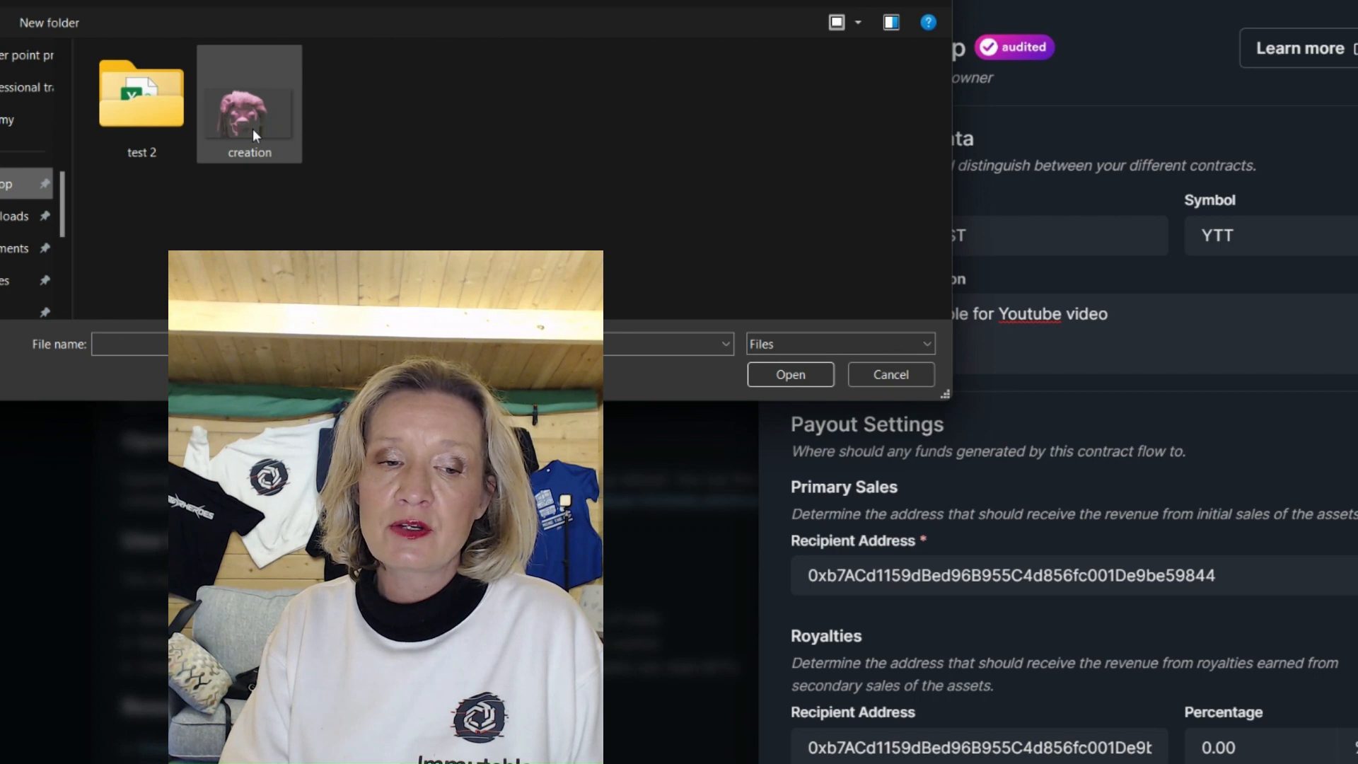
{"action": "left_click", "coordinate": [252, 129]}
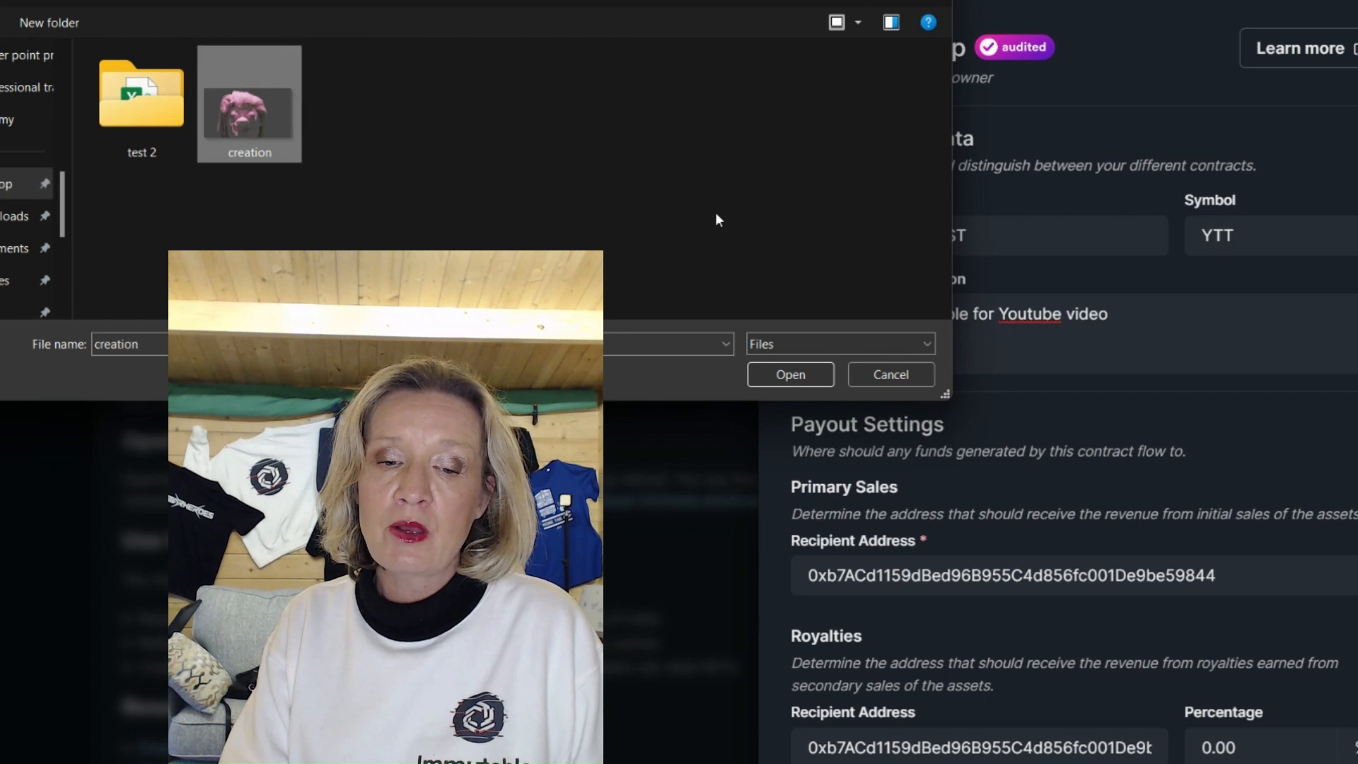
{"action": "left_click", "coordinate": [800, 377]}
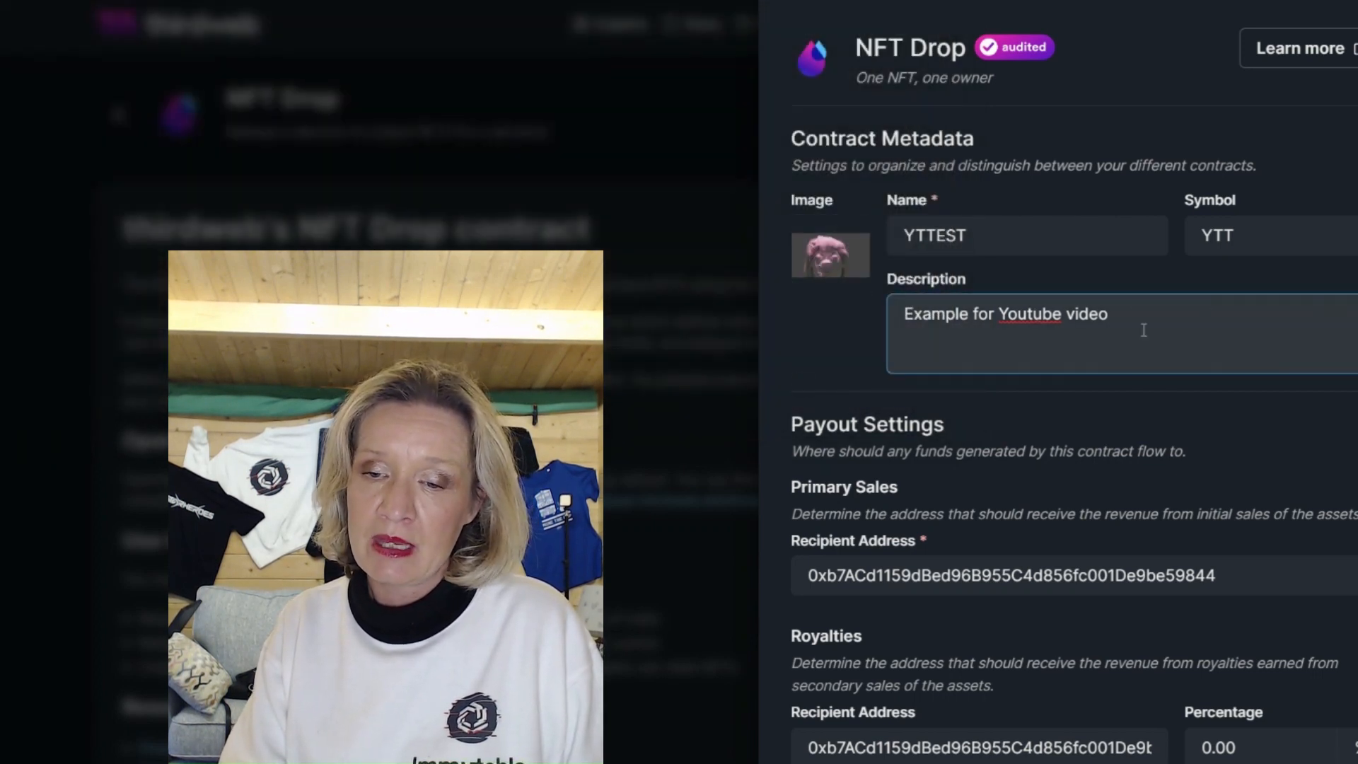
Step: Review the primary sales recipient and the royalty recipient and percentage in the payout settings
{"action": "scroll", "coordinate": [1057, 424], "scroll_direction": "down", "scroll_amount": 3}
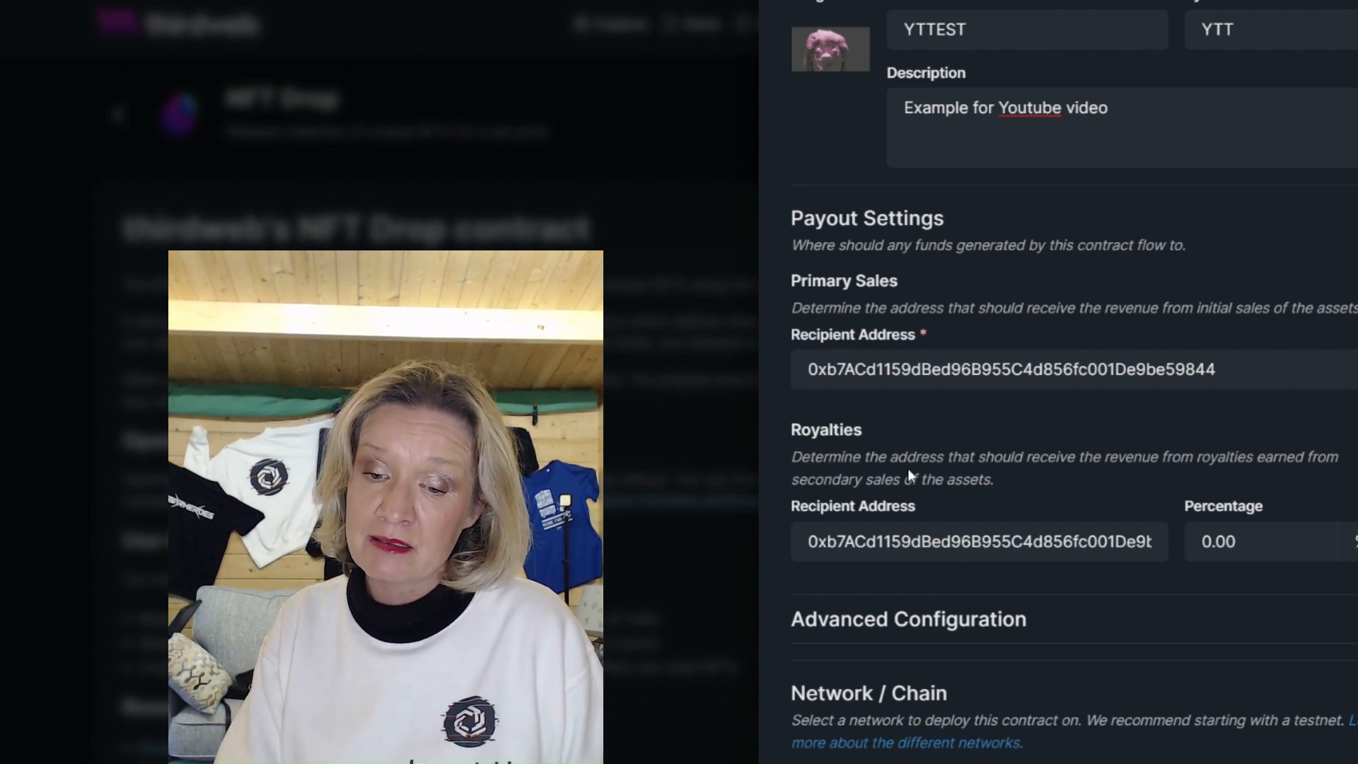
{"action": "left_click", "coordinate": [852, 537]}
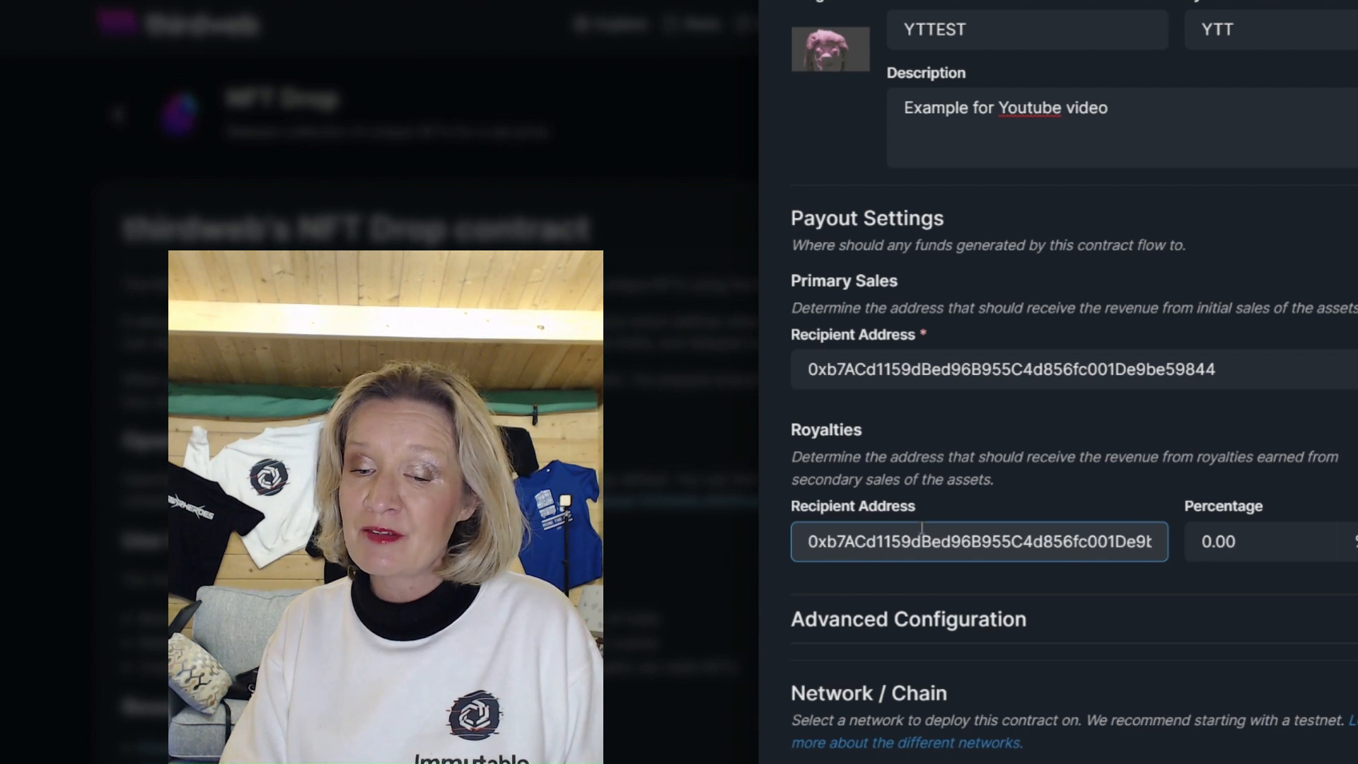
{"action": "left_click", "coordinate": [1266, 542]}
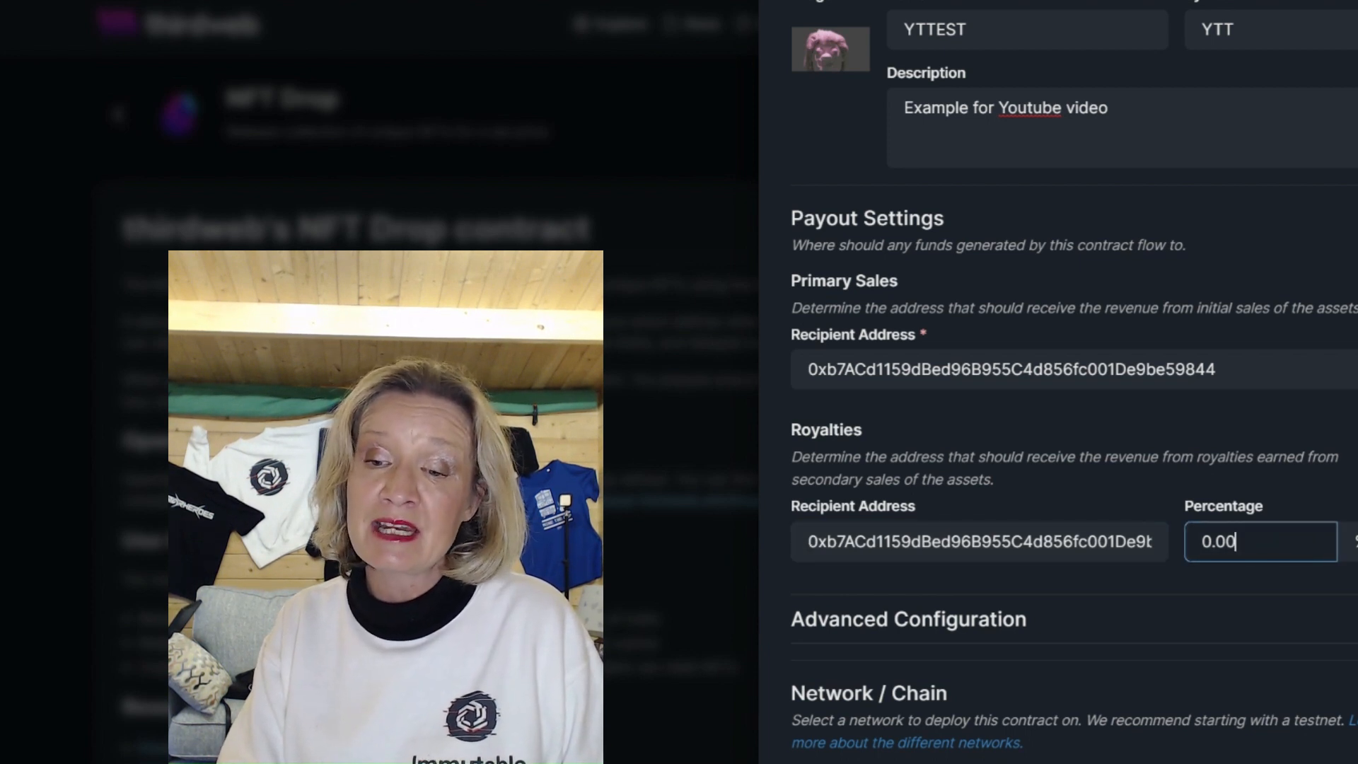
{"action": "scroll", "coordinate": [379, 382], "scroll_direction": "down", "scroll_amount": 1}
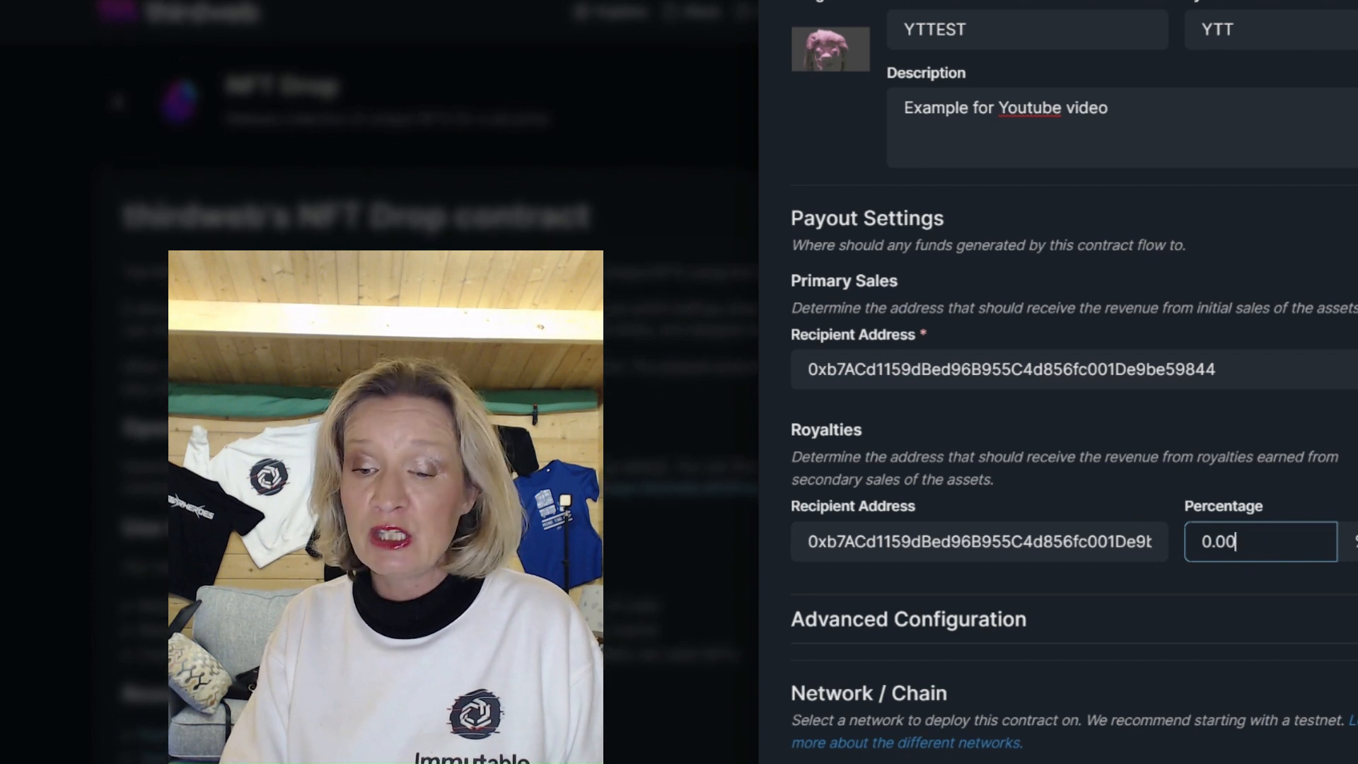
{"action": "scroll", "coordinate": [379, 382], "scroll_direction": "up", "scroll_amount": 1}
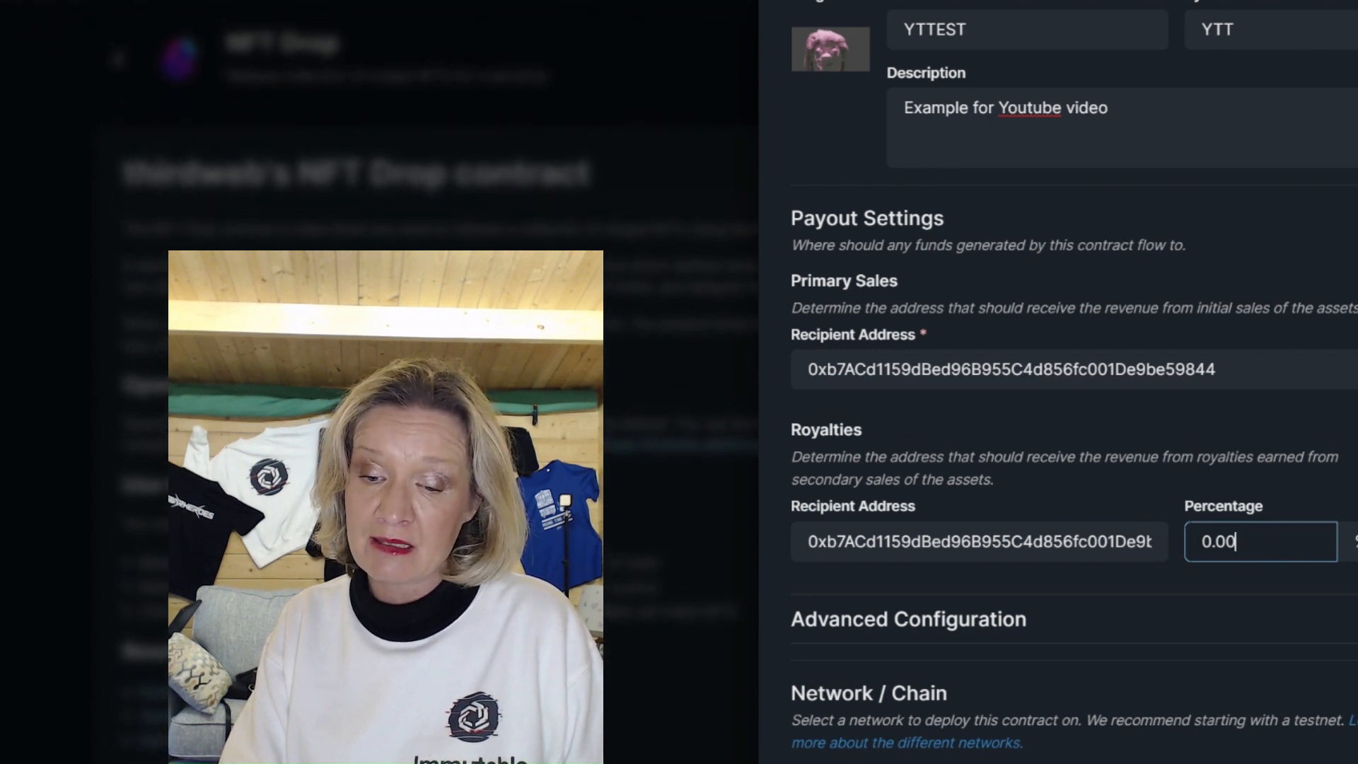
{"action": "key", "text": "Tab"}
Step: Expand the advanced configuration and review the platform fee settings and the deployment network
{"action": "left_click", "coordinate": [908, 619]}
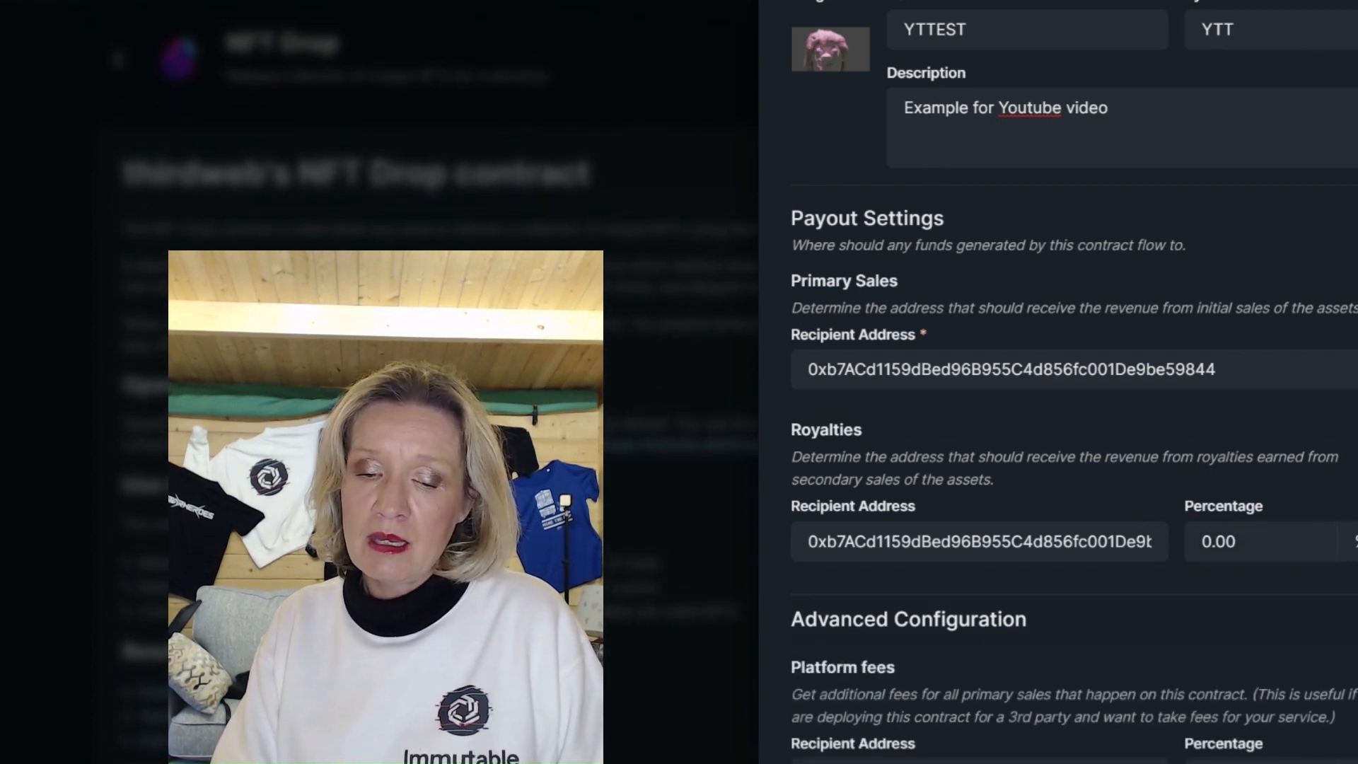
{"action": "scroll", "coordinate": [1058, 382], "scroll_direction": "down", "scroll_amount": 3}
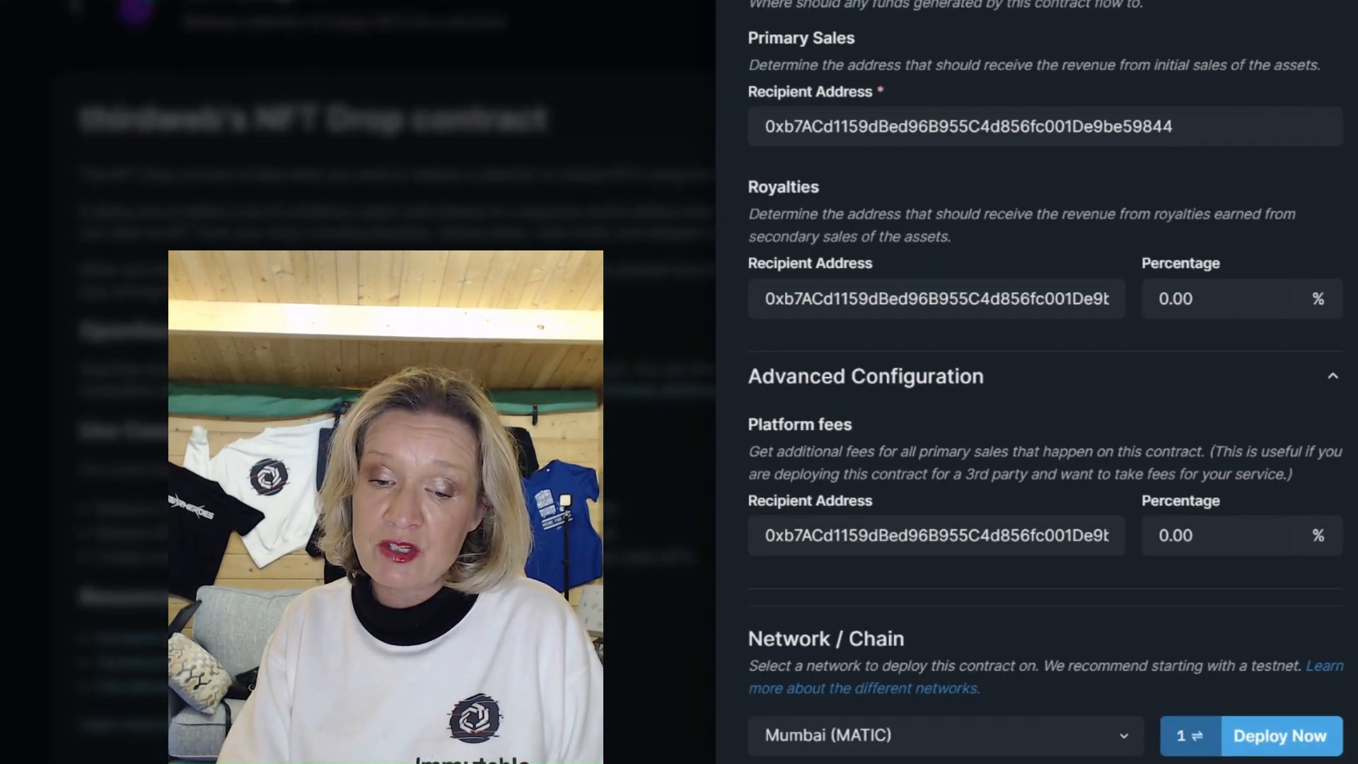
{"action": "scroll", "coordinate": [1060, 382], "scroll_direction": "up", "scroll_amount": 3}
{"action": "scroll", "coordinate": [1045, 382], "scroll_direction": "up", "scroll_amount": 1}
{"action": "scroll", "coordinate": [1046, 382], "scroll_direction": "down", "scroll_amount": 3}
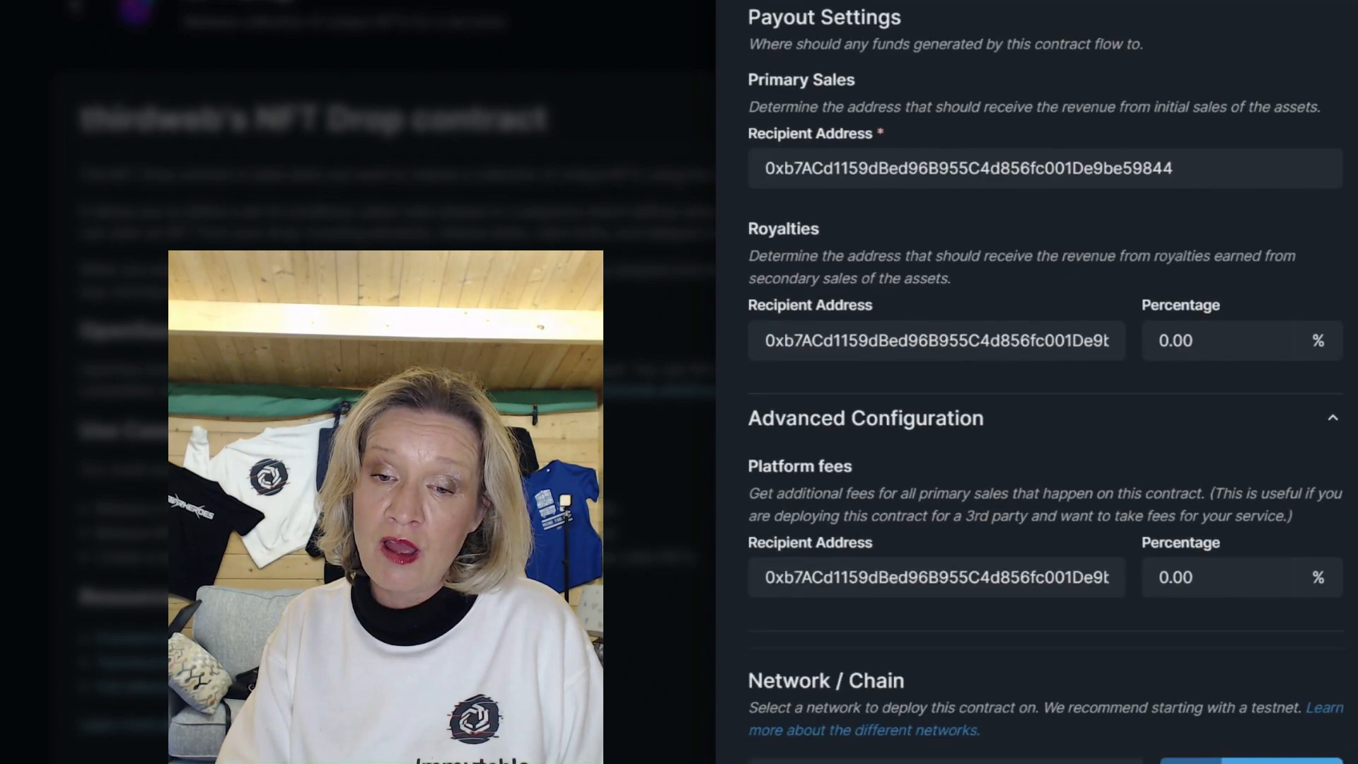
Step: Review the name, symbol and description in the contract metadata before deployment
{"action": "scroll", "coordinate": [1045, 382], "scroll_direction": "up", "scroll_amount": 5}
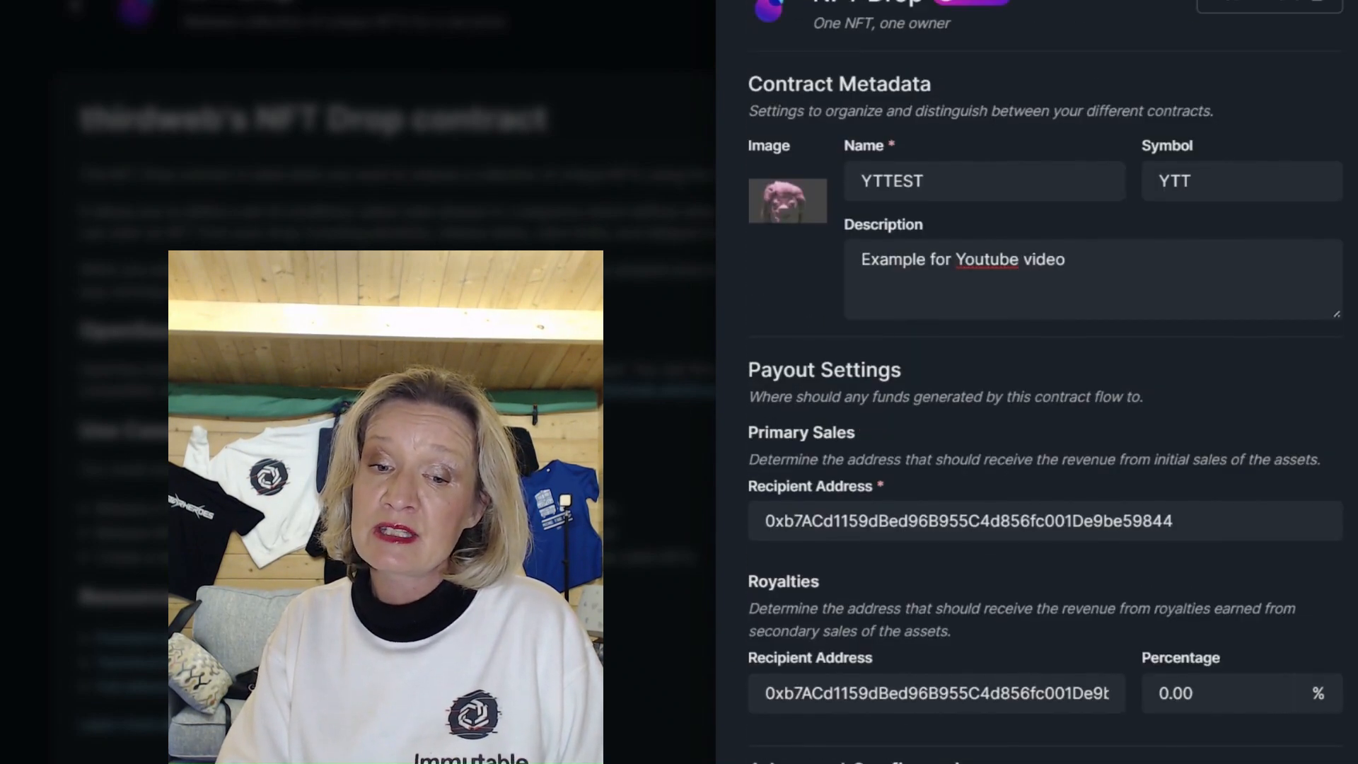
{"action": "left_click", "coordinate": [908, 181]}
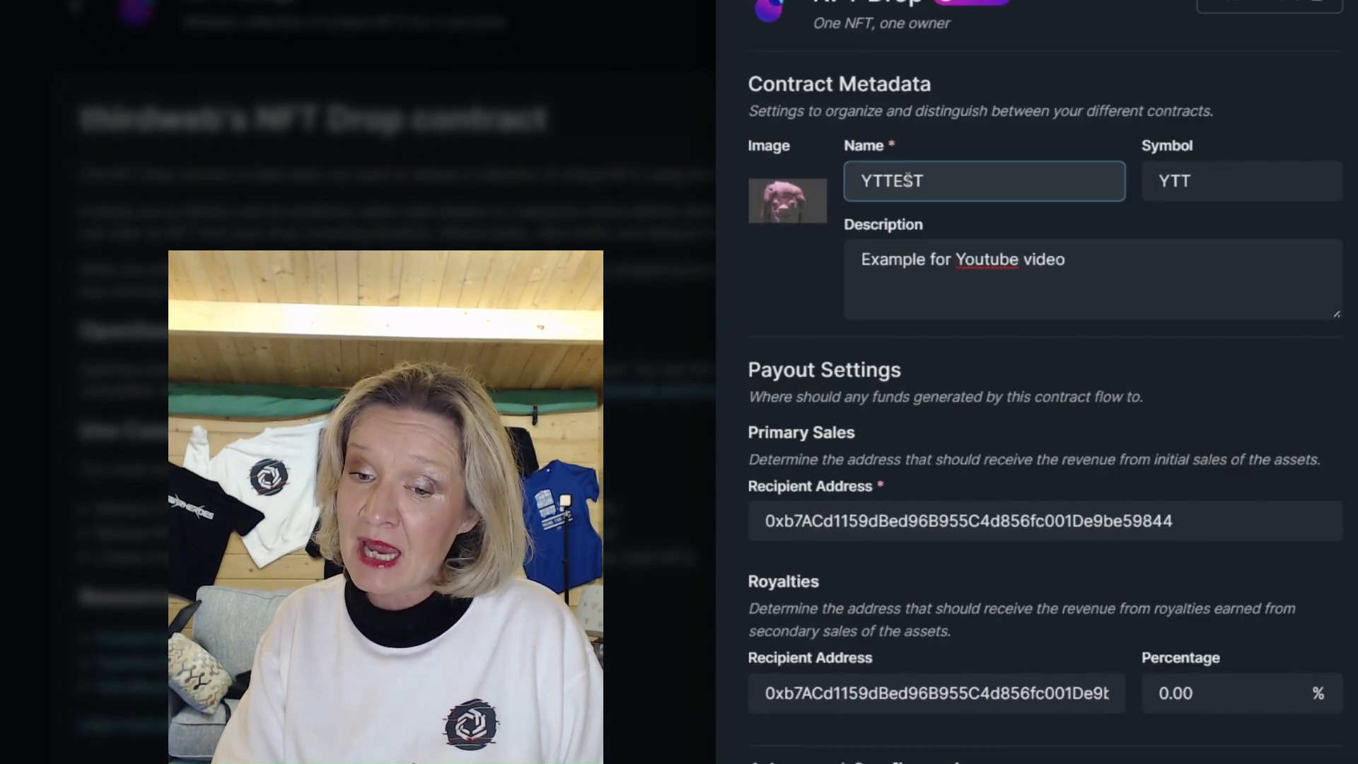
{"action": "left_click", "coordinate": [1004, 161]}
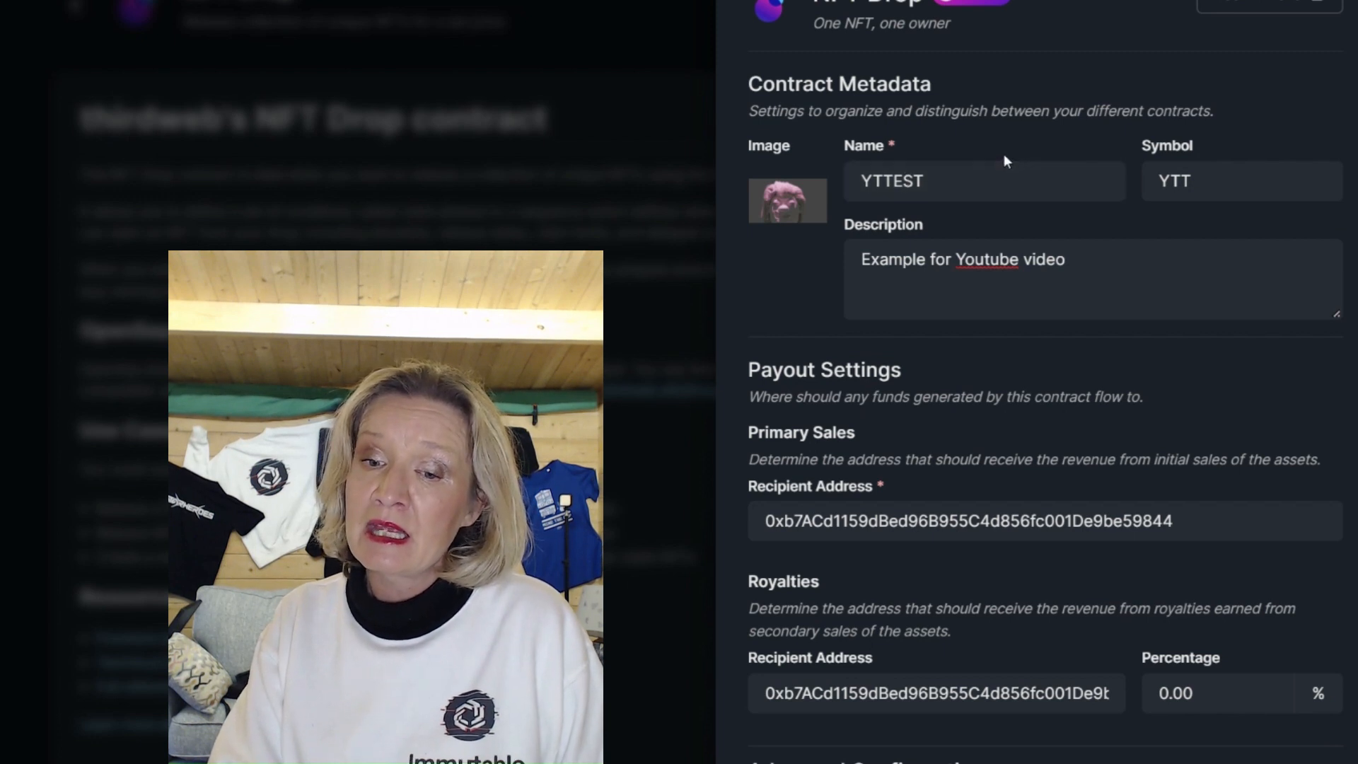
{"action": "left_click", "coordinate": [965, 185]}
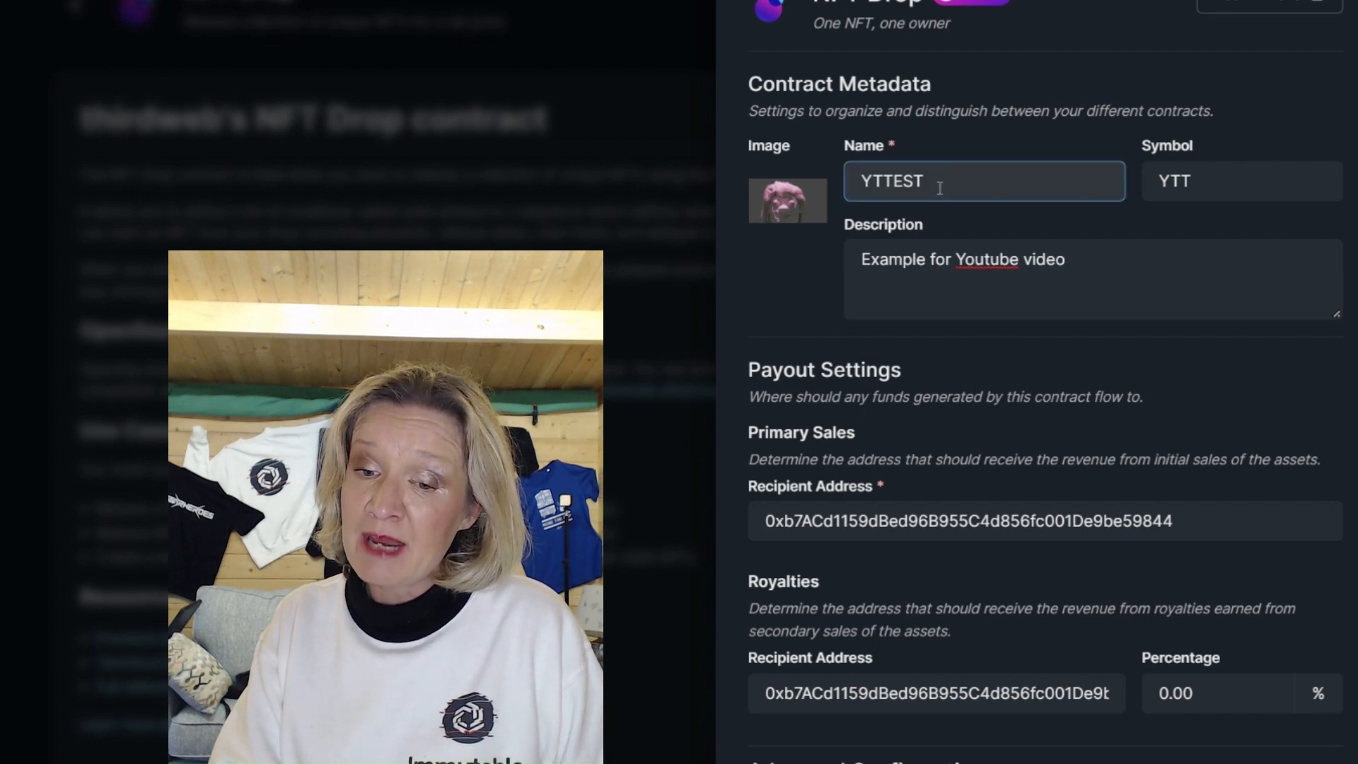
{"action": "left_click", "coordinate": [1199, 191]}
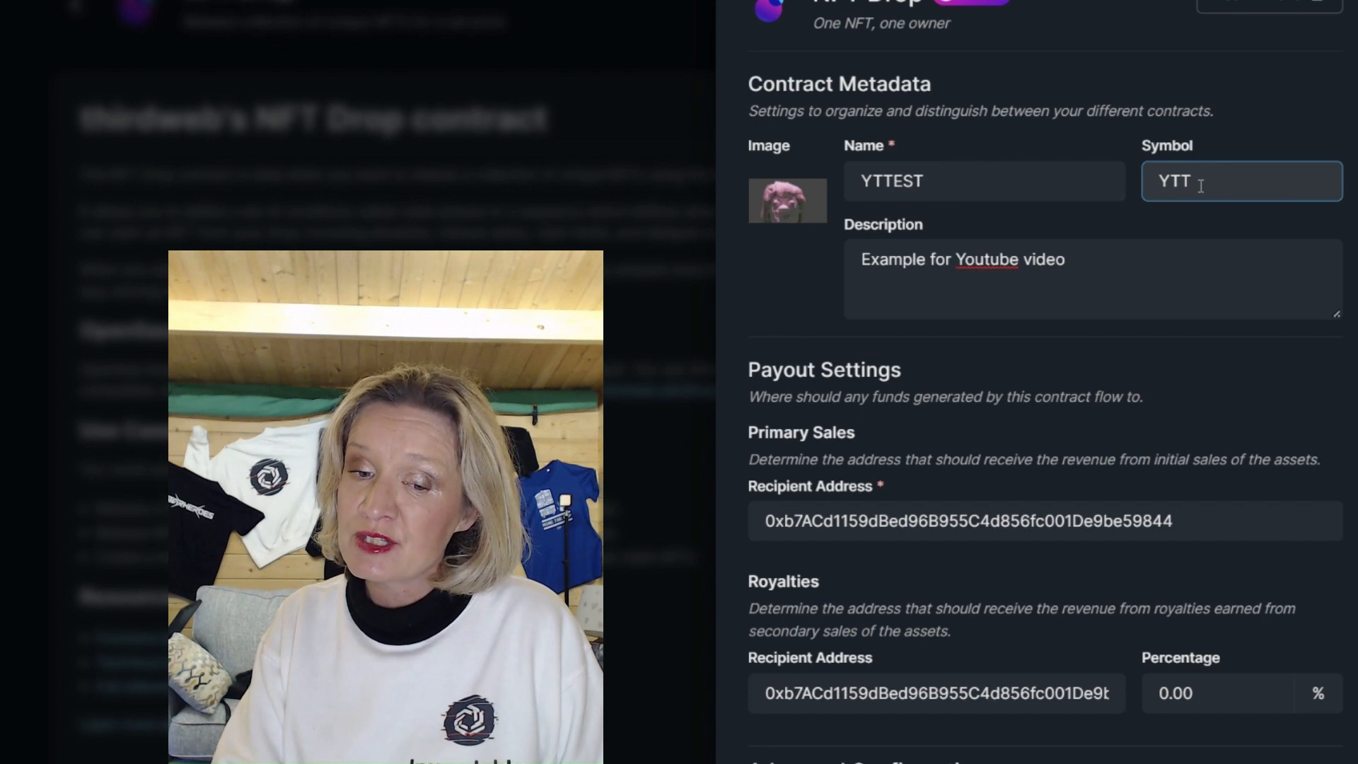
{"action": "left_click", "coordinate": [894, 279]}
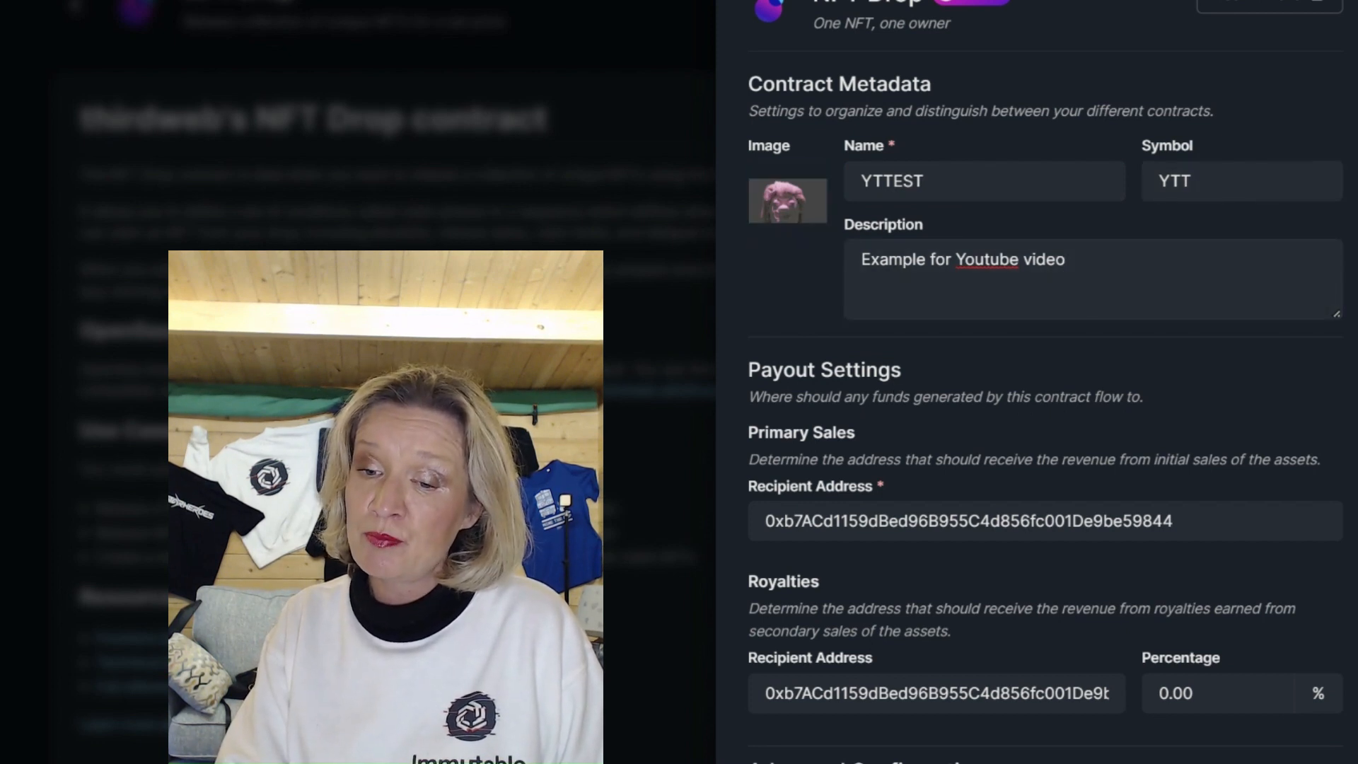
Step: Deploy the NFT Drop contract on the Mumbai (MATIC) network and confirm the deployment transaction in the wallet
{"action": "scroll", "coordinate": [357, 381], "scroll_direction": "down", "scroll_amount": 8}
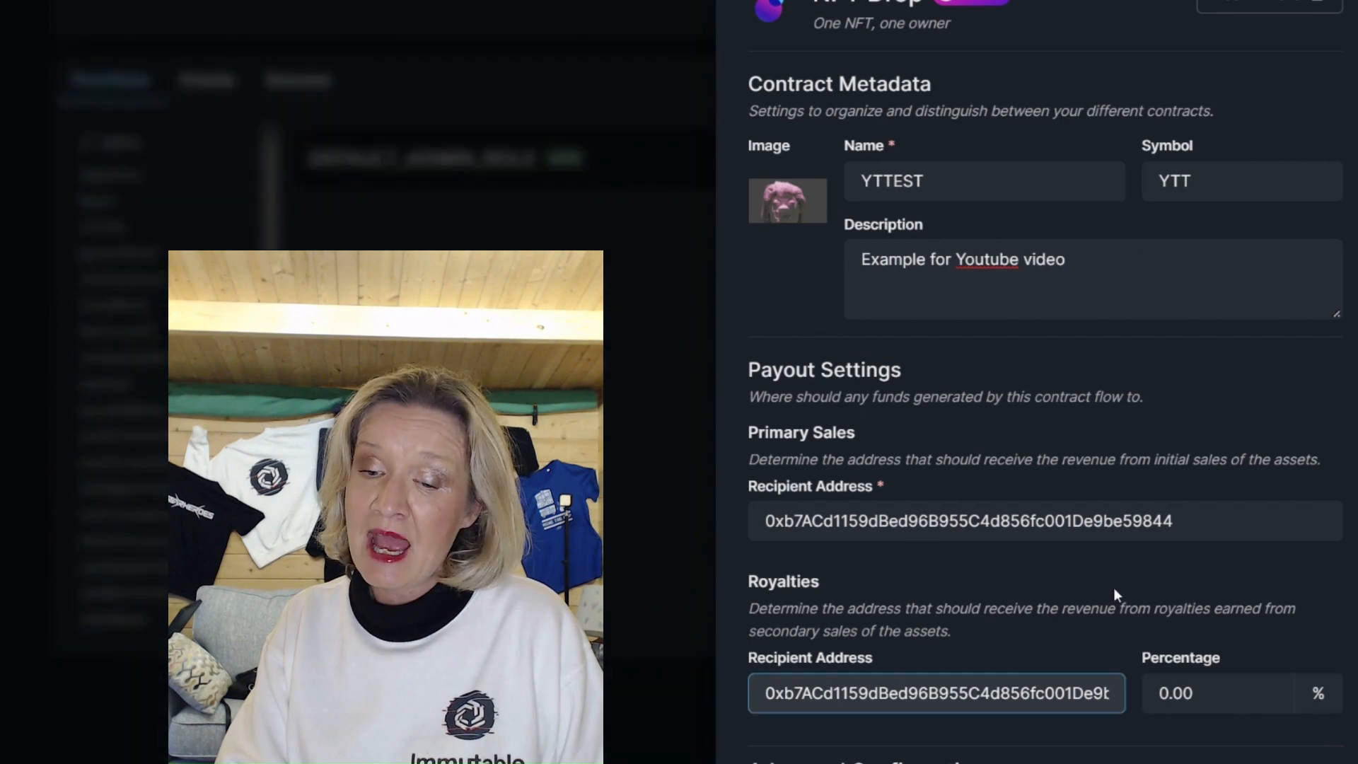
{"action": "scroll", "coordinate": [1352, 639], "scroll_direction": "down", "scroll_amount": 5}
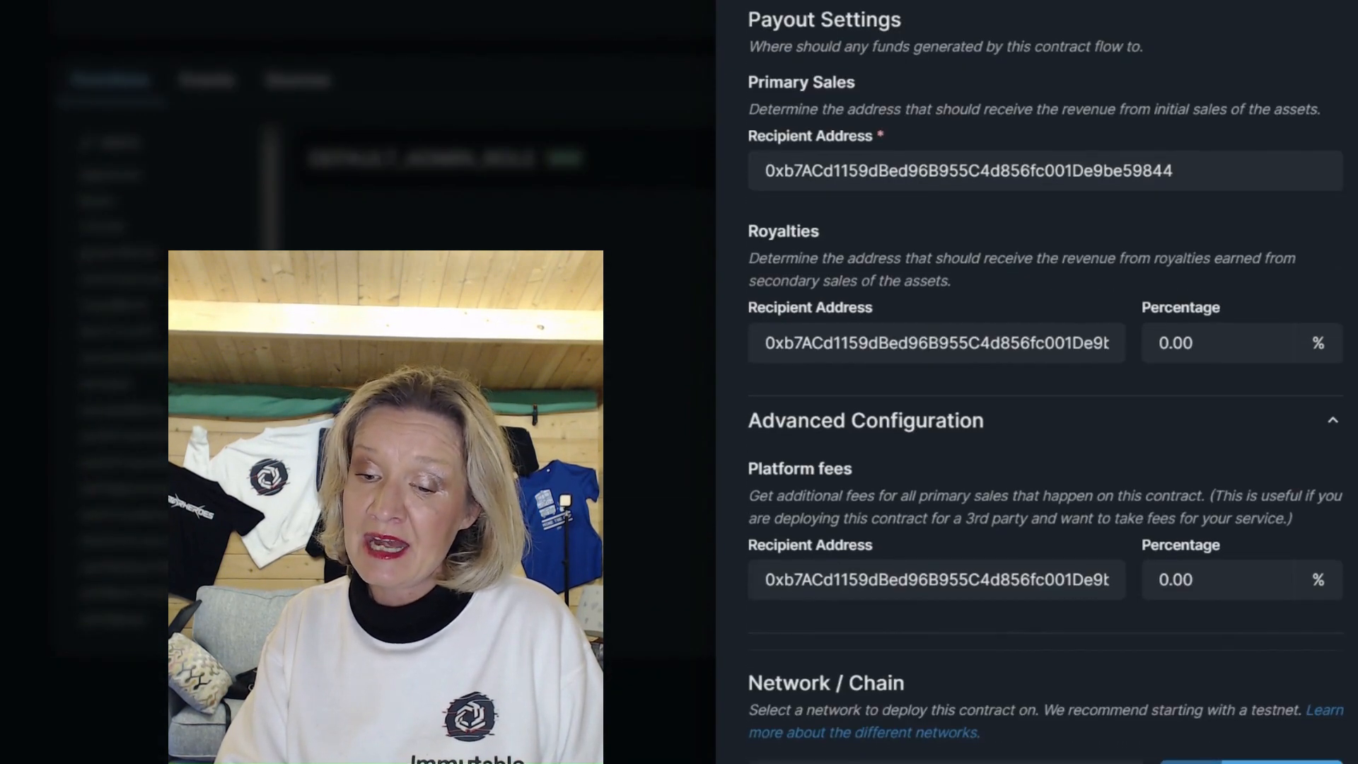
{"action": "scroll", "coordinate": [1353, 638], "scroll_direction": "down", "scroll_amount": 1}
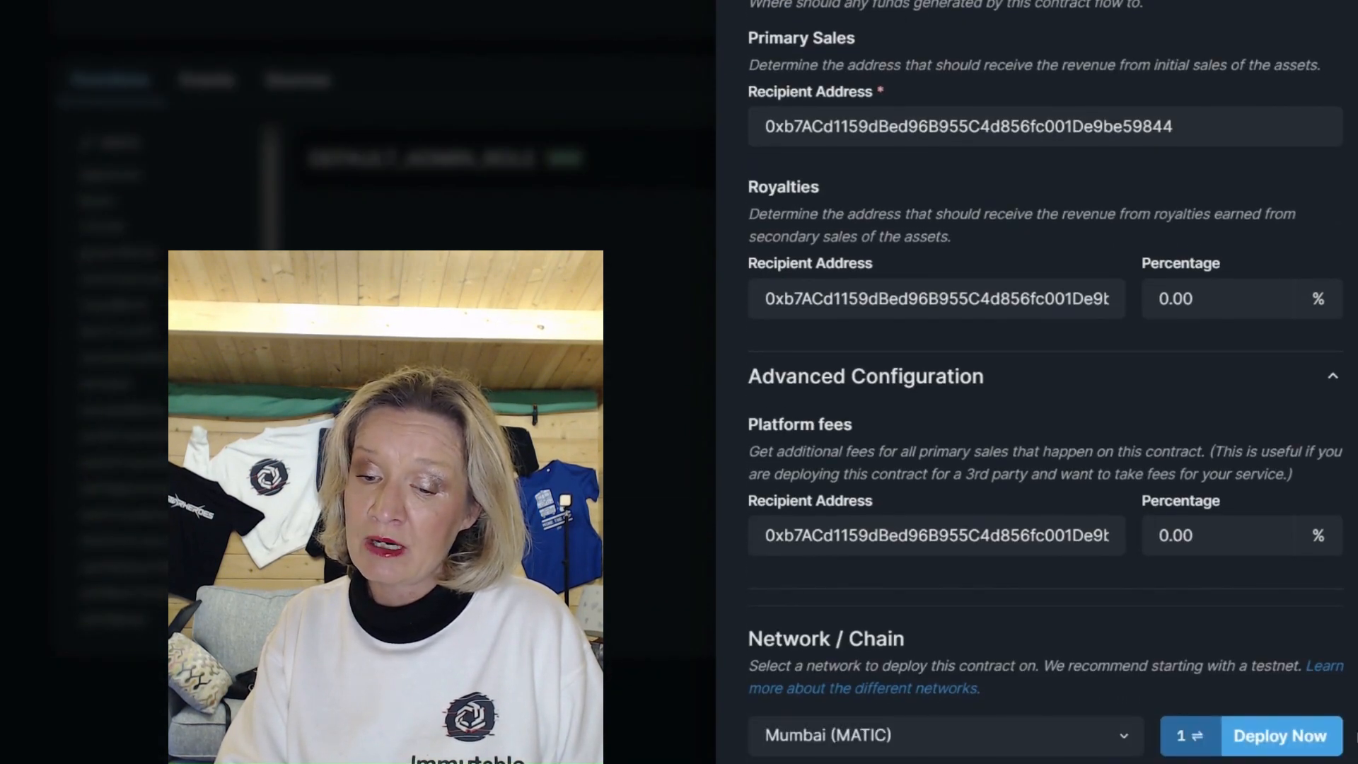
{"action": "left_click", "coordinate": [1266, 739]}
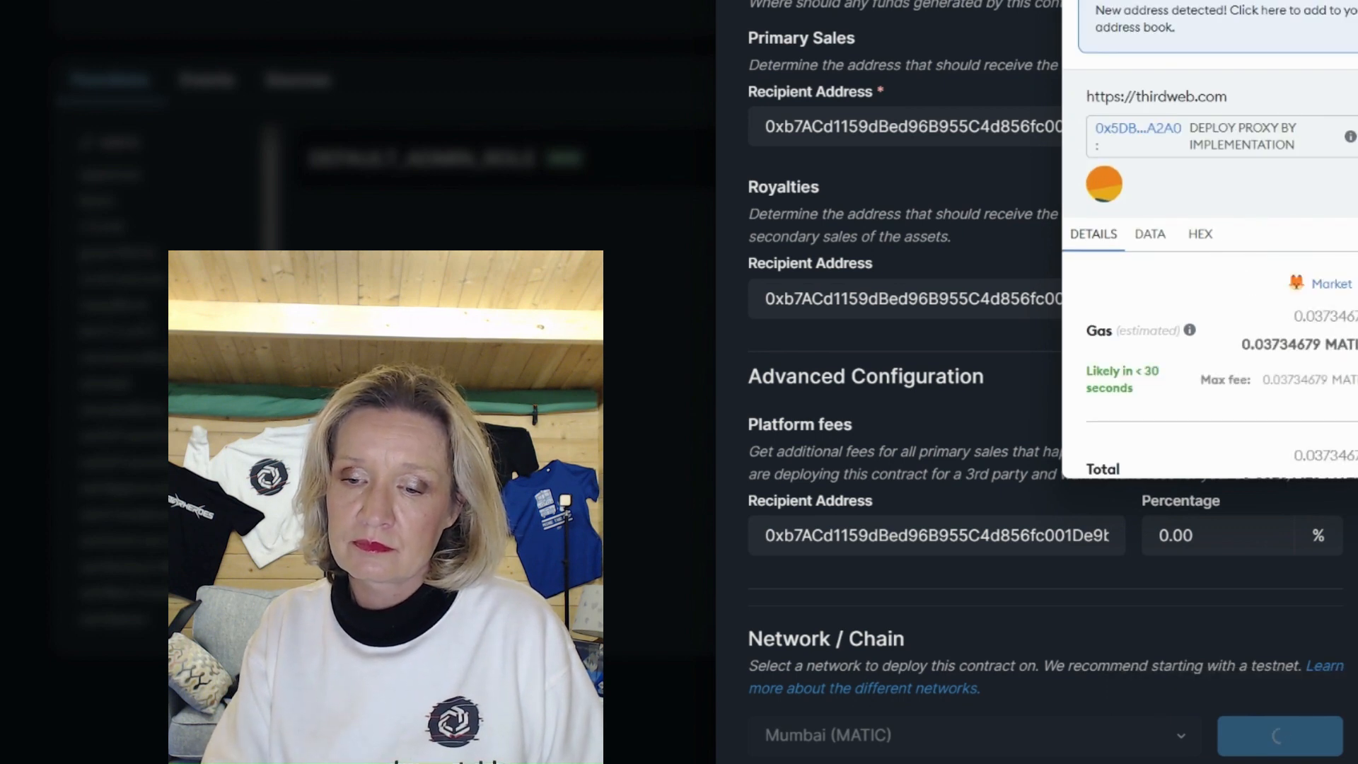
{"action": "scroll", "coordinate": [1319, 458], "scroll_direction": "down", "scroll_amount": 2}
{"action": "left_click", "coordinate": [1320, 456]}
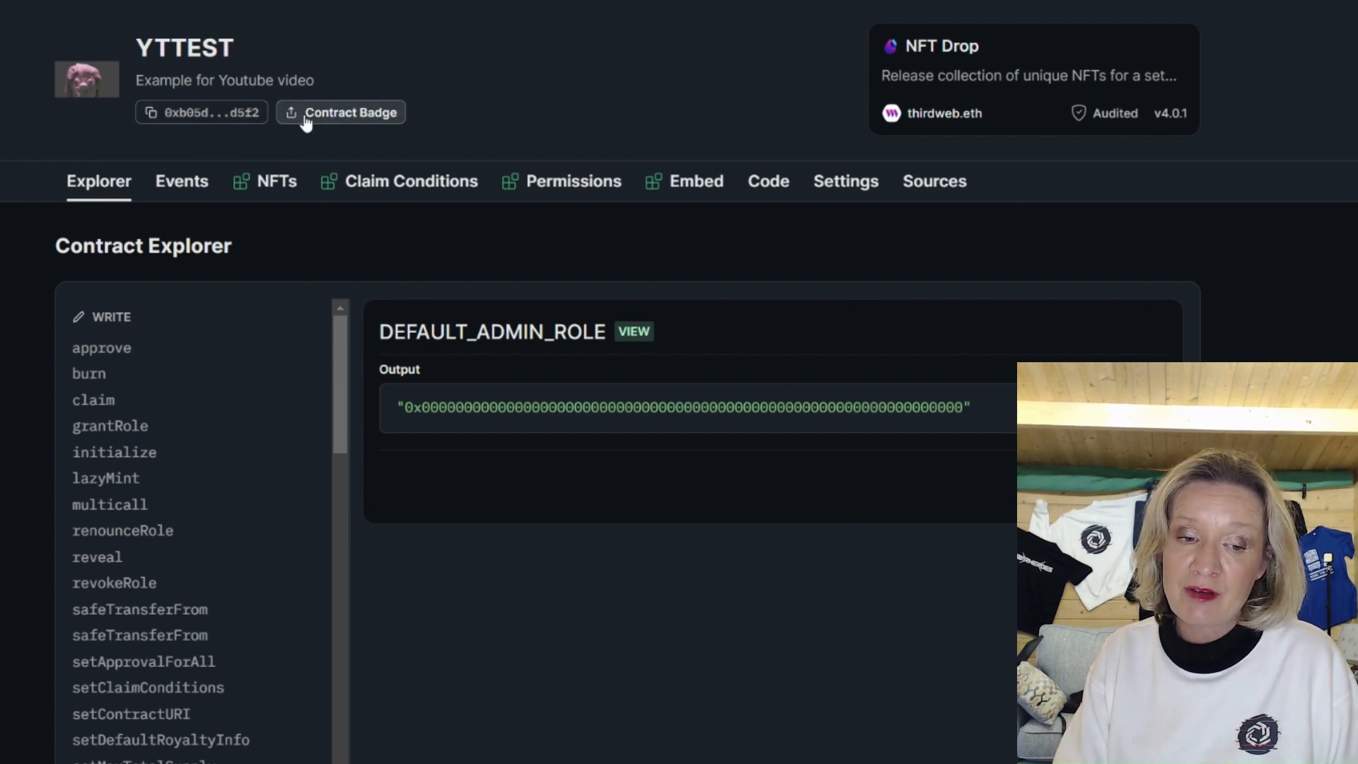
Step: Set the theme of the contract badge to Light and close the badge settings
{"action": "left_click", "coordinate": [355, 115]}
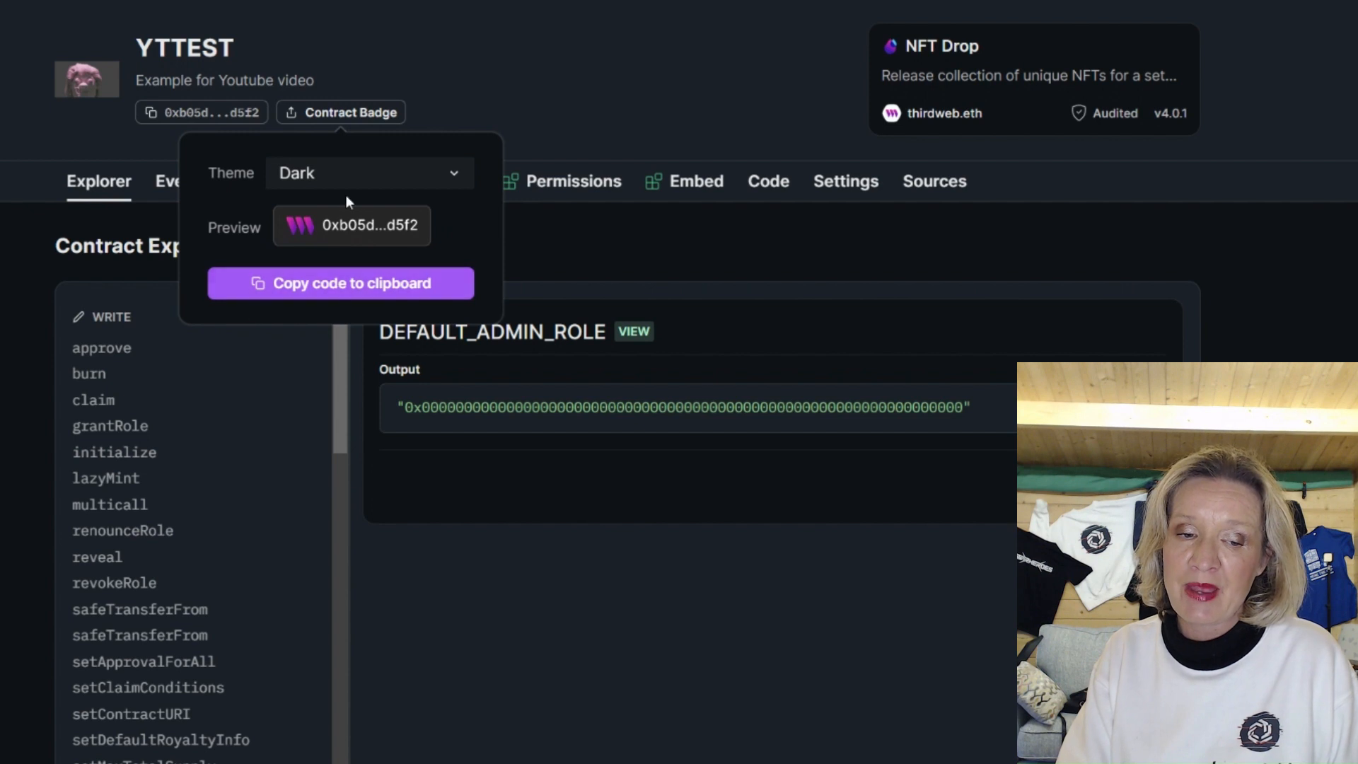
{"action": "left_click", "coordinate": [490, 79]}
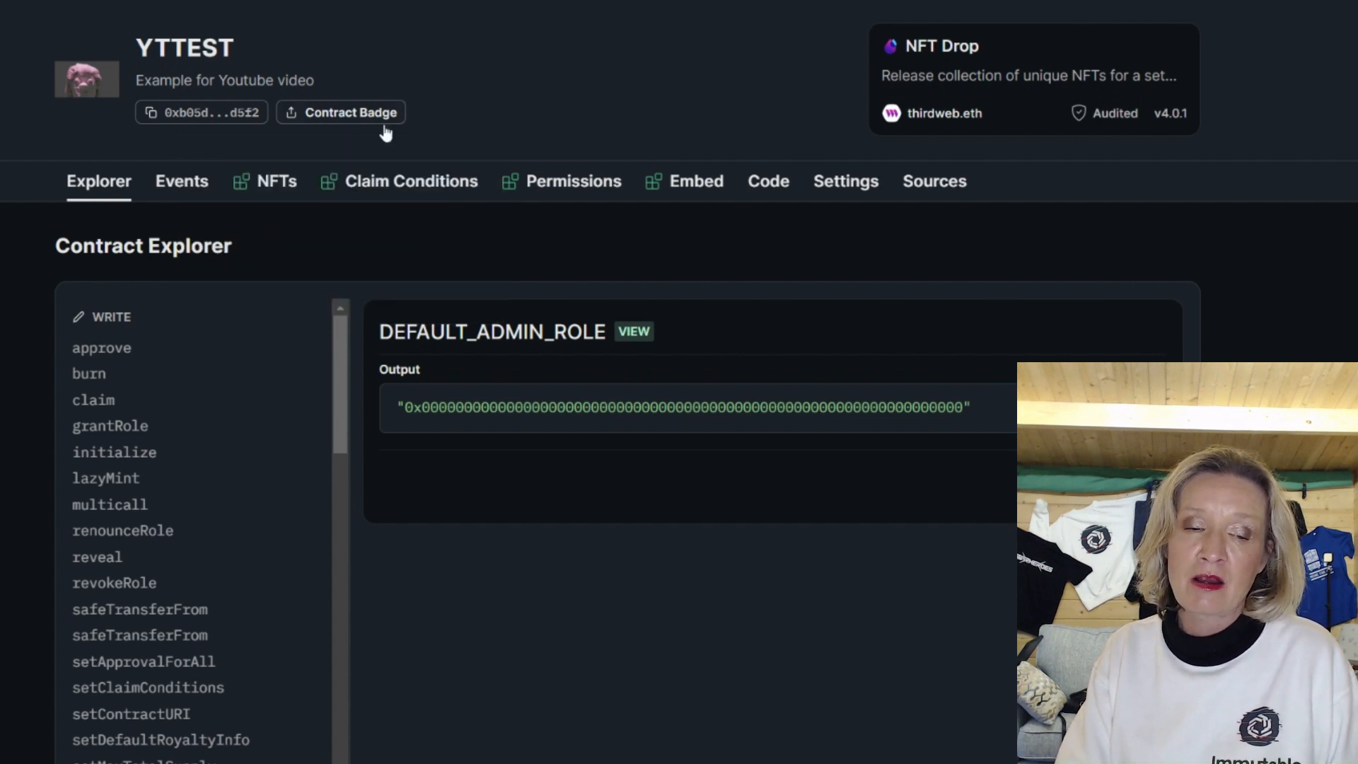
{"action": "left_click", "coordinate": [369, 116]}
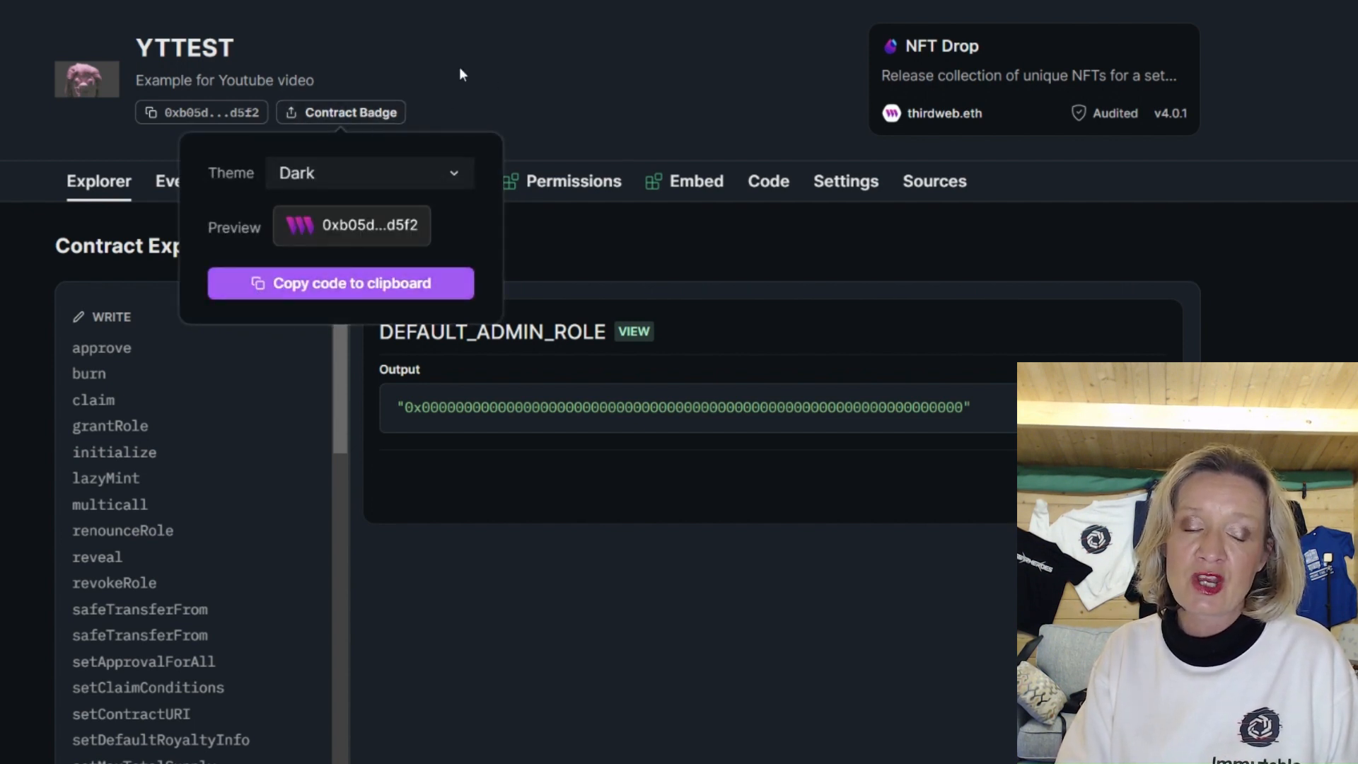
{"action": "left_click", "coordinate": [393, 177]}
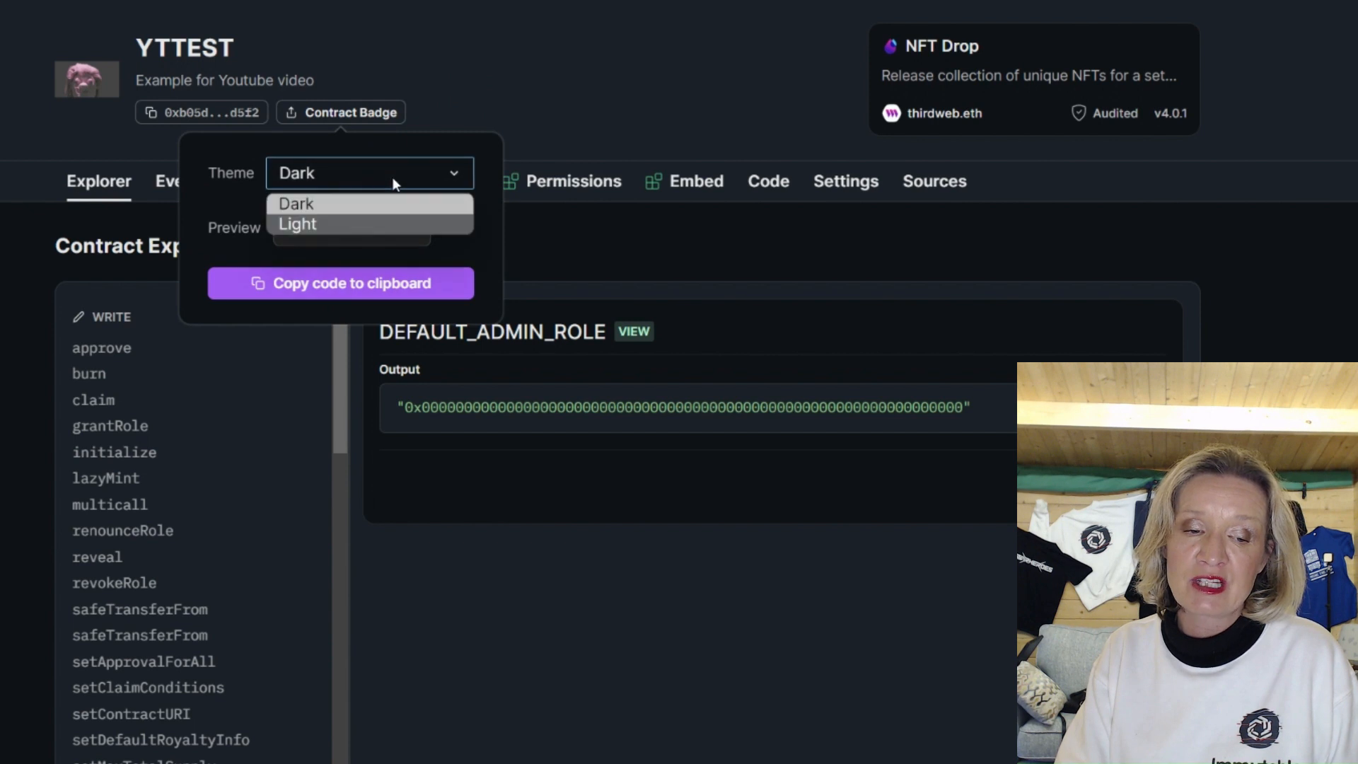
{"action": "left_click", "coordinate": [325, 224]}
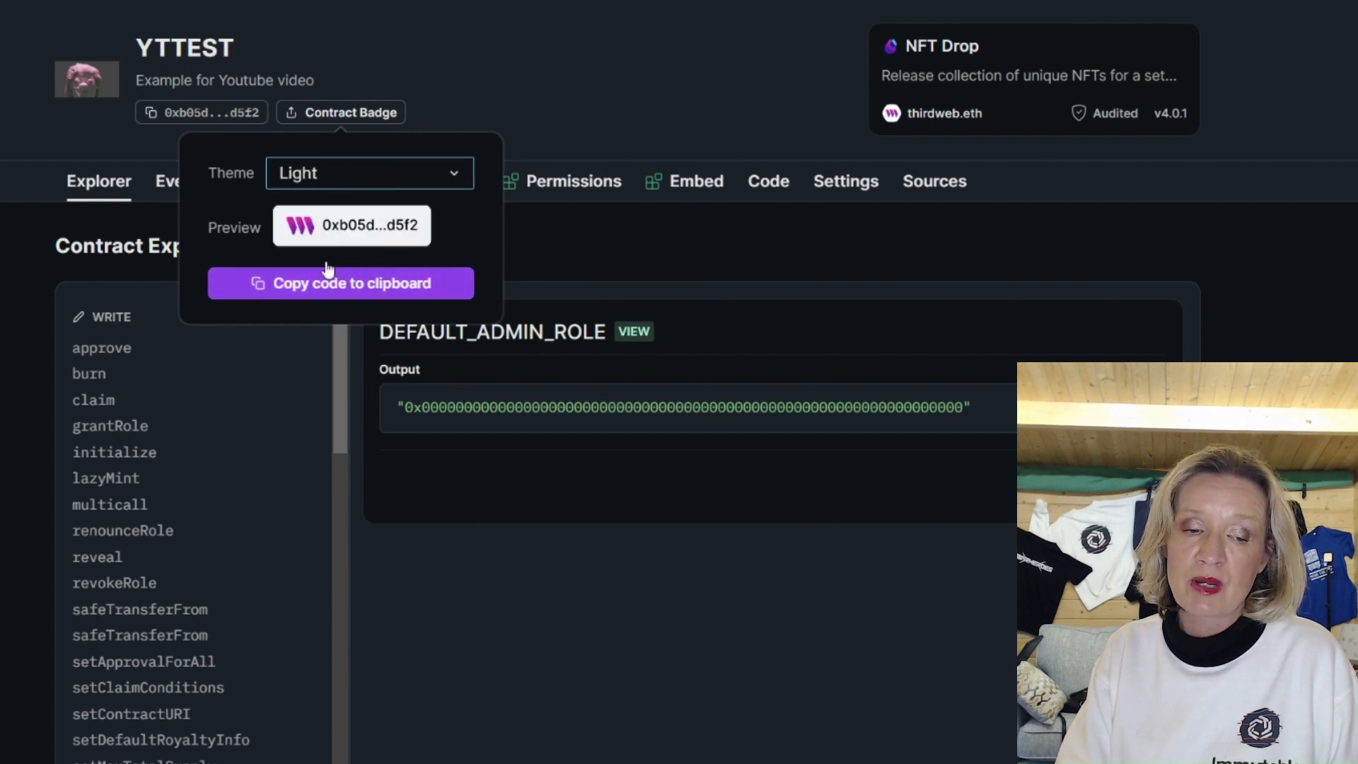
{"action": "left_click", "coordinate": [502, 77]}
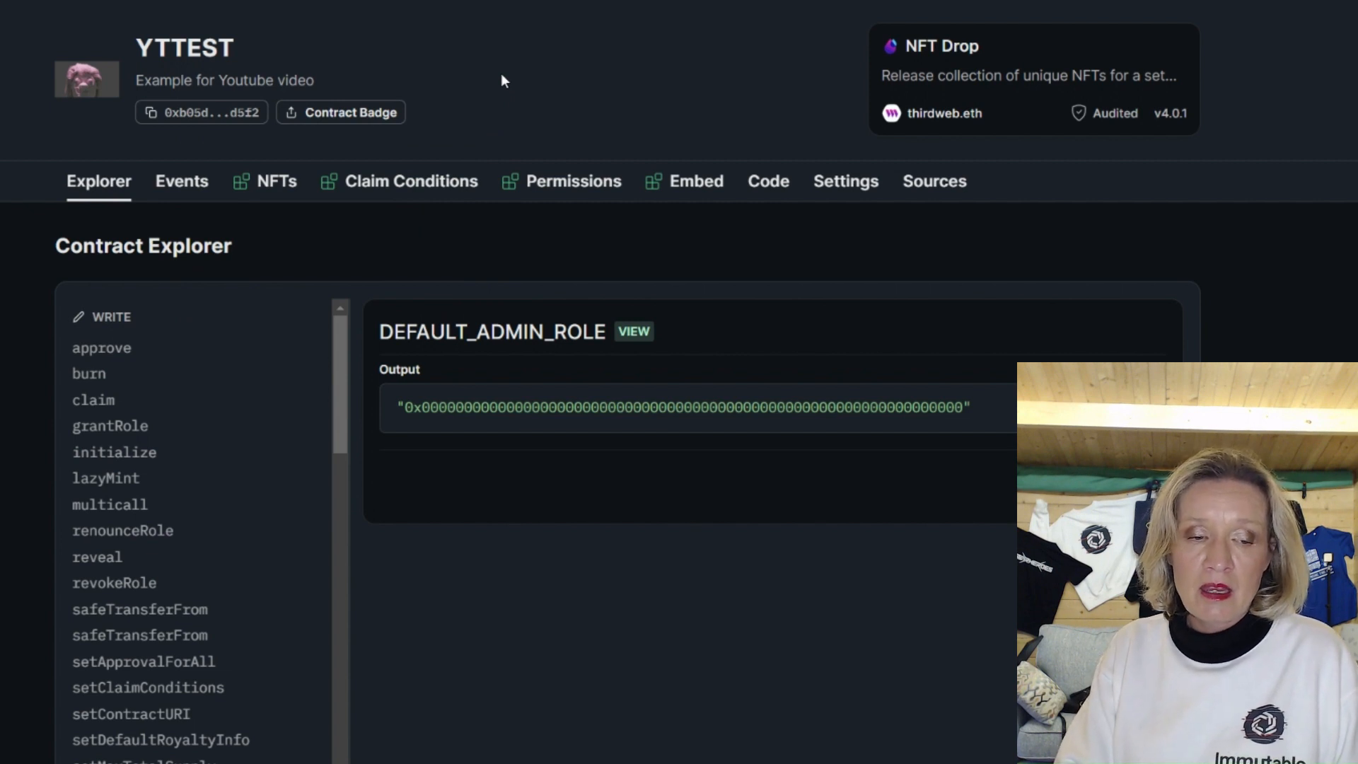
Step: Examine the deployed contract's events, NFTs, claim conditions, permissions and embed code
{"action": "left_click", "coordinate": [165, 183]}
{"action": "left_click", "coordinate": [276, 184]}
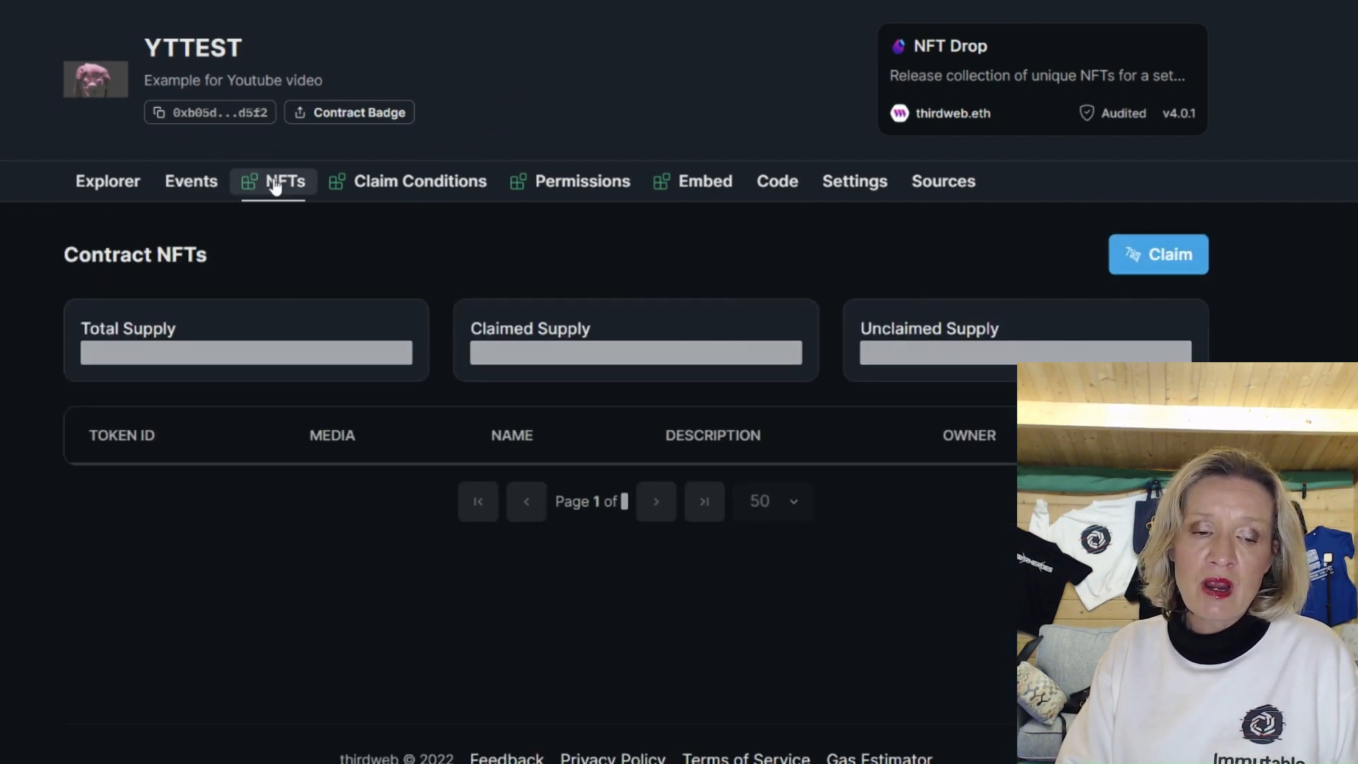
{"action": "left_click", "coordinate": [165, 188]}
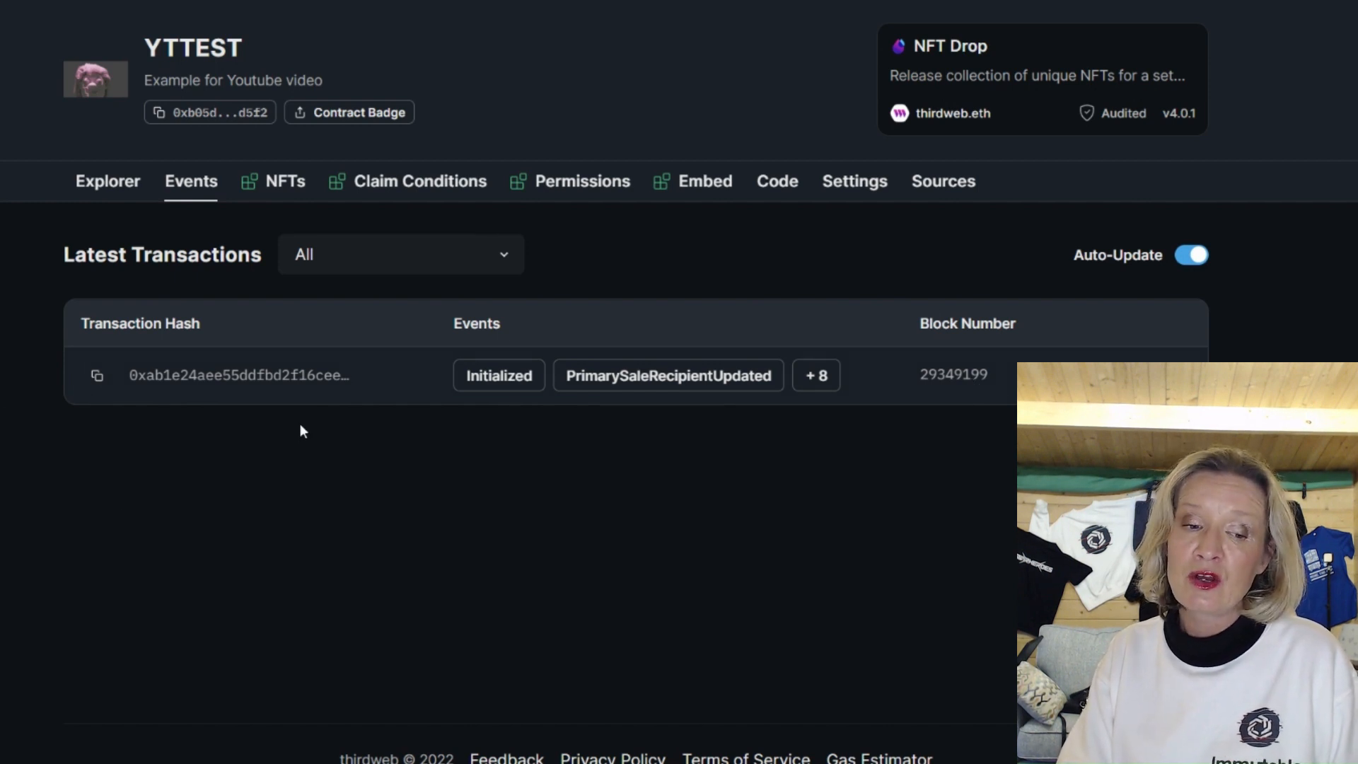
{"action": "left_click", "coordinate": [290, 200]}
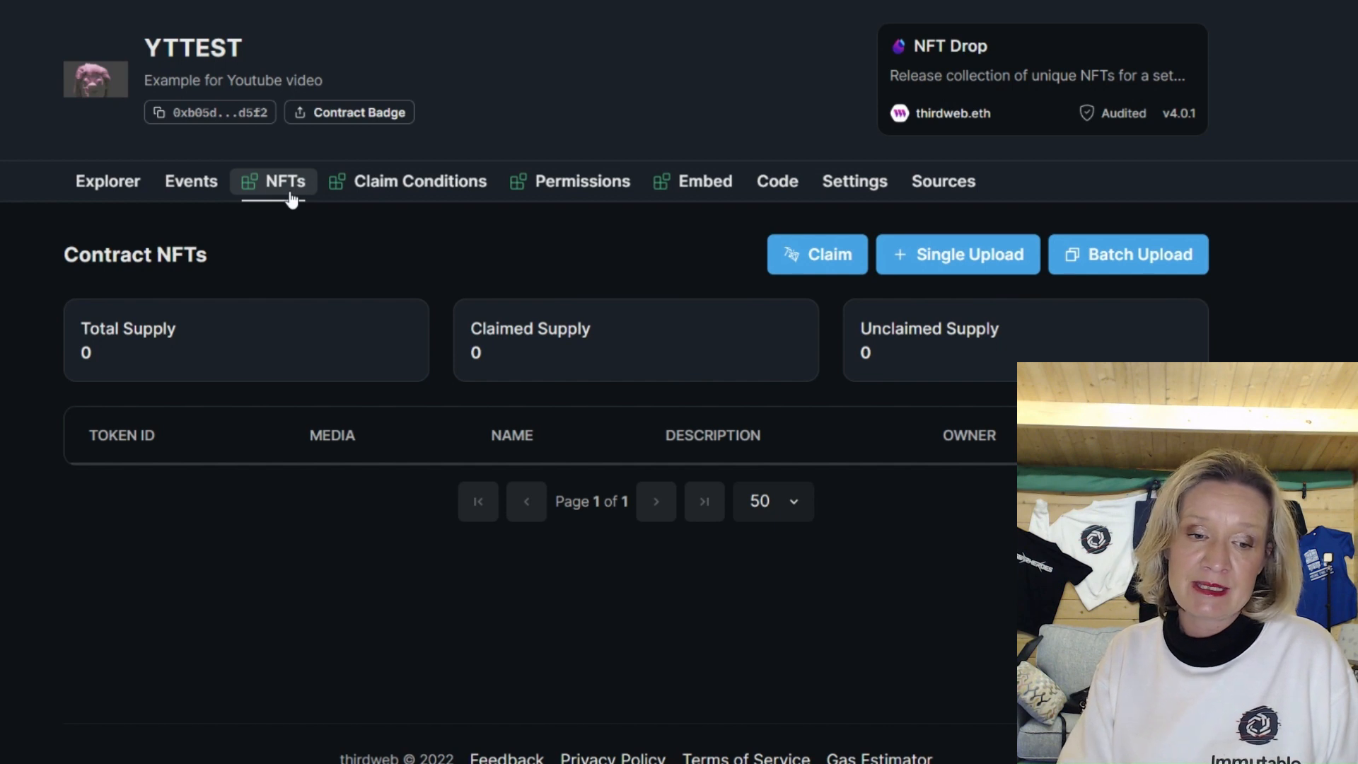
{"action": "left_click", "coordinate": [403, 206]}
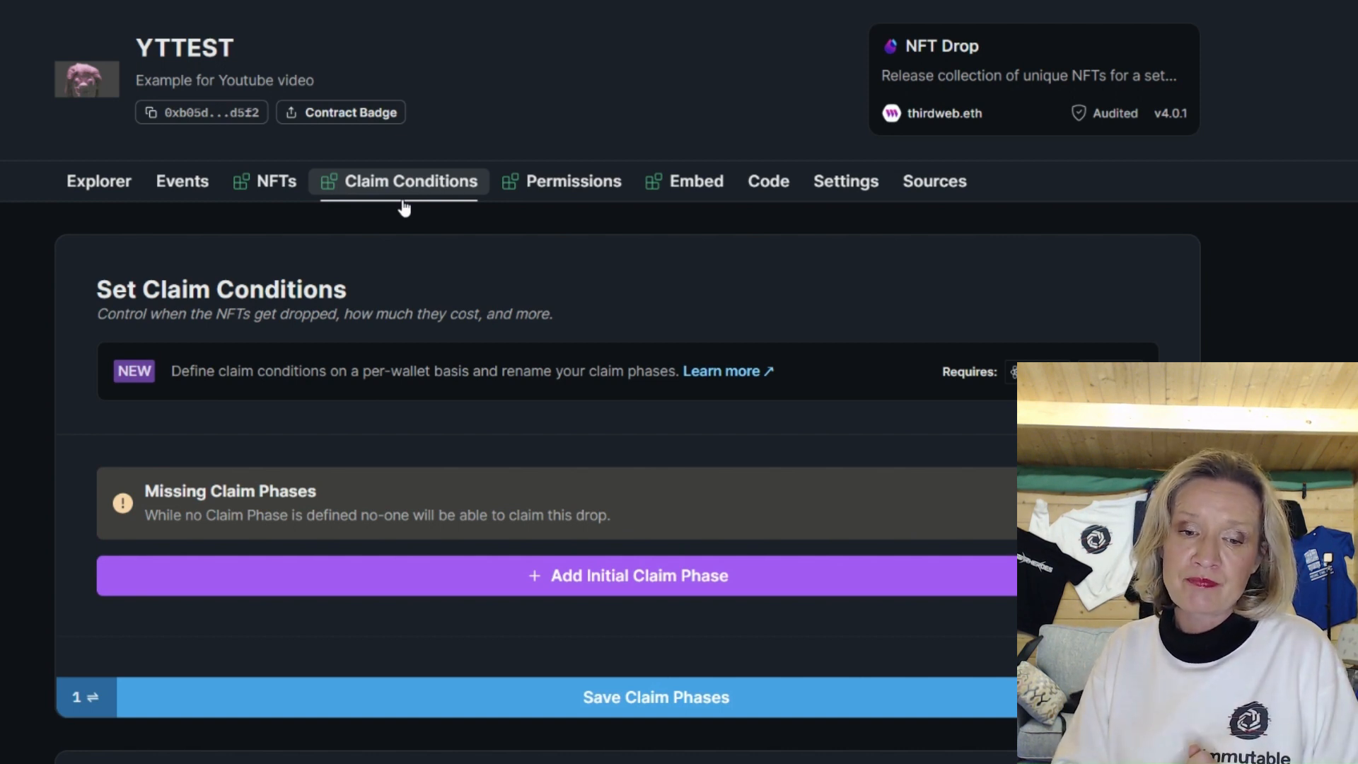
{"action": "left_click", "coordinate": [568, 184]}
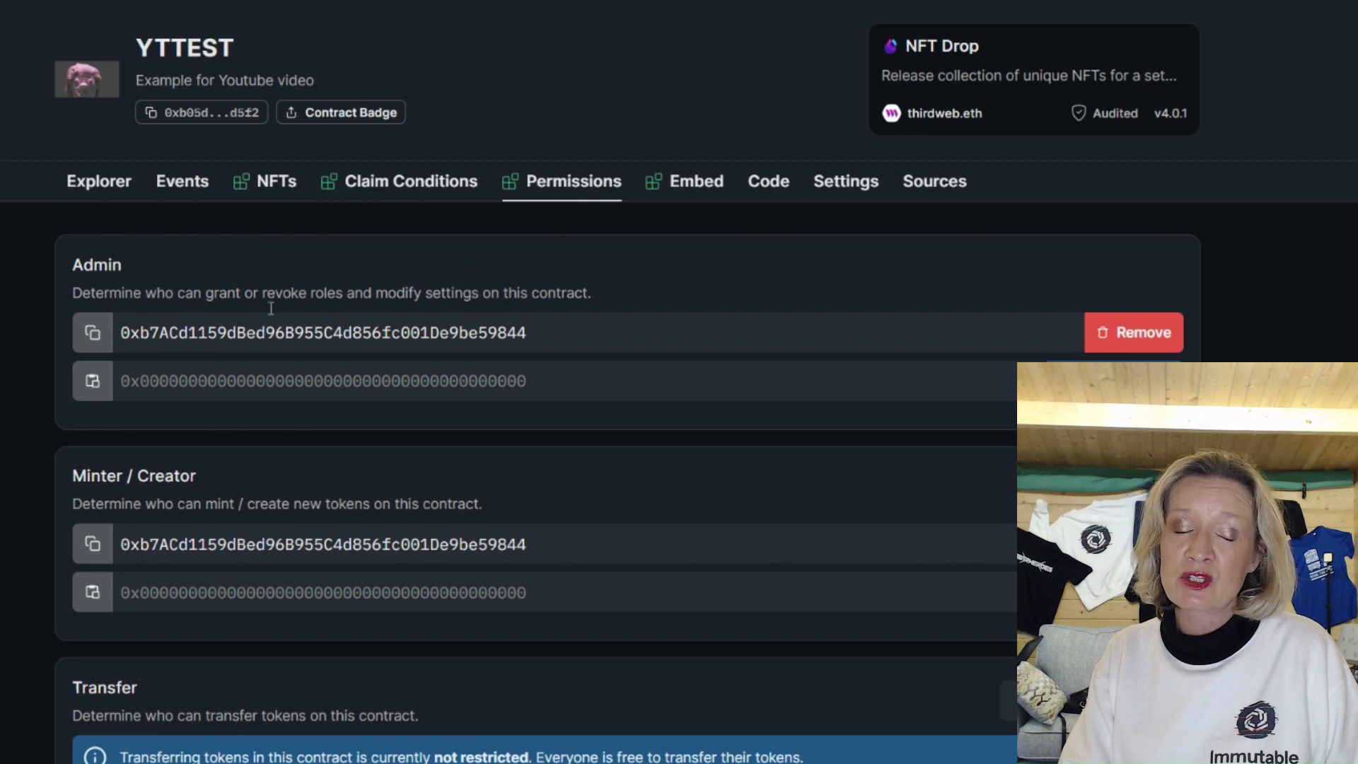
{"action": "left_click", "coordinate": [695, 190]}
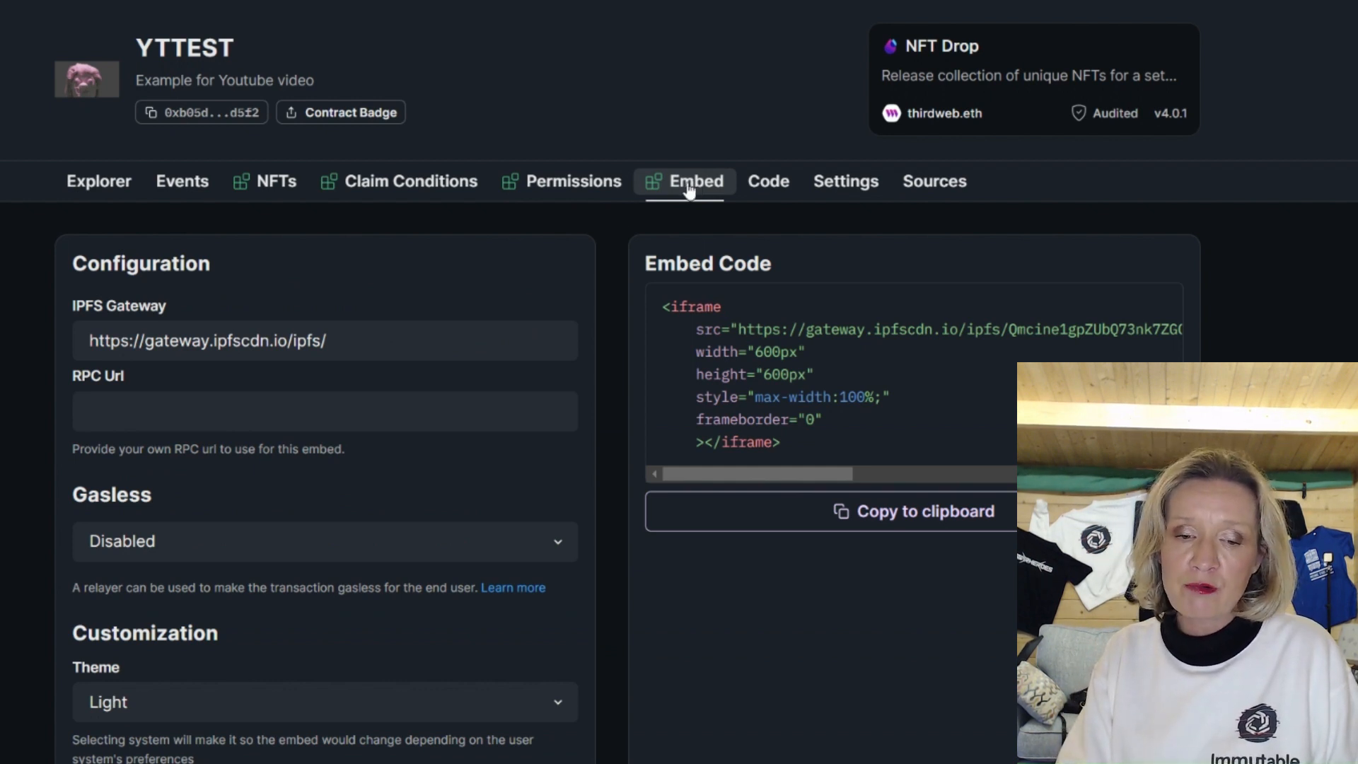
{"action": "left_click", "coordinate": [895, 534]}
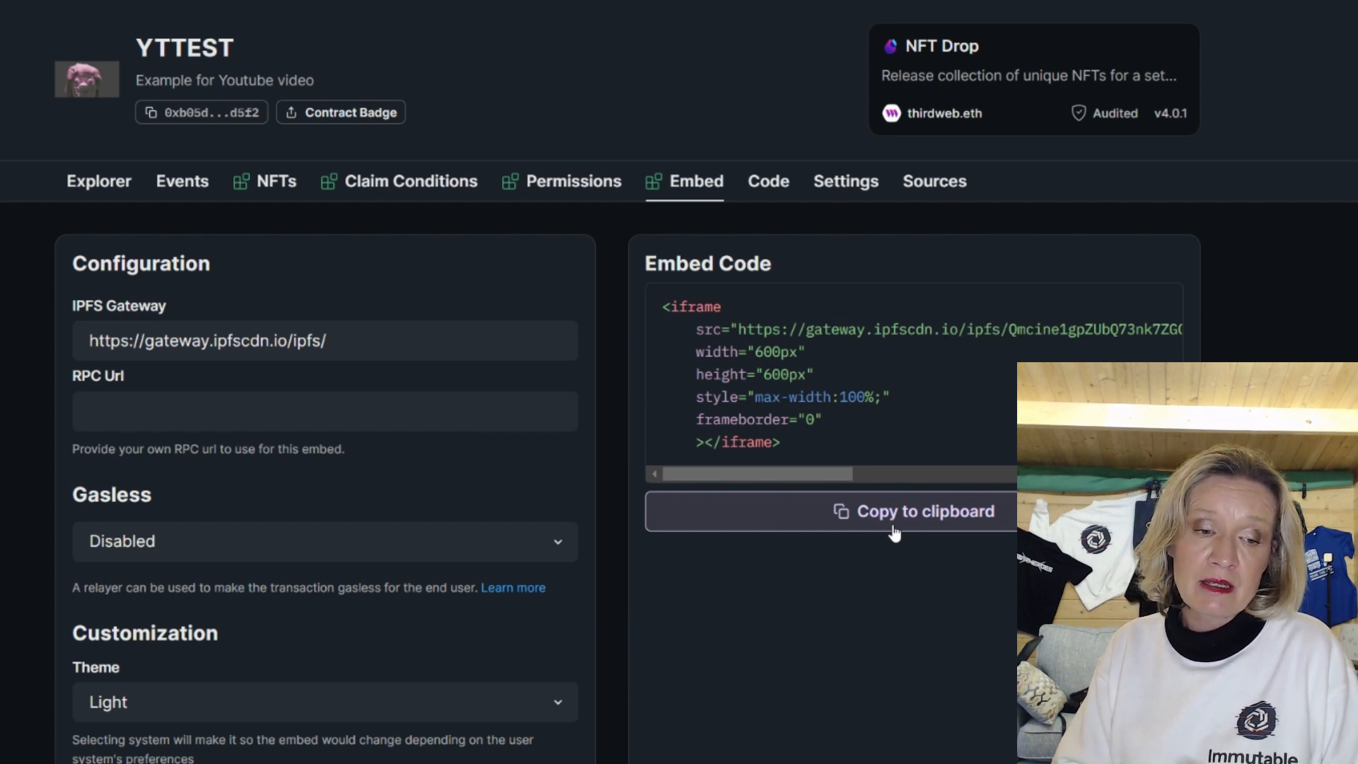
Step: Open the batch upload for the contract's NFTs and open the example.csv metadata template in Excel
{"action": "left_click", "coordinate": [267, 195]}
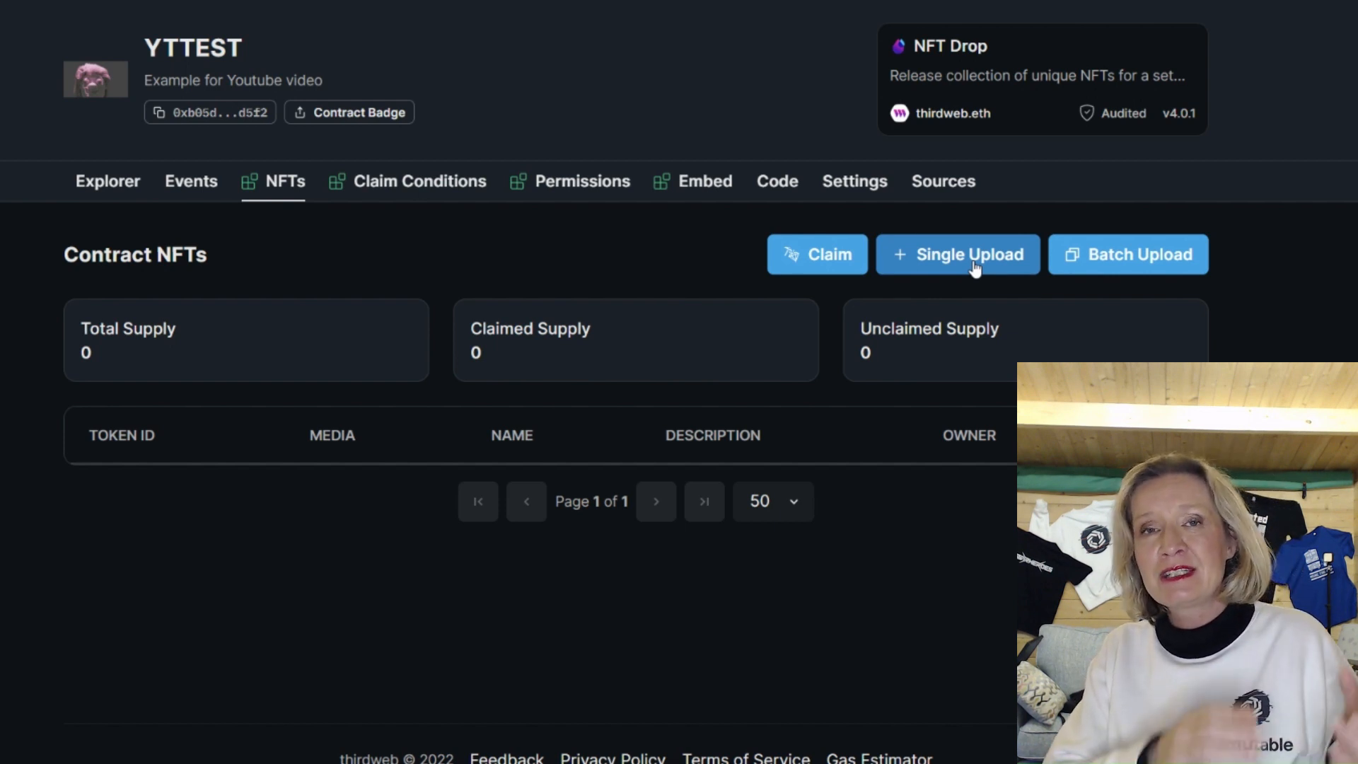
{"action": "left_click", "coordinate": [1140, 270]}
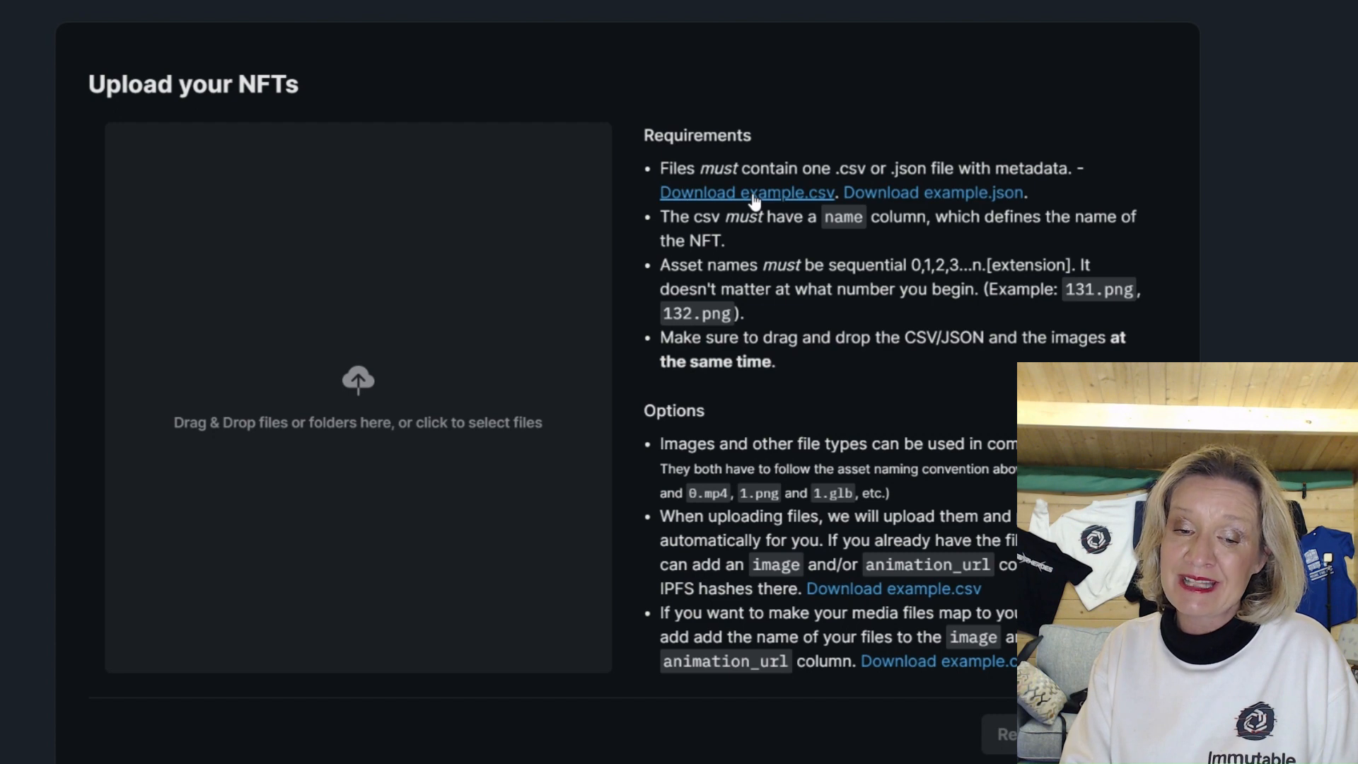
{"action": "left_click", "coordinate": [824, 762]}
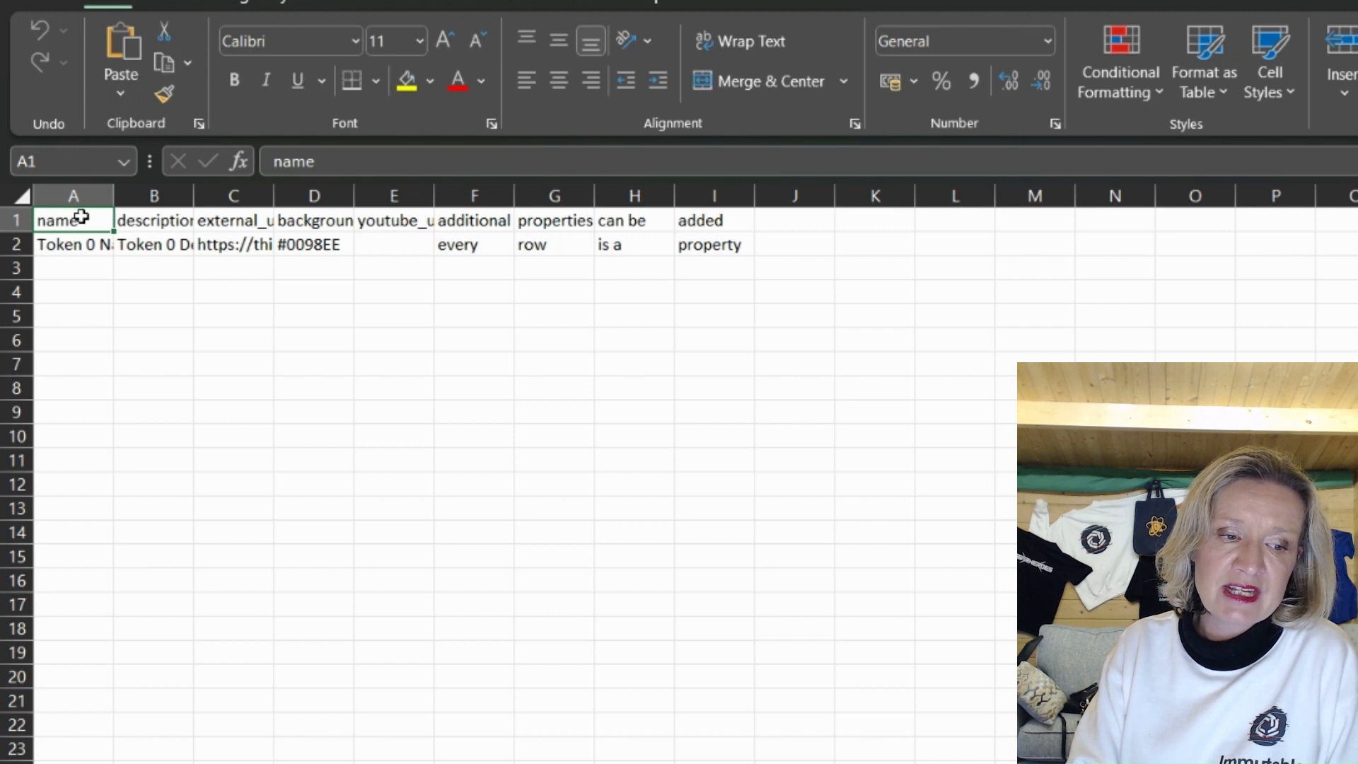
Step: Examine the column headers of the example metadata file, from description and external_url to the additional property columns
{"action": "key", "text": "Right"}
{"action": "key", "text": "Right"}
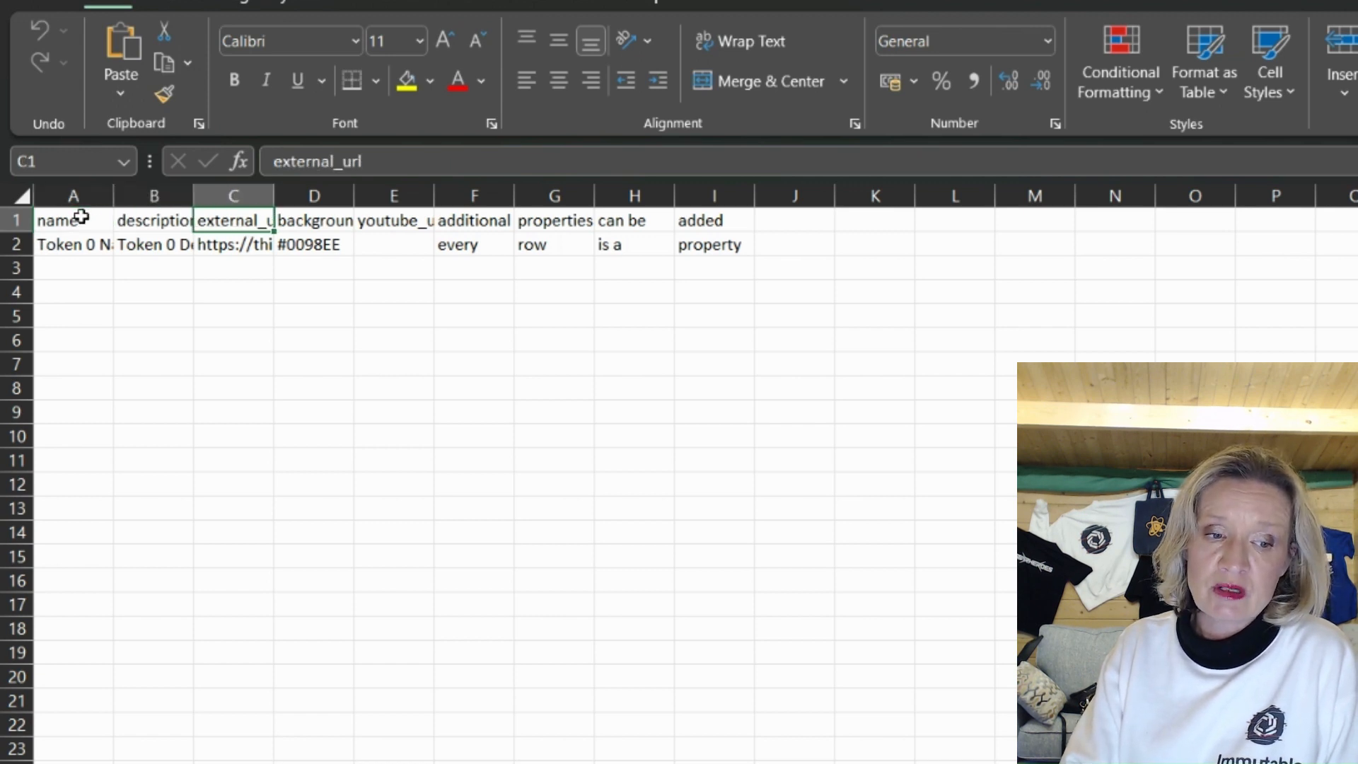
{"action": "key", "text": "Right"}
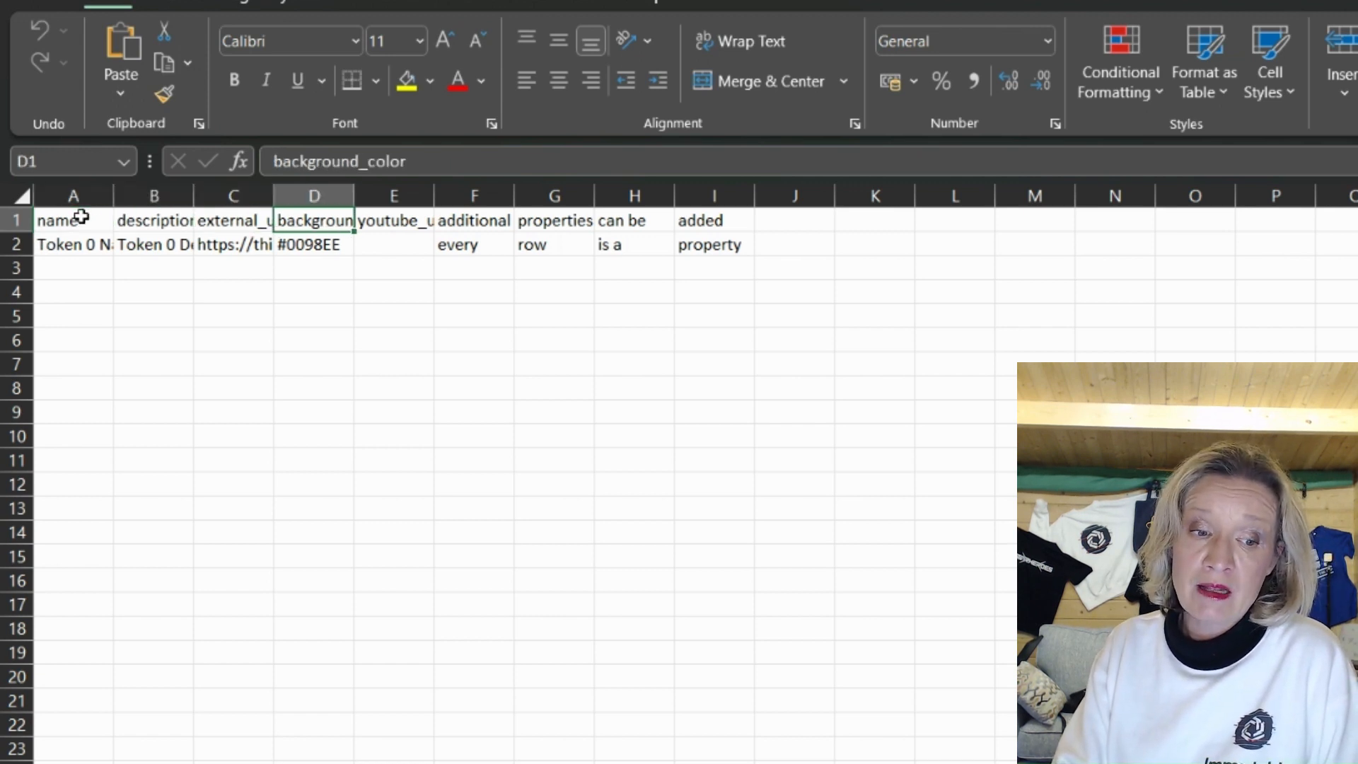
{"action": "key", "text": "Right"}
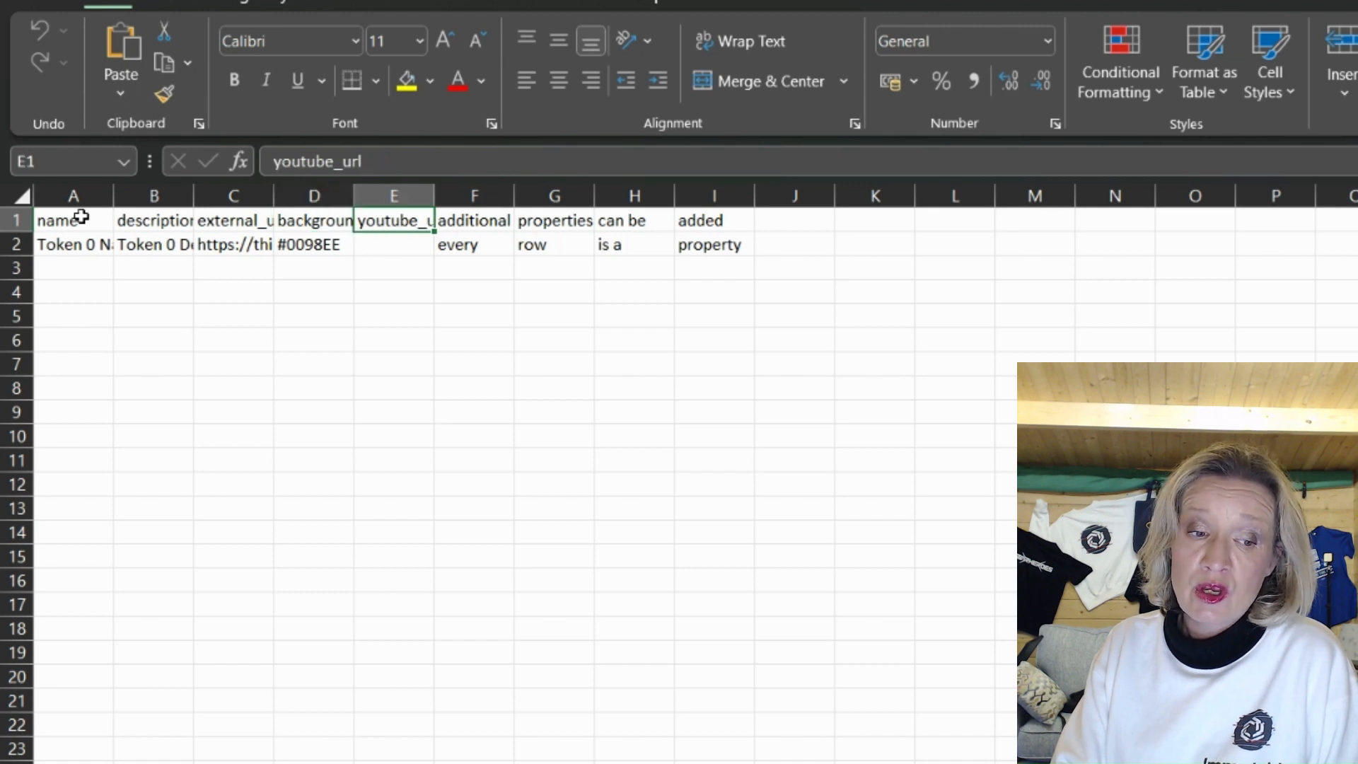
{"action": "key", "text": "Right"}
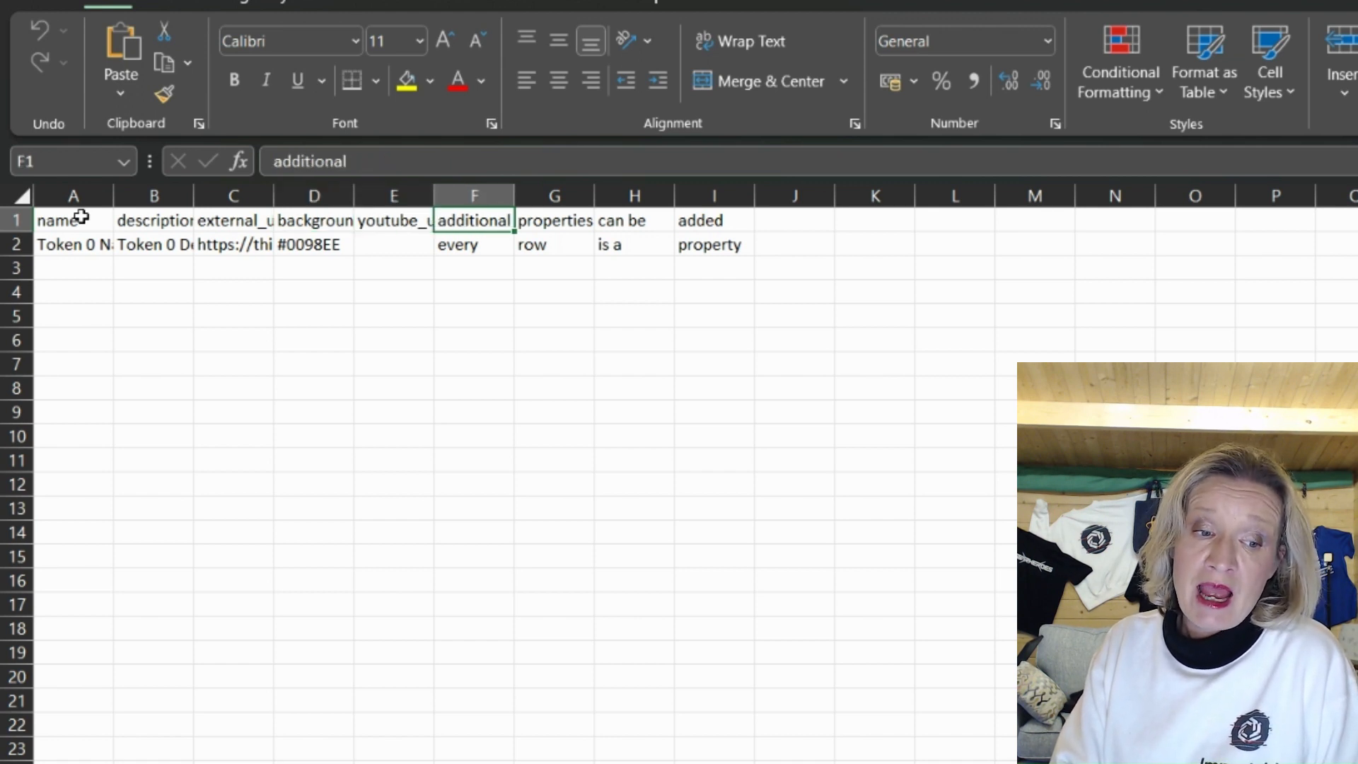
{"action": "key", "text": "Right"}
{"action": "key", "text": "Right"}
{"action": "key", "text": "Right"}
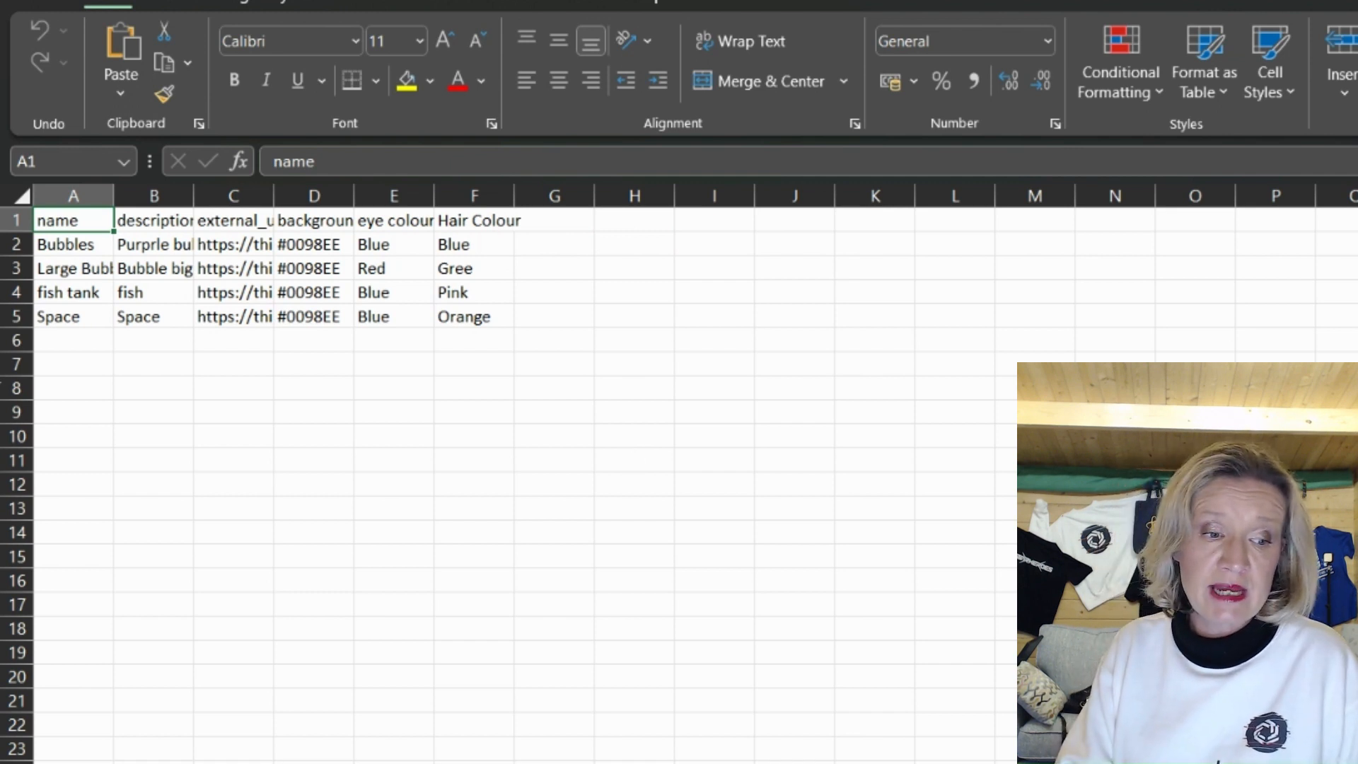
Step: Review the columns of the filled-in metadata sheet, from description and external_url to eye colour and Hair Colour
{"action": "left_click", "coordinate": [139, 220]}
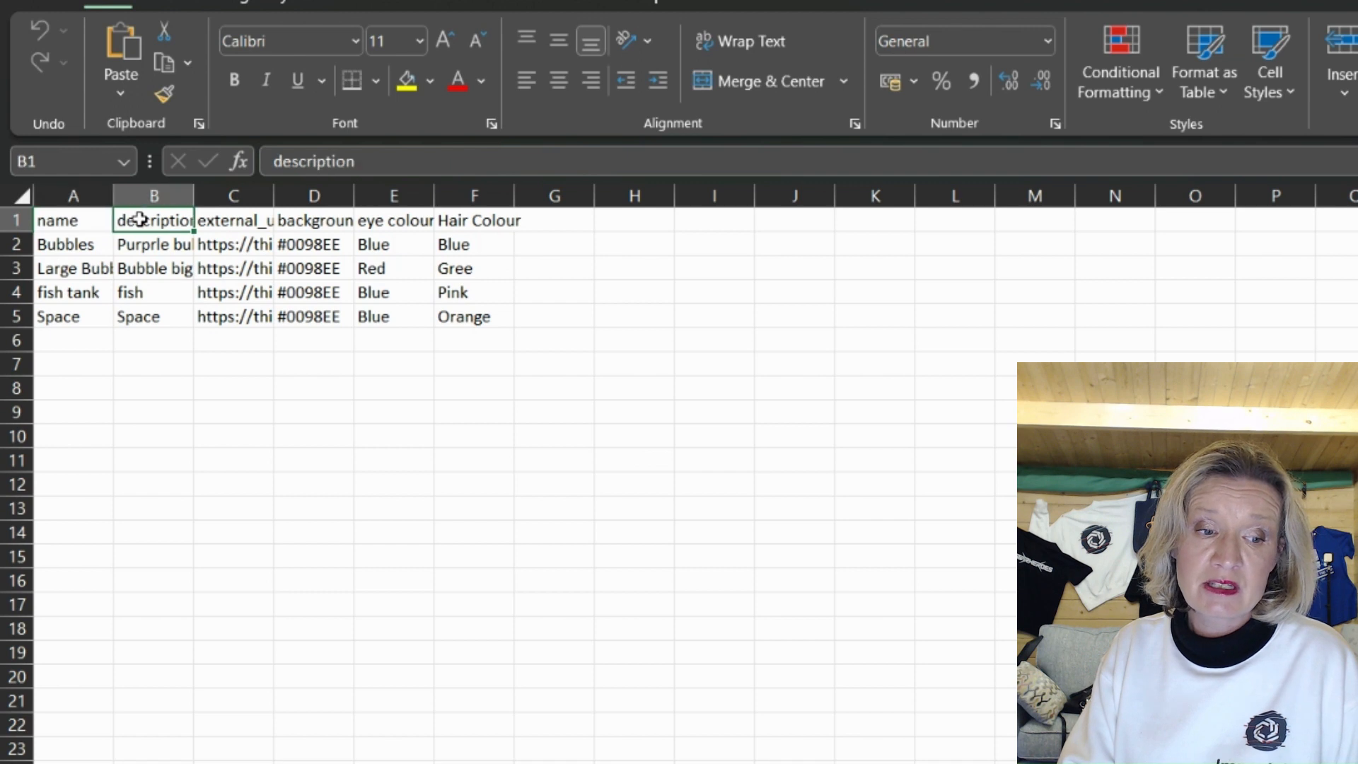
{"action": "left_click", "coordinate": [230, 219]}
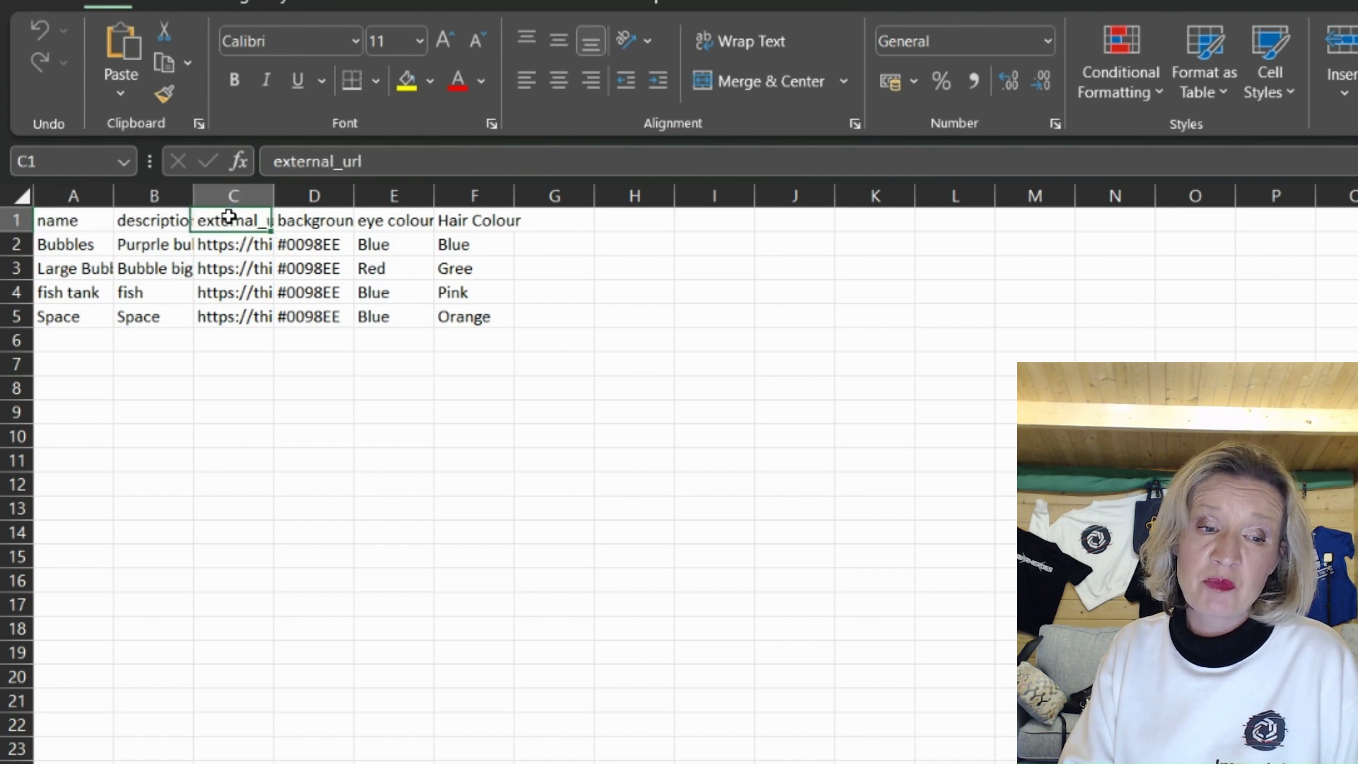
{"action": "left_click", "coordinate": [310, 221]}
{"action": "left_click", "coordinate": [394, 223]}
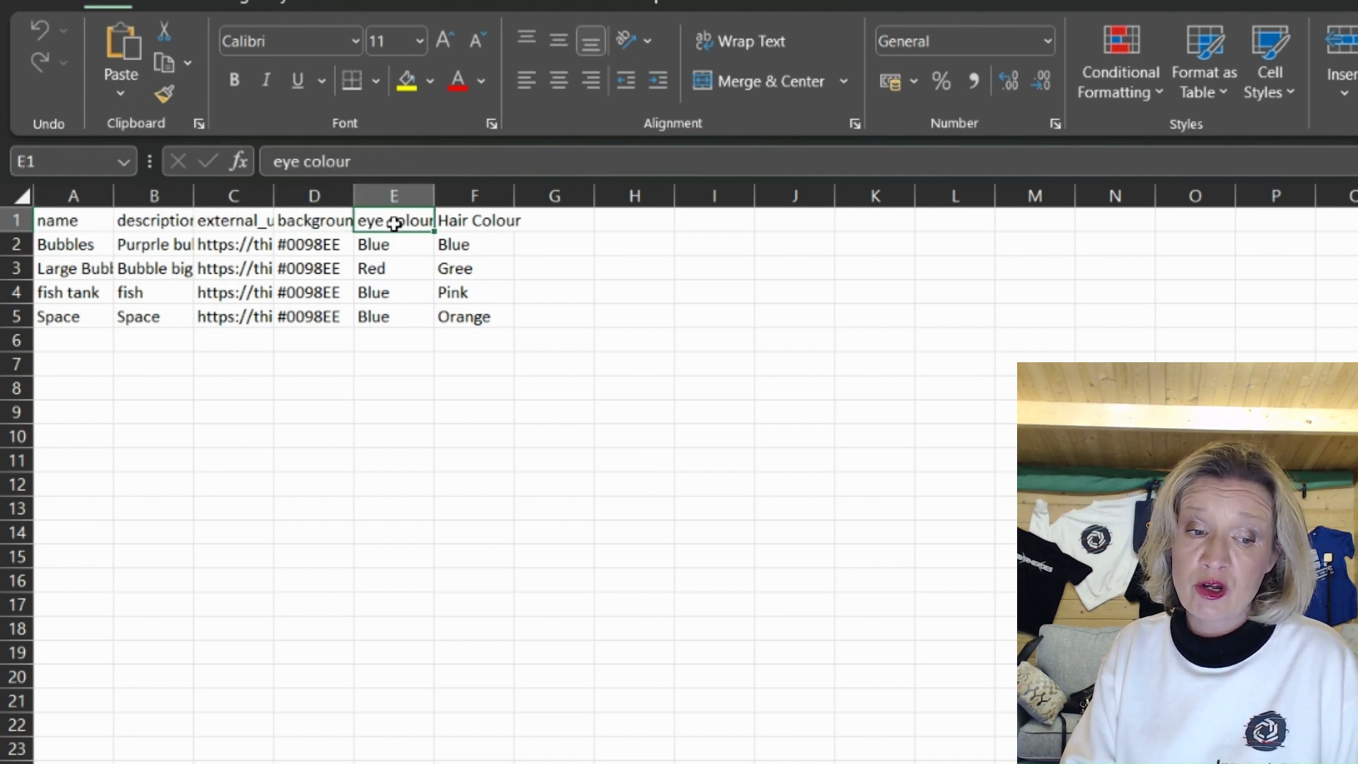
{"action": "left_click", "coordinate": [465, 216]}
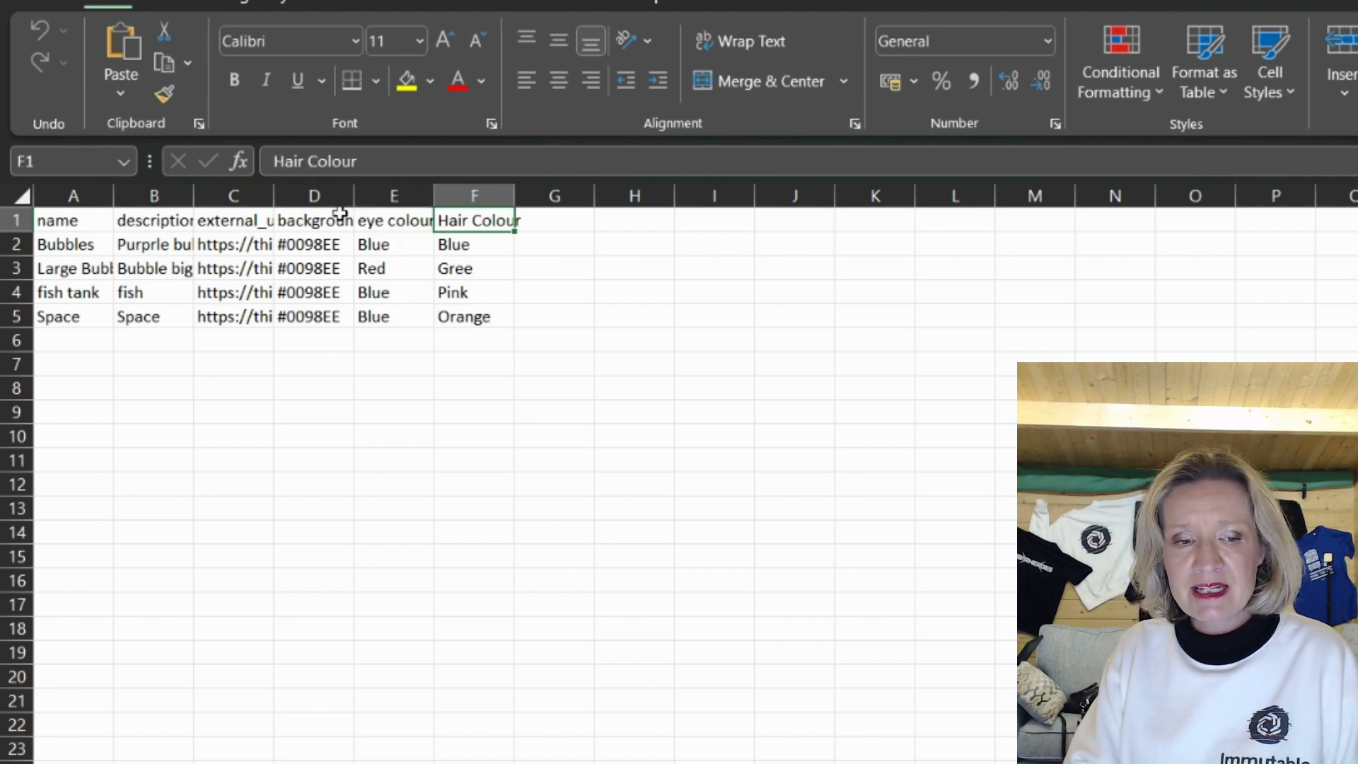
{"action": "left_click", "coordinate": [381, 195]}
{"action": "left_click", "coordinate": [488, 196]}
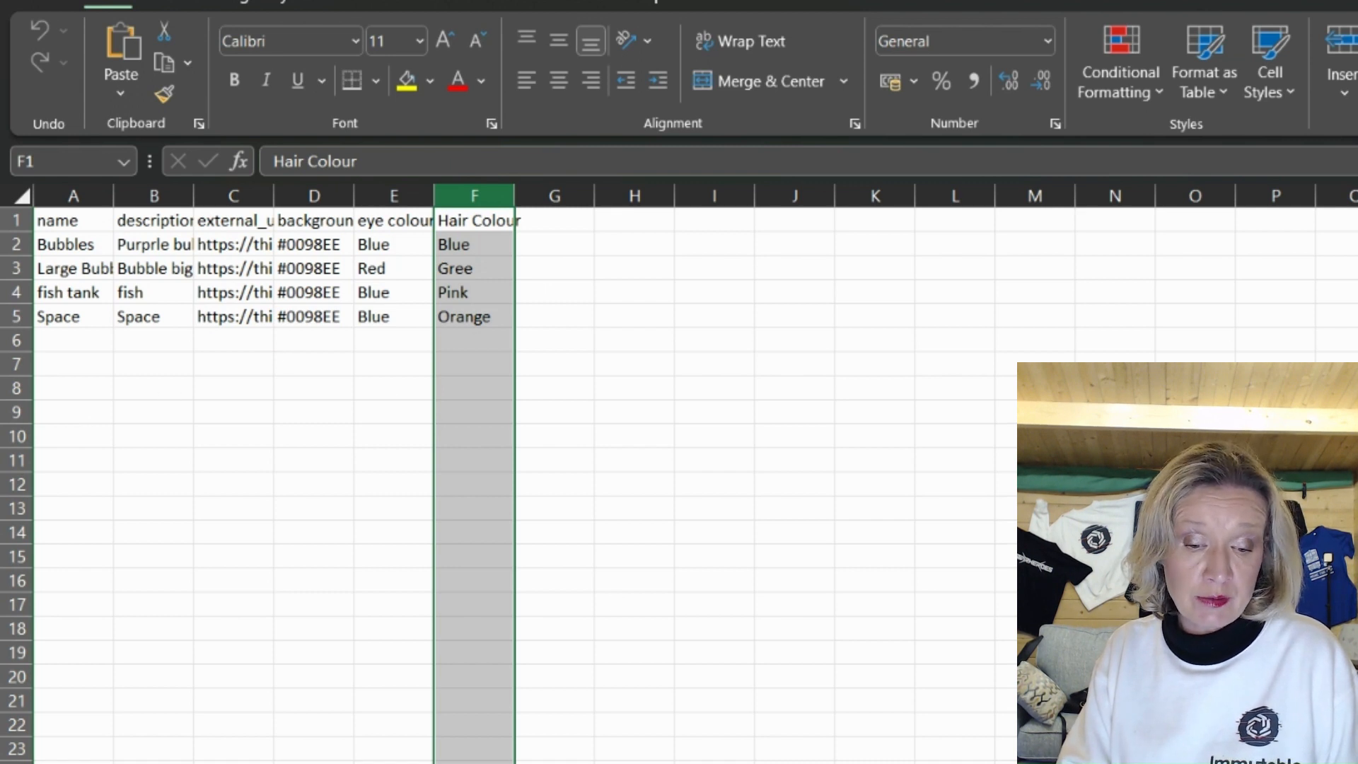
Step: Add the test 2 folder, with its numbered images and metadata CSV, to the NFT batch upload
{"action": "key", "text": "alt+Tab"}
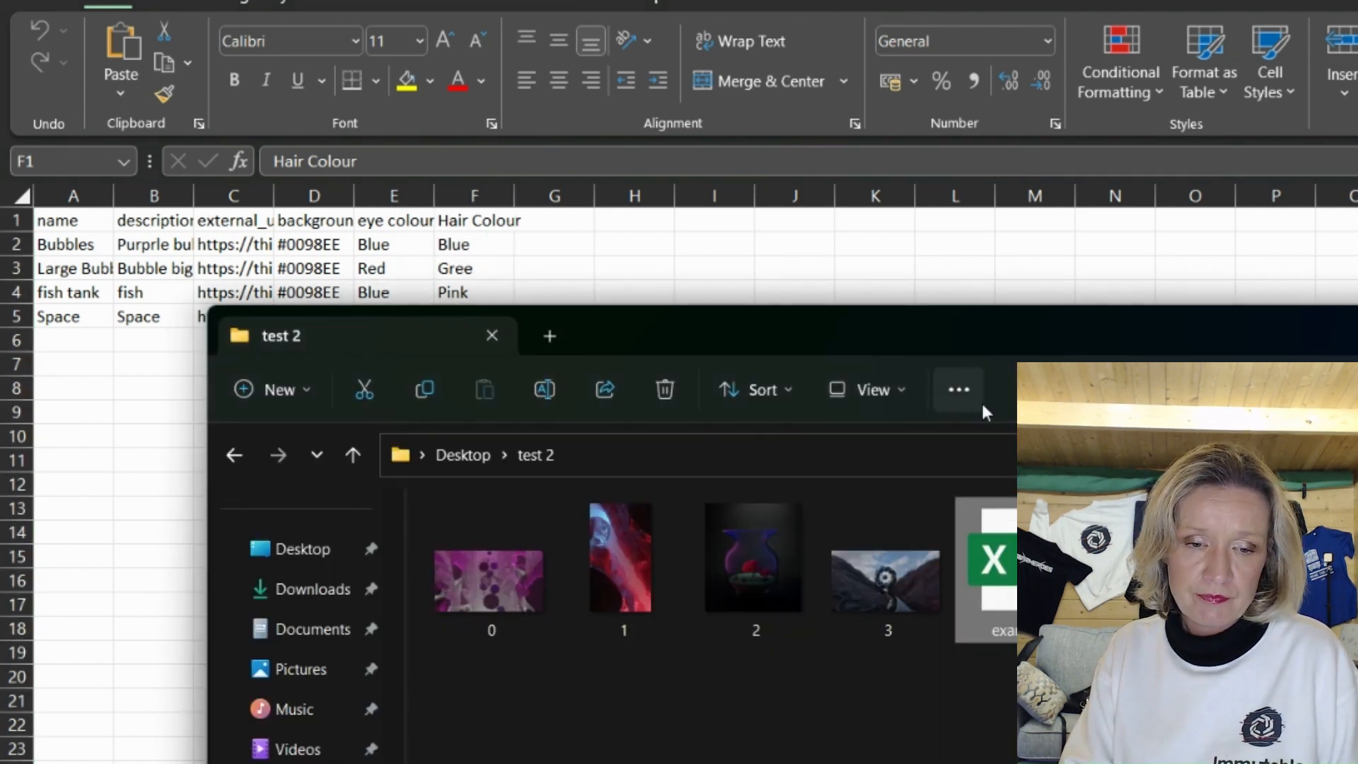
{"action": "key", "text": "super+Up"}
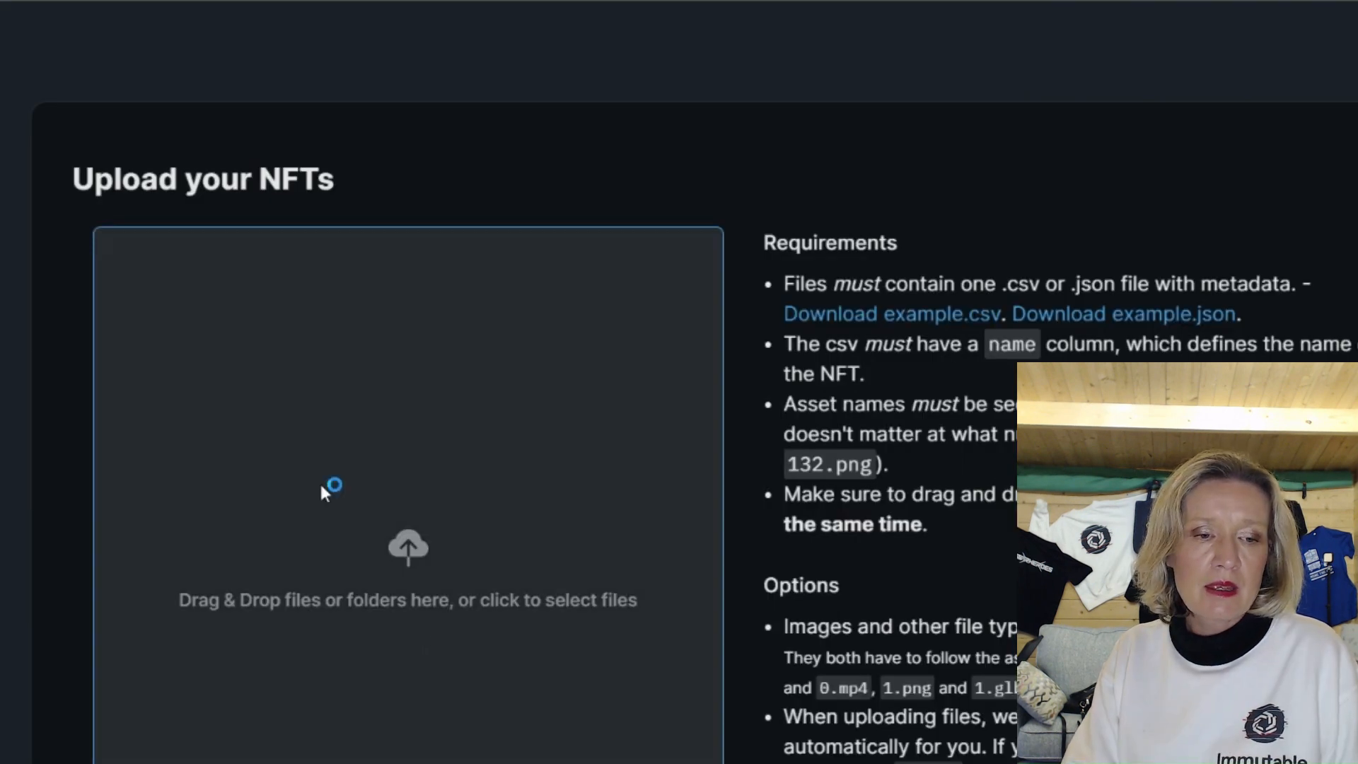
{"action": "left_click", "coordinate": [323, 483]}
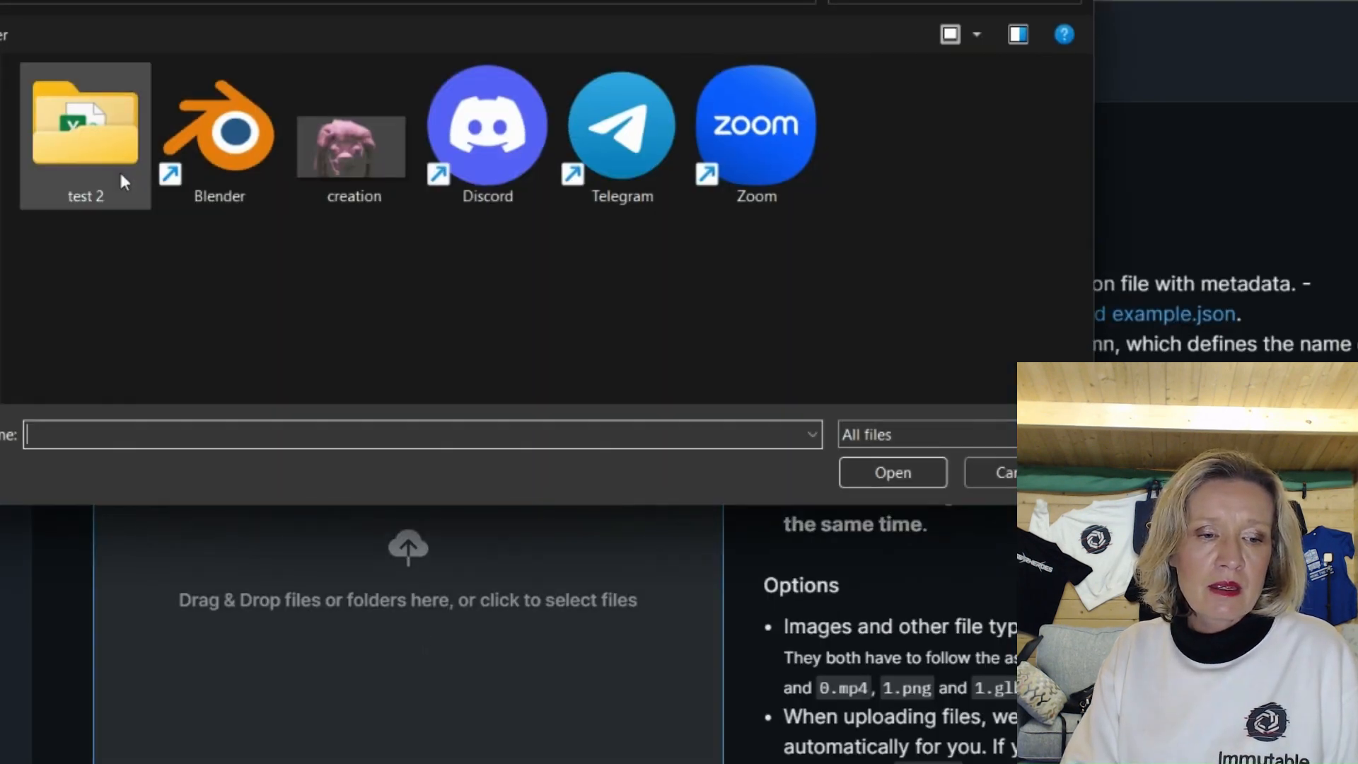
{"action": "left_click_drag", "start_coordinate": [122, 181], "coordinate": [383, 673]}
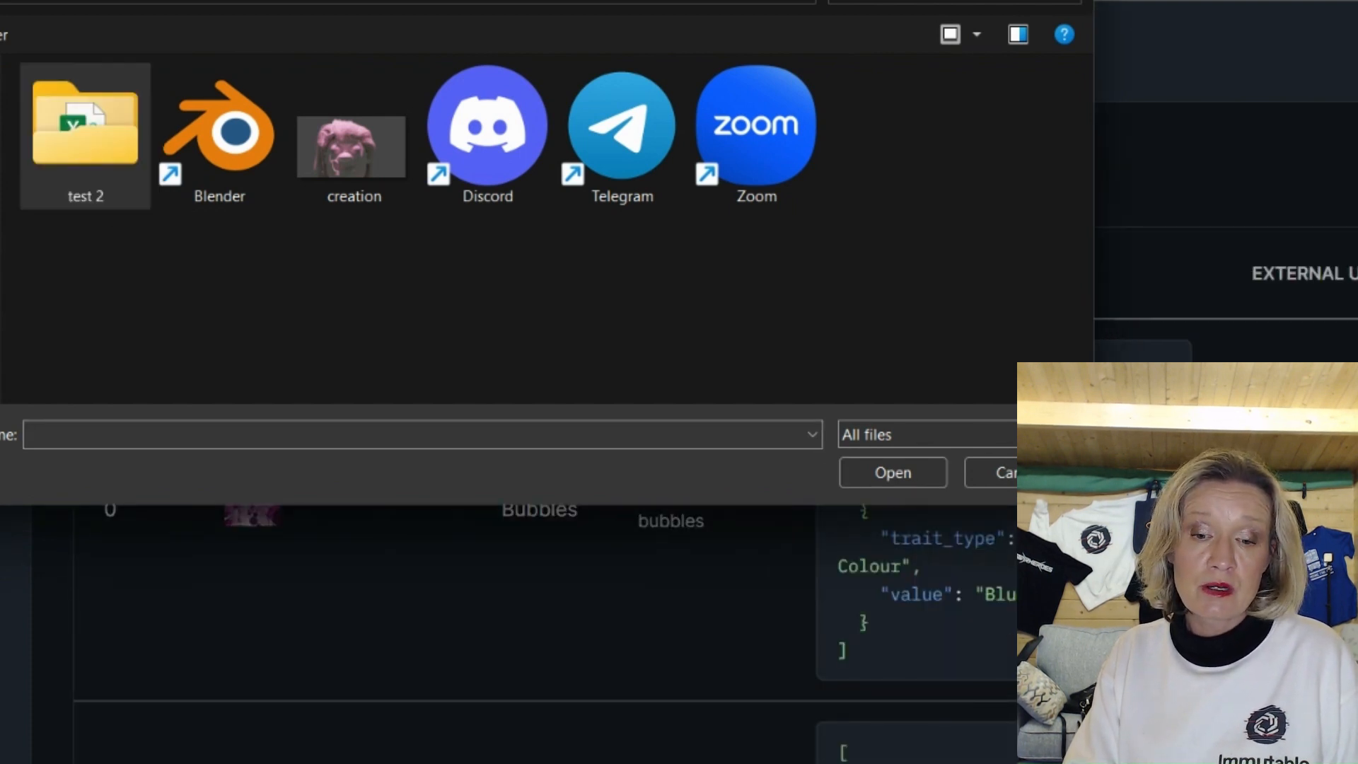
{"action": "key", "text": "Escape"}
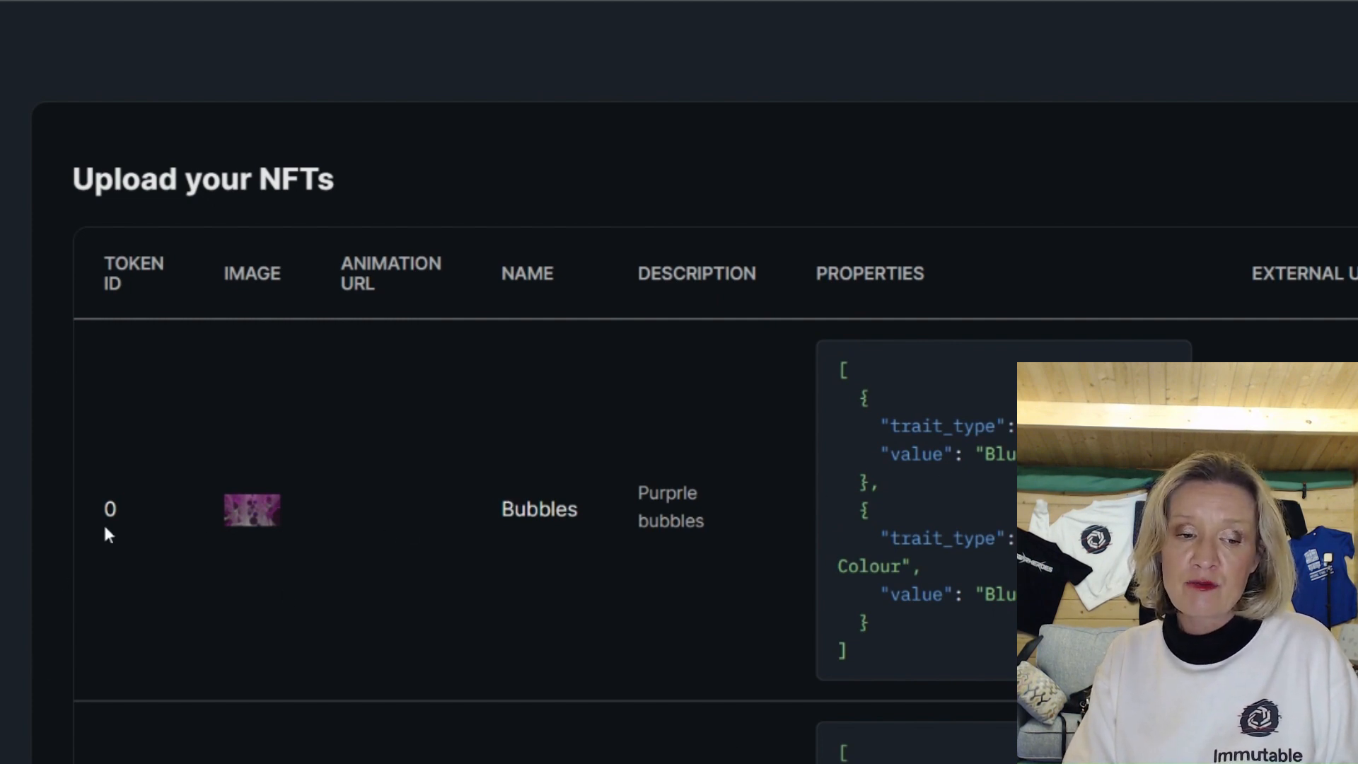
Step: Check the token IDs, images, names, descriptions and trait properties in the NFT upload preview
{"action": "scroll", "coordinate": [538, 382], "scroll_direction": "down", "scroll_amount": 10}
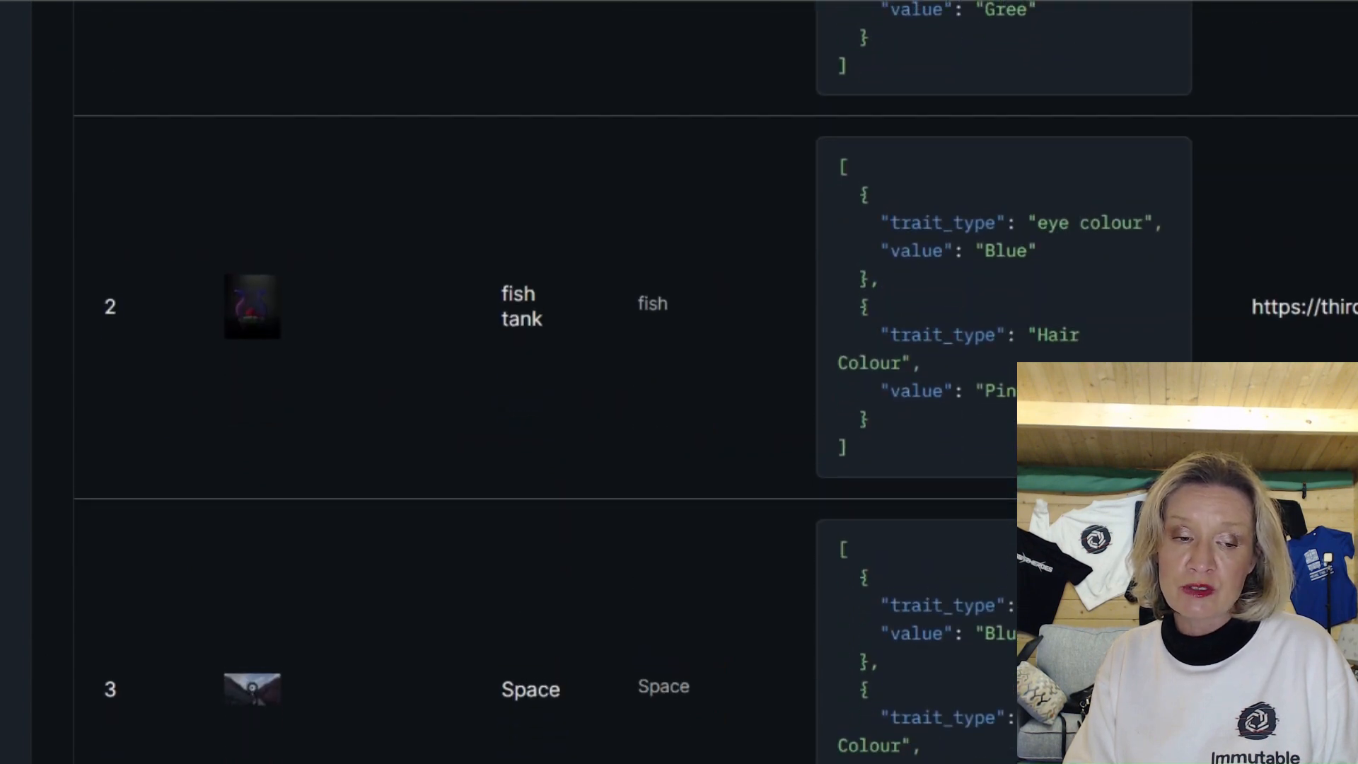
{"action": "scroll", "coordinate": [537, 382], "scroll_direction": "up", "scroll_amount": 8}
{"action": "scroll", "coordinate": [538, 382], "scroll_direction": "down", "scroll_amount": 6}
{"action": "scroll", "coordinate": [538, 382], "scroll_direction": "down", "scroll_amount": 4}
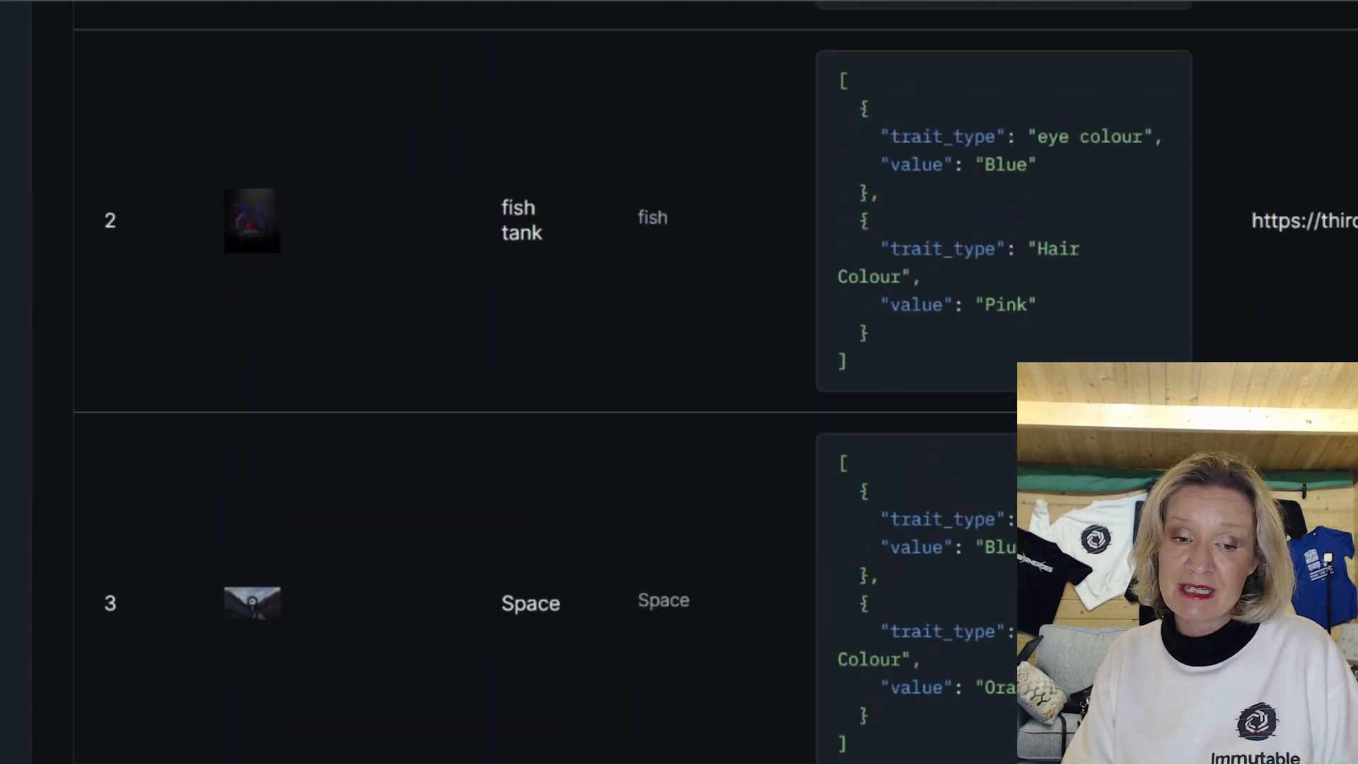
{"action": "scroll", "coordinate": [538, 382], "scroll_direction": "up", "scroll_amount": 1}
{"action": "scroll", "coordinate": [538, 382], "scroll_direction": "down", "scroll_amount": 1}
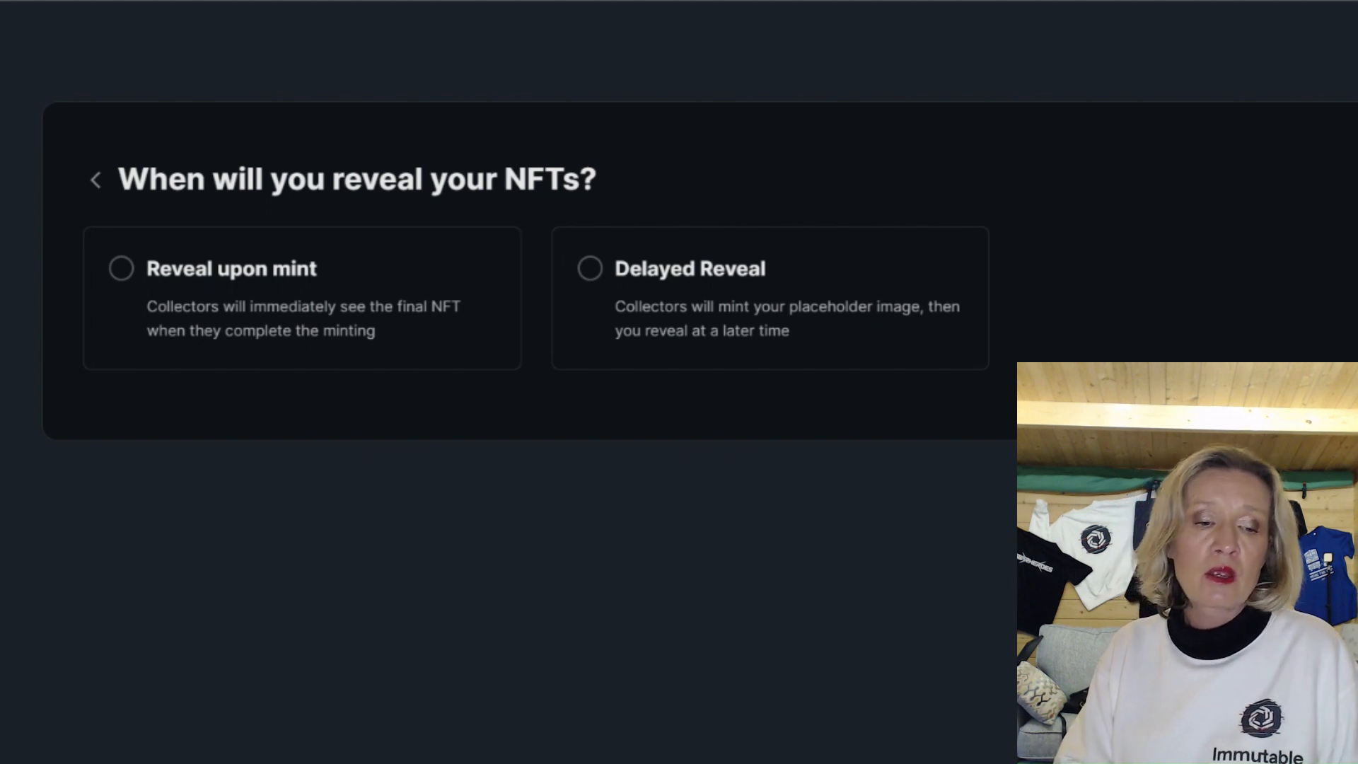
Step: Upload the 4 NFTs with Reveal upon mint and approve the Lazy Mint transaction in MetaMask
{"action": "left_click", "coordinate": [224, 278]}
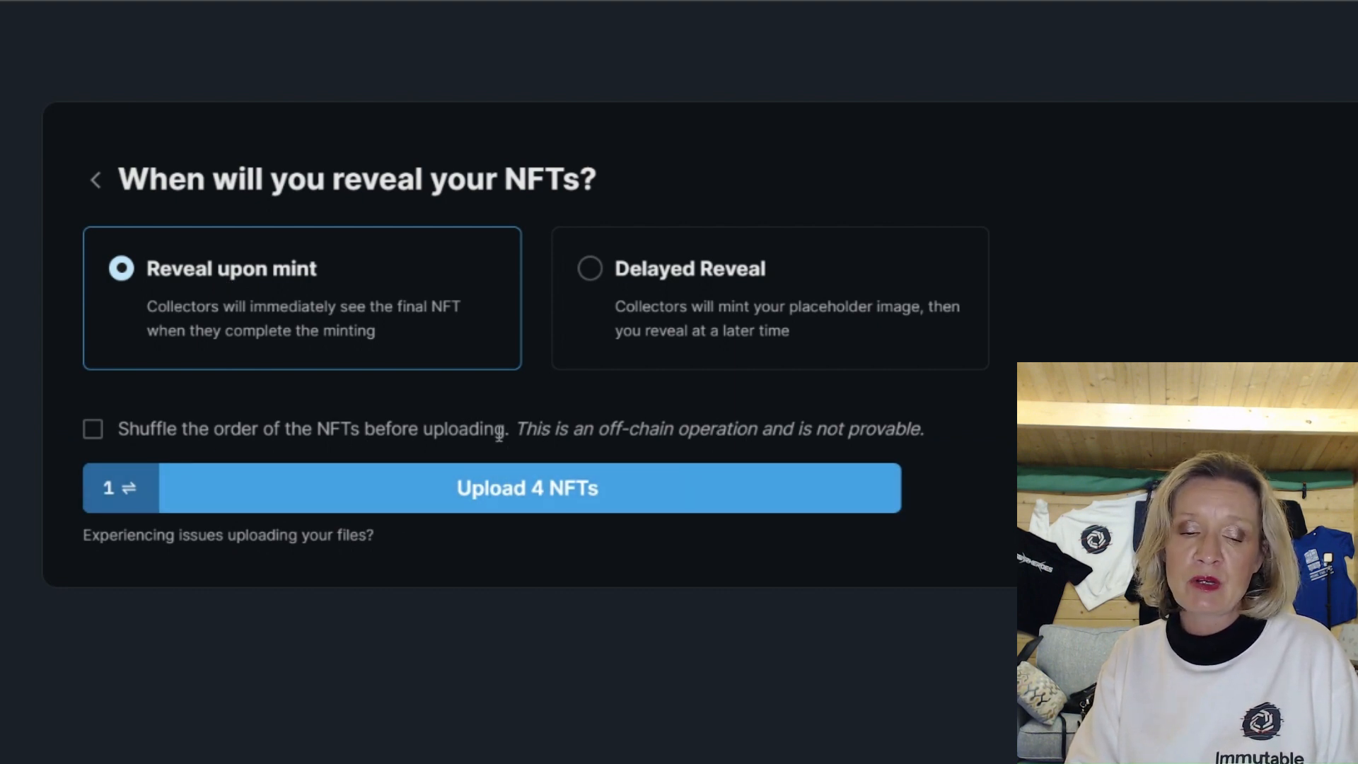
{"action": "left_click", "coordinate": [453, 488]}
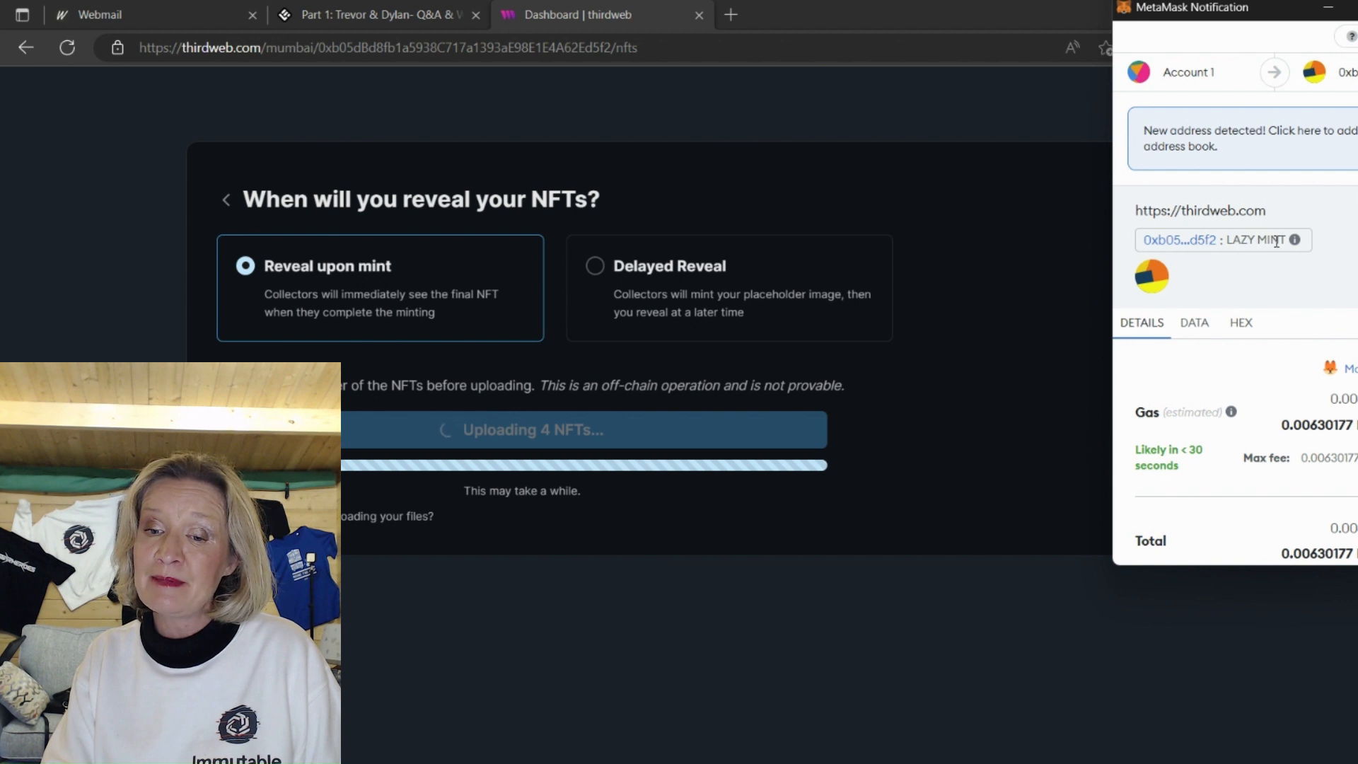
{"action": "mouse_move", "coordinate": [1294, 240]}
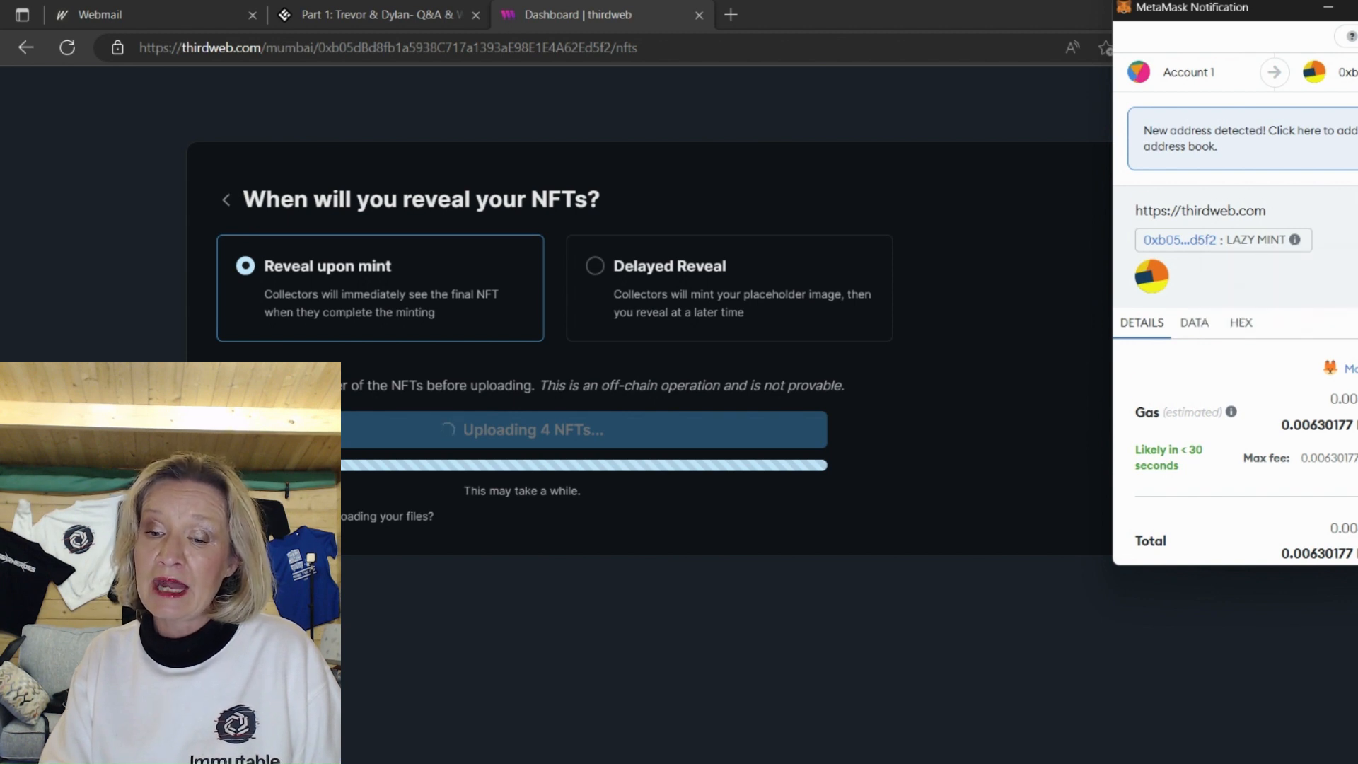
{"action": "scroll", "coordinate": [1330, 354], "scroll_direction": "down", "scroll_amount": 2}
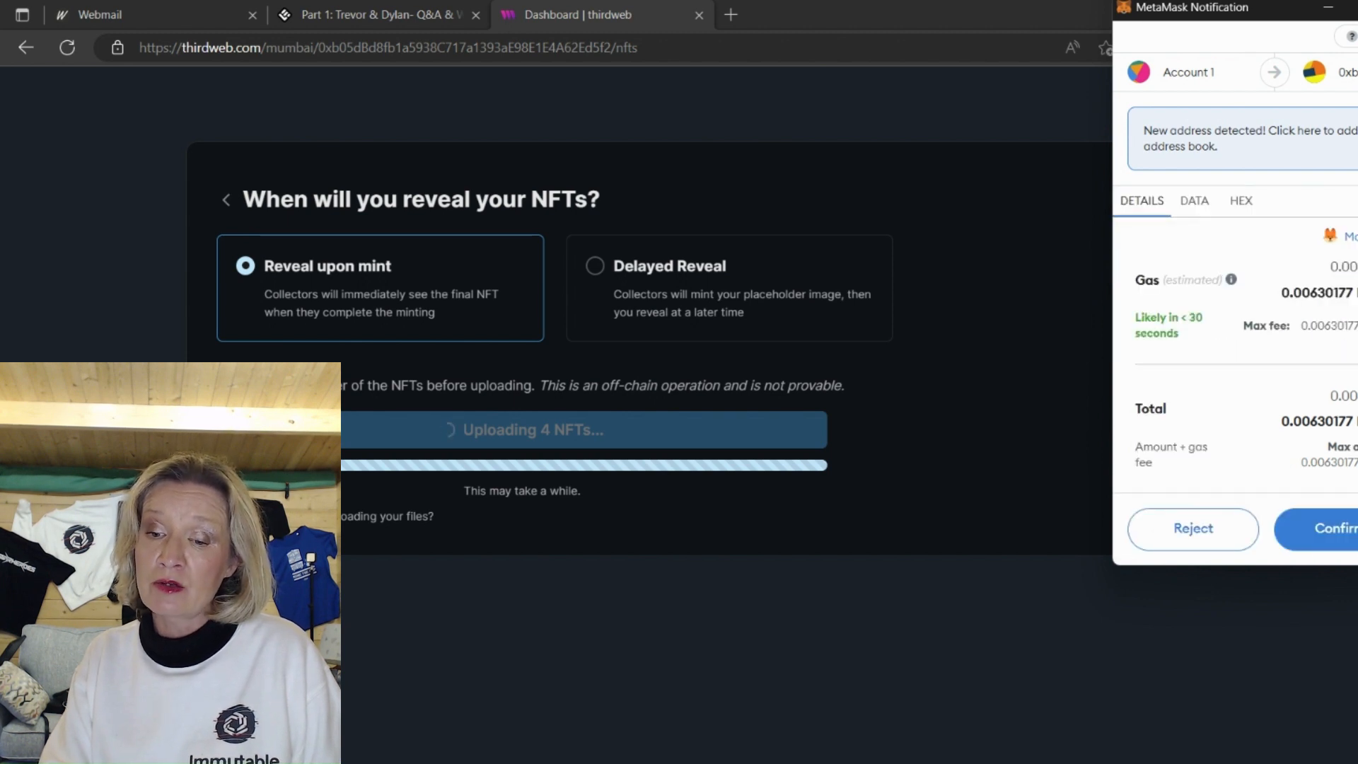
{"action": "left_click", "coordinate": [1332, 529]}
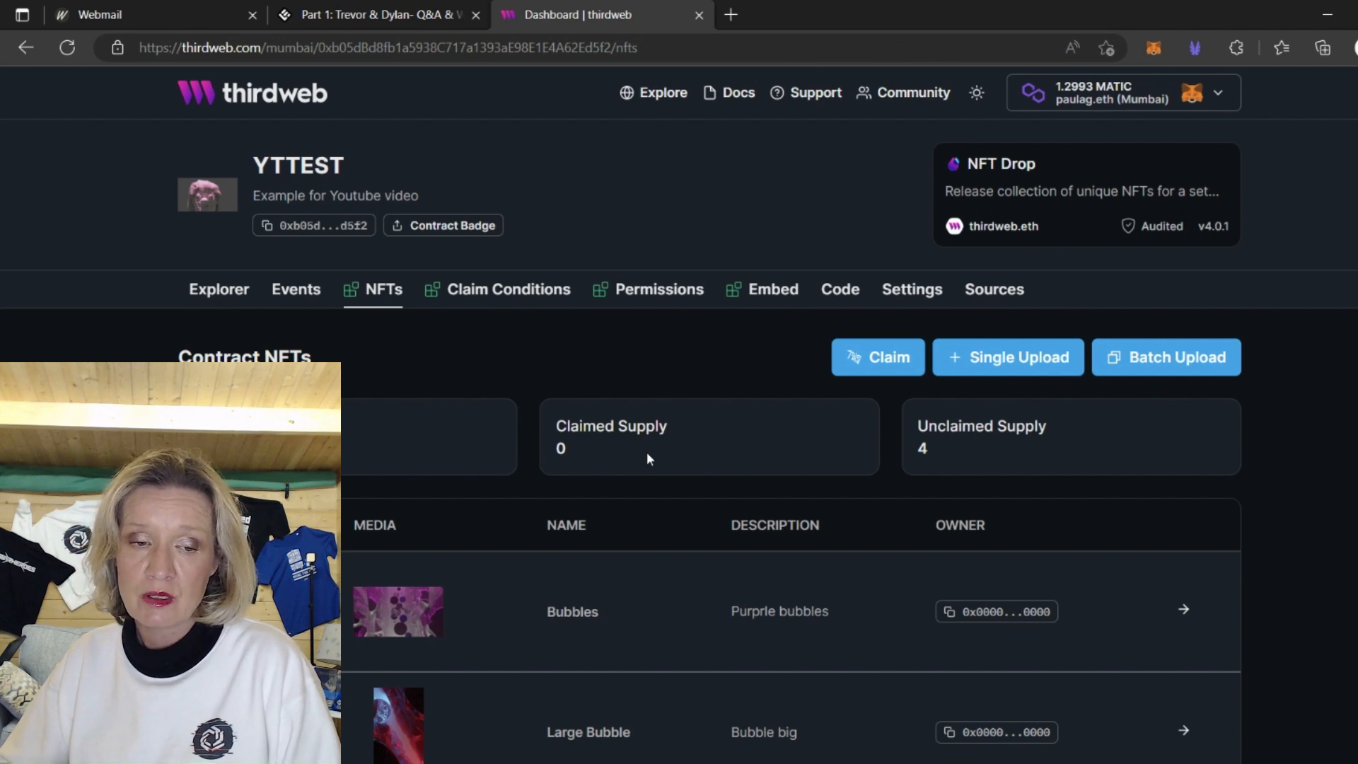
Step: Add an initial claim phase to the contract's claim conditions, keeping its default name and start time
{"action": "left_click", "coordinate": [496, 305]}
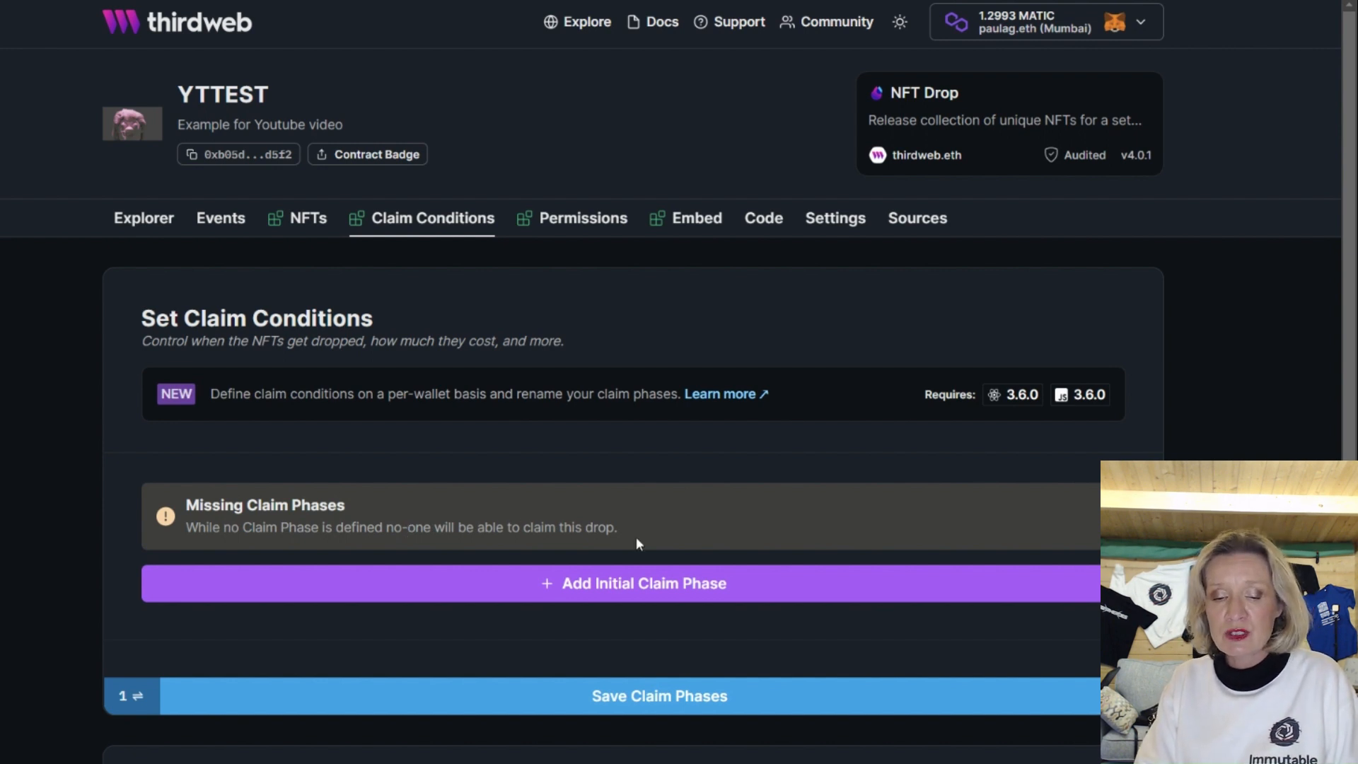
{"action": "left_click", "coordinate": [619, 587]}
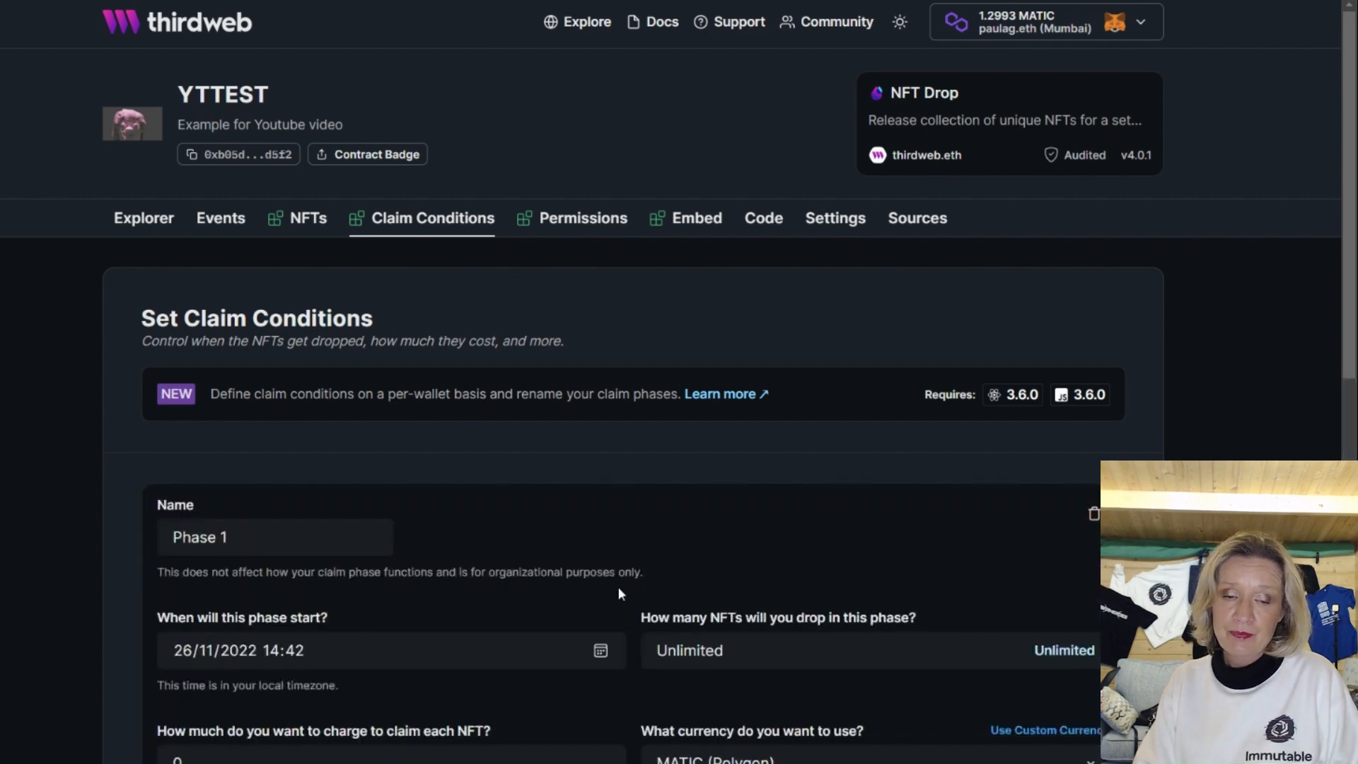
{"action": "scroll", "coordinate": [1331, 308], "scroll_direction": "down", "scroll_amount": 5}
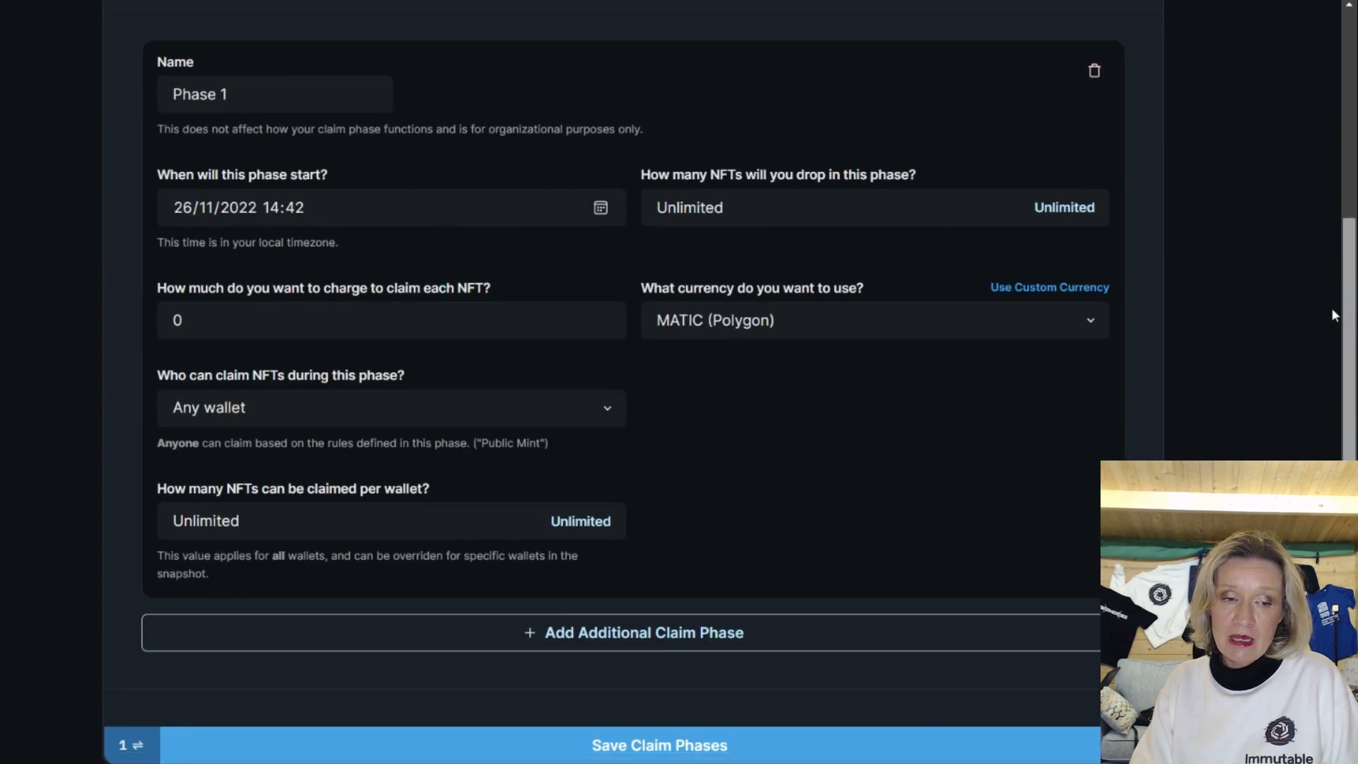
{"action": "left_click", "coordinate": [245, 107]}
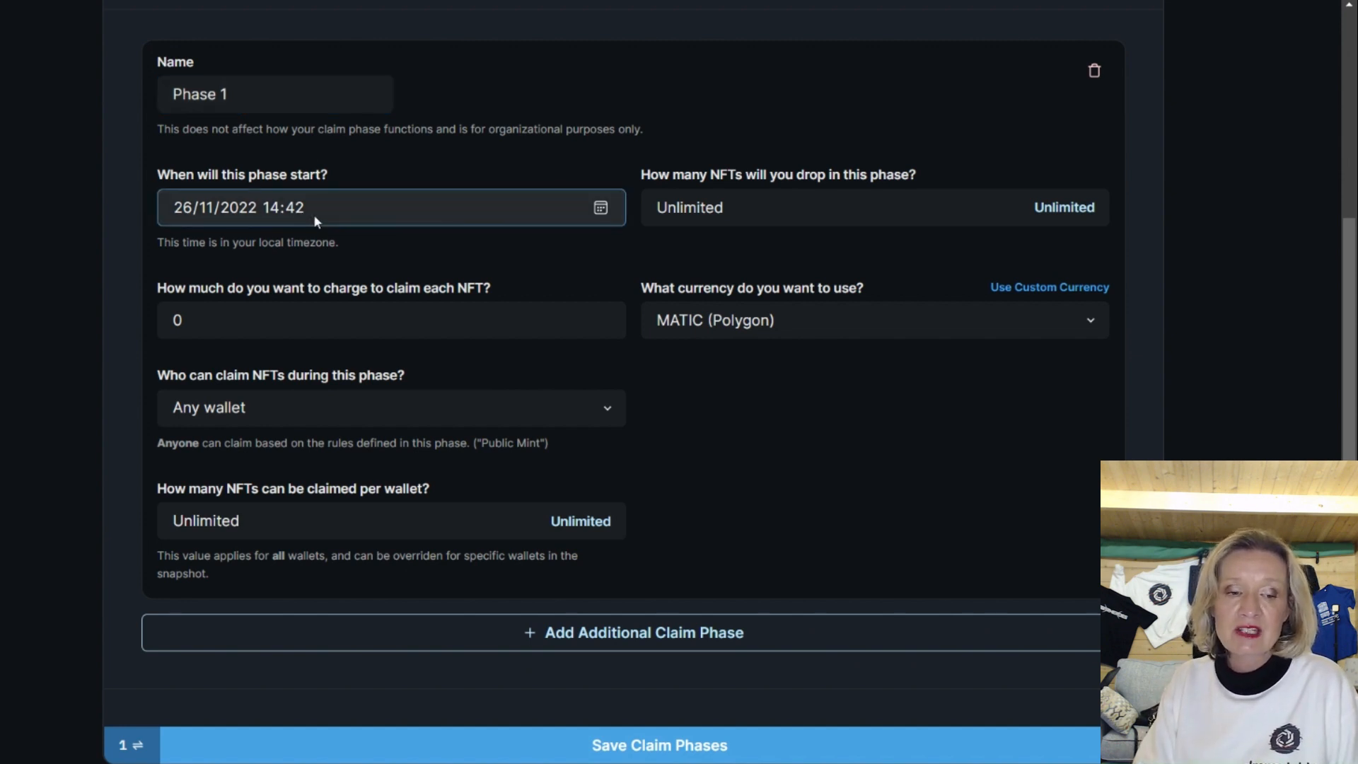
{"action": "left_click", "coordinate": [370, 210]}
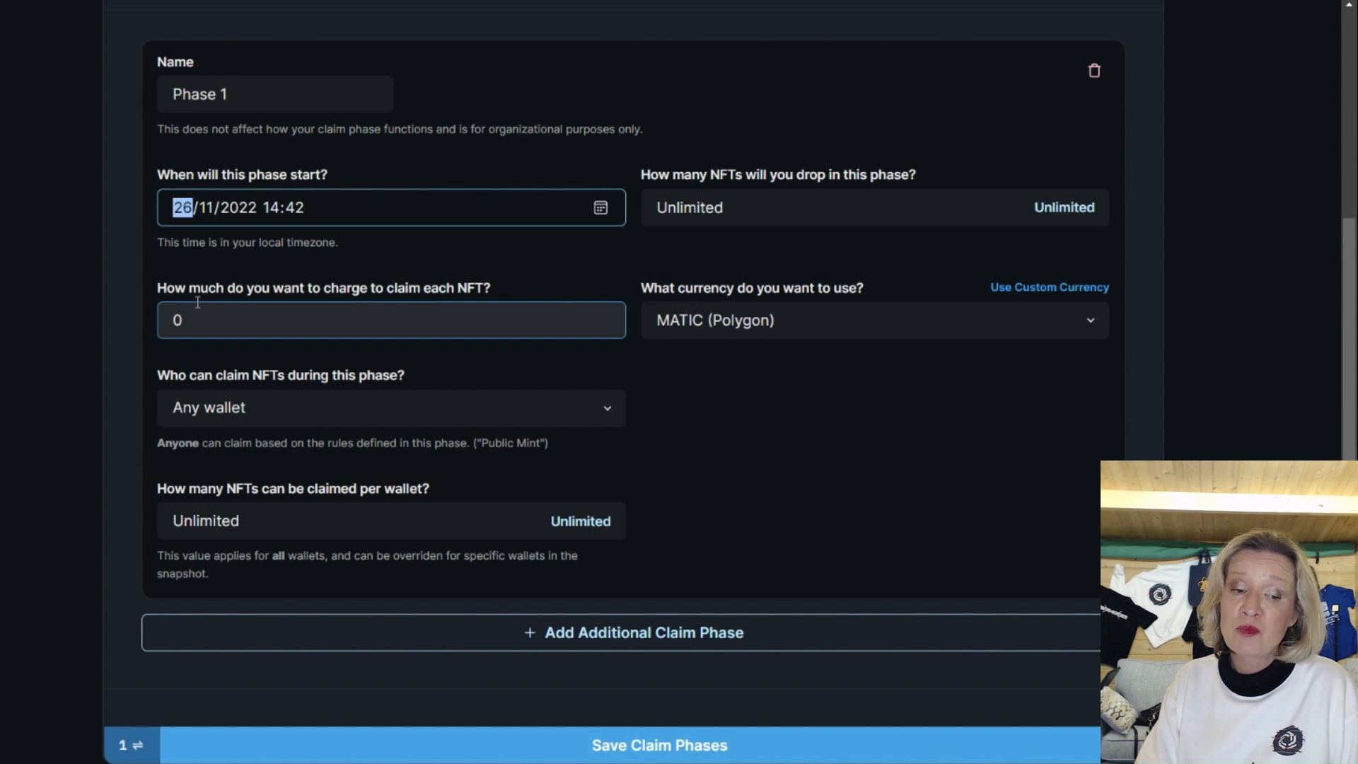
Step: Set the claim price of each NFT to 5 in the MATIC (Polygon) currency
{"action": "double_click", "coordinate": [176, 320]}
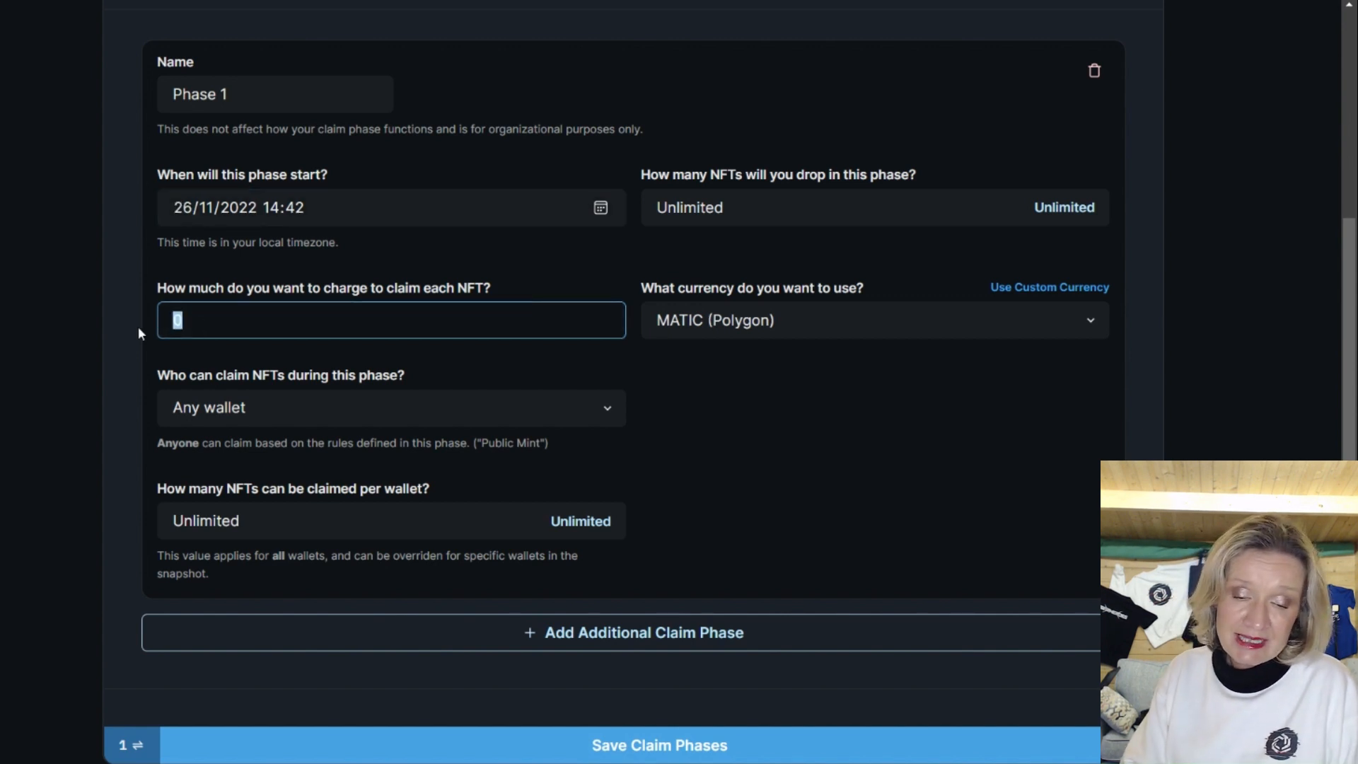
{"action": "left_click", "coordinate": [790, 320]}
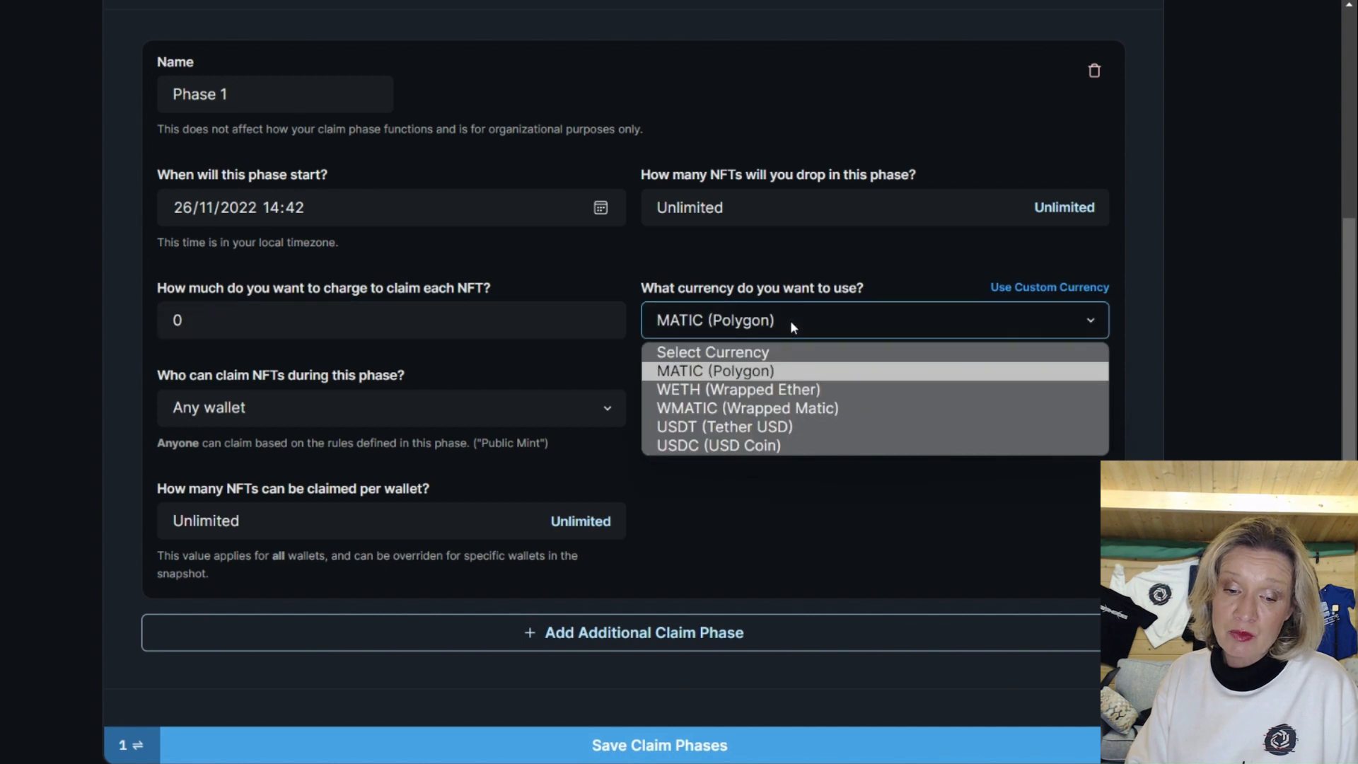
{"action": "left_click", "coordinate": [739, 370]}
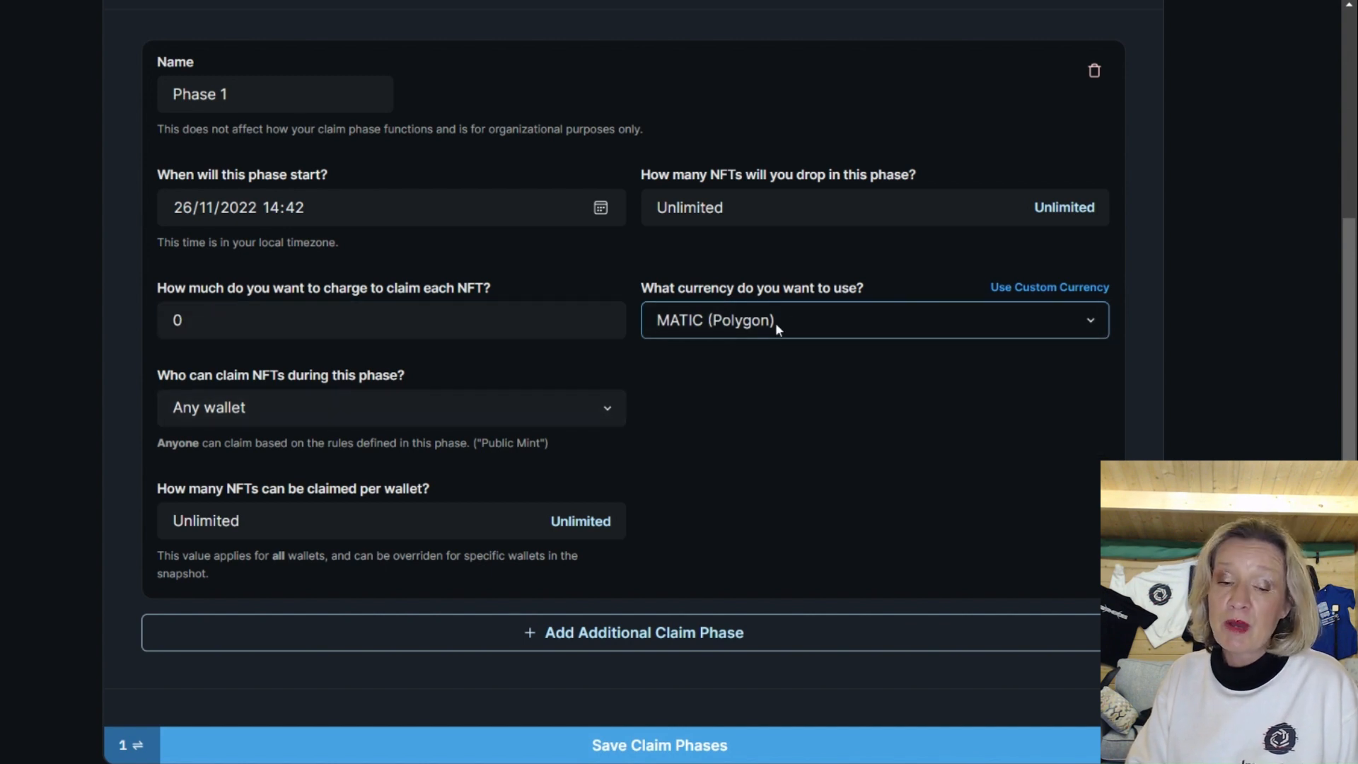
{"action": "left_click", "coordinate": [713, 324]}
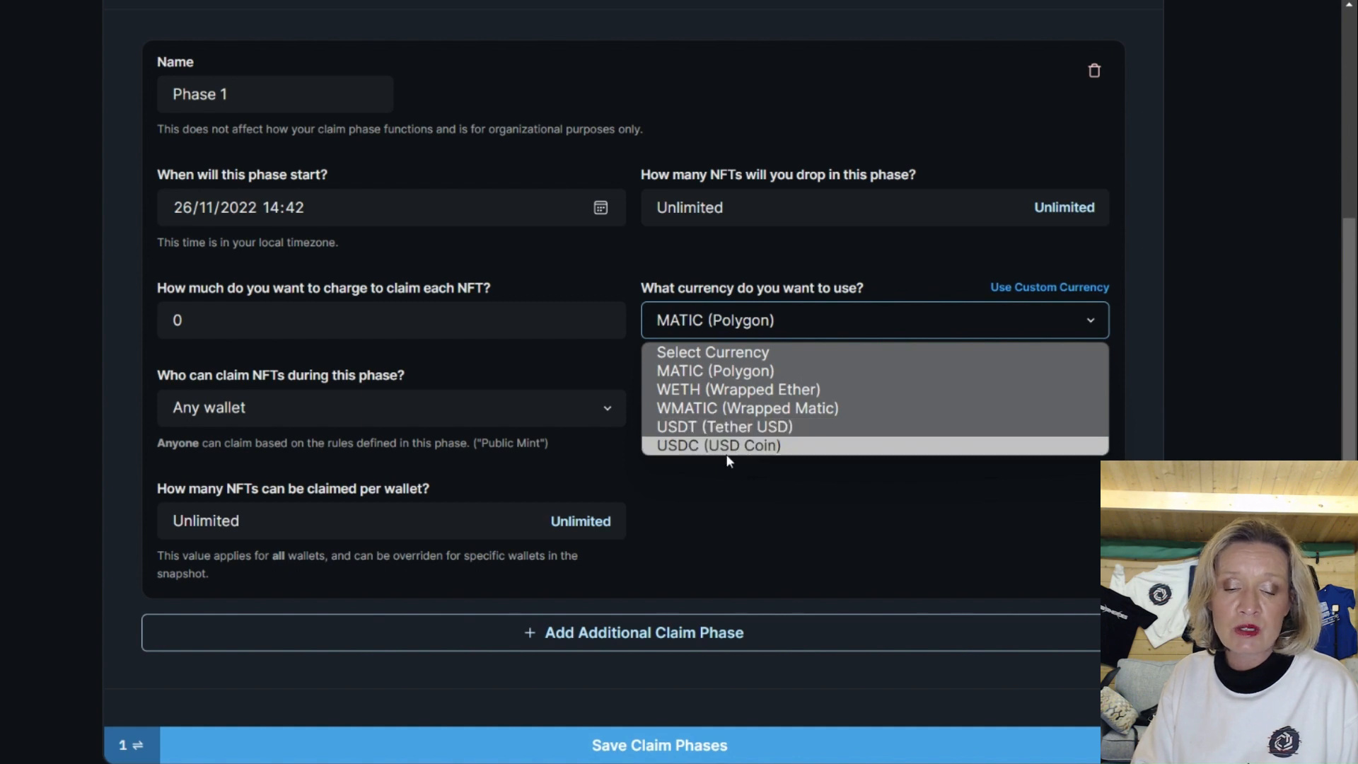
{"action": "left_click", "coordinate": [684, 369]}
{"action": "left_click_drag", "start_coordinate": [202, 324], "coordinate": [66, 316]}
{"action": "type", "text": "5"}
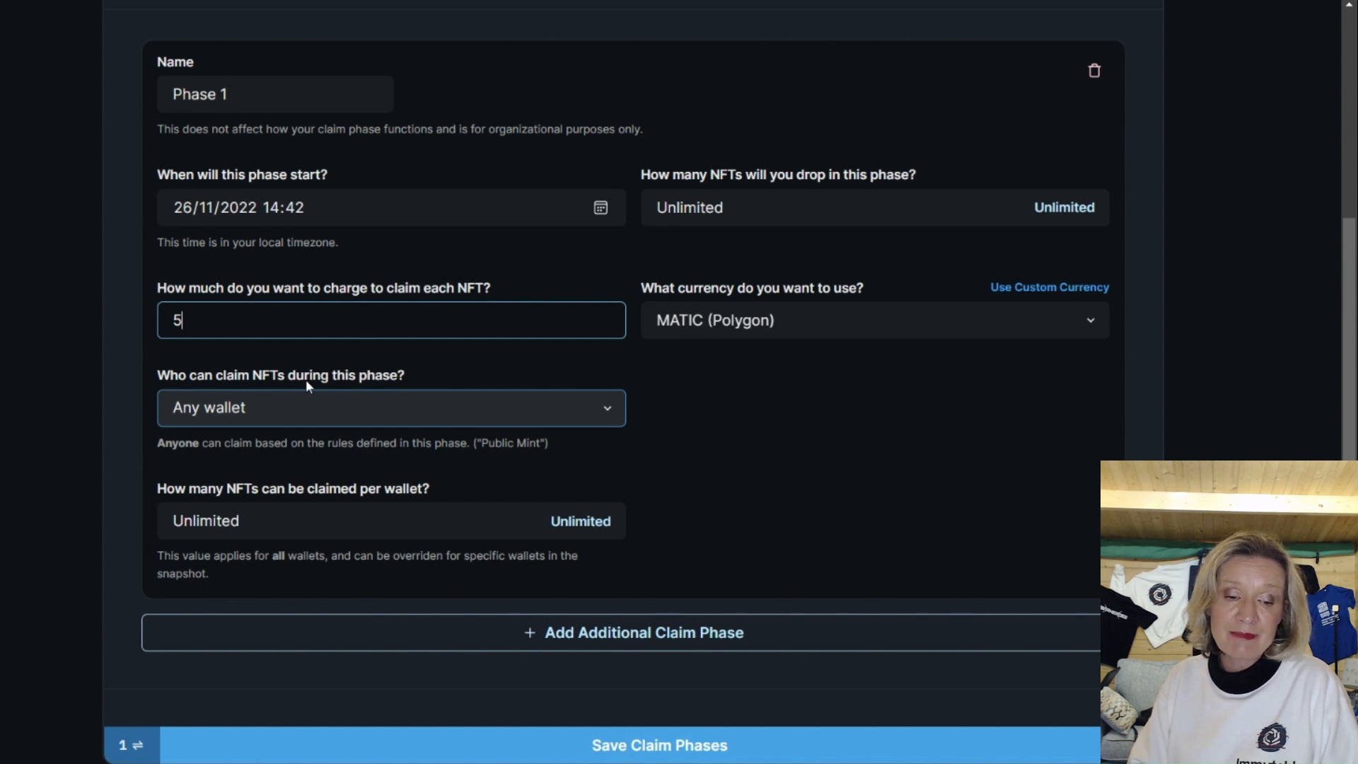
Step: Try restricting the claim phase to Only specific wallets, close the snapshot upload, and set it back to Any wallet
{"action": "left_click", "coordinate": [215, 415]}
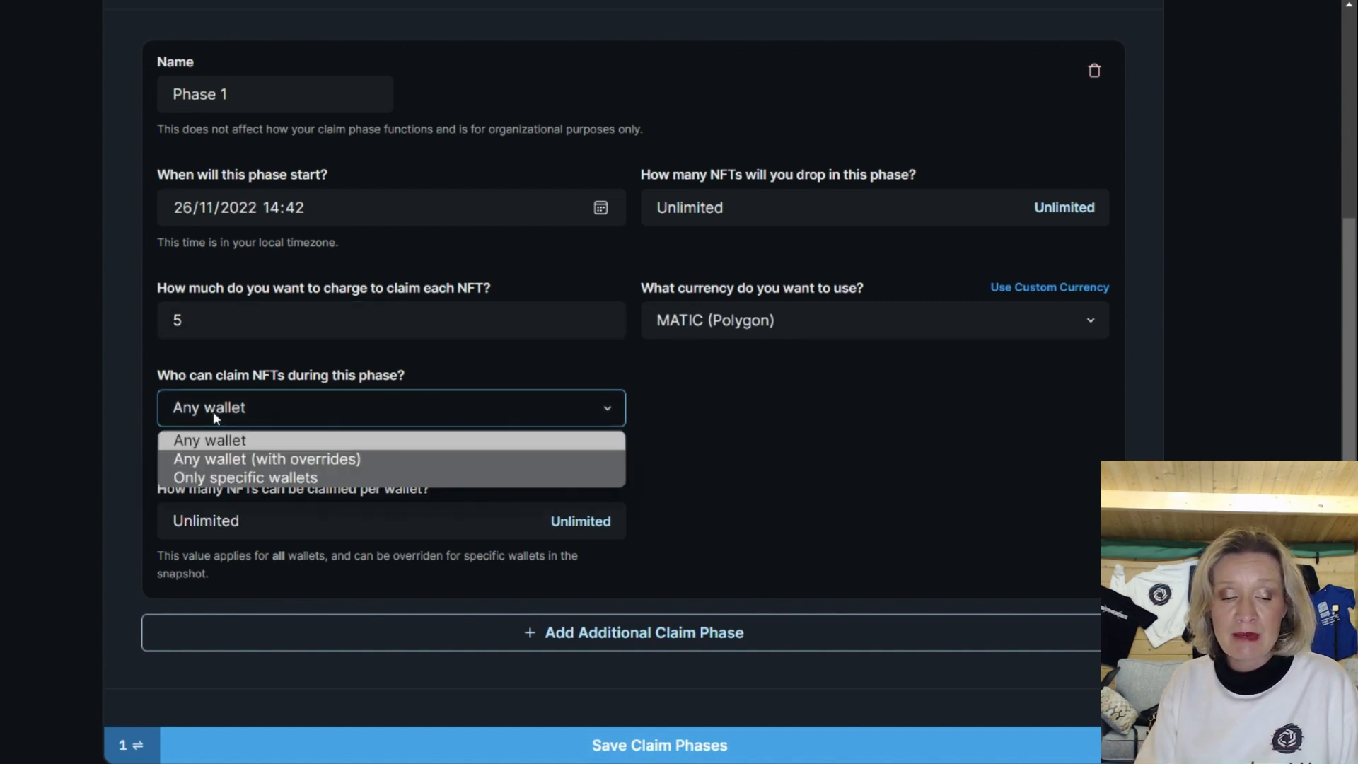
{"action": "left_click", "coordinate": [227, 484]}
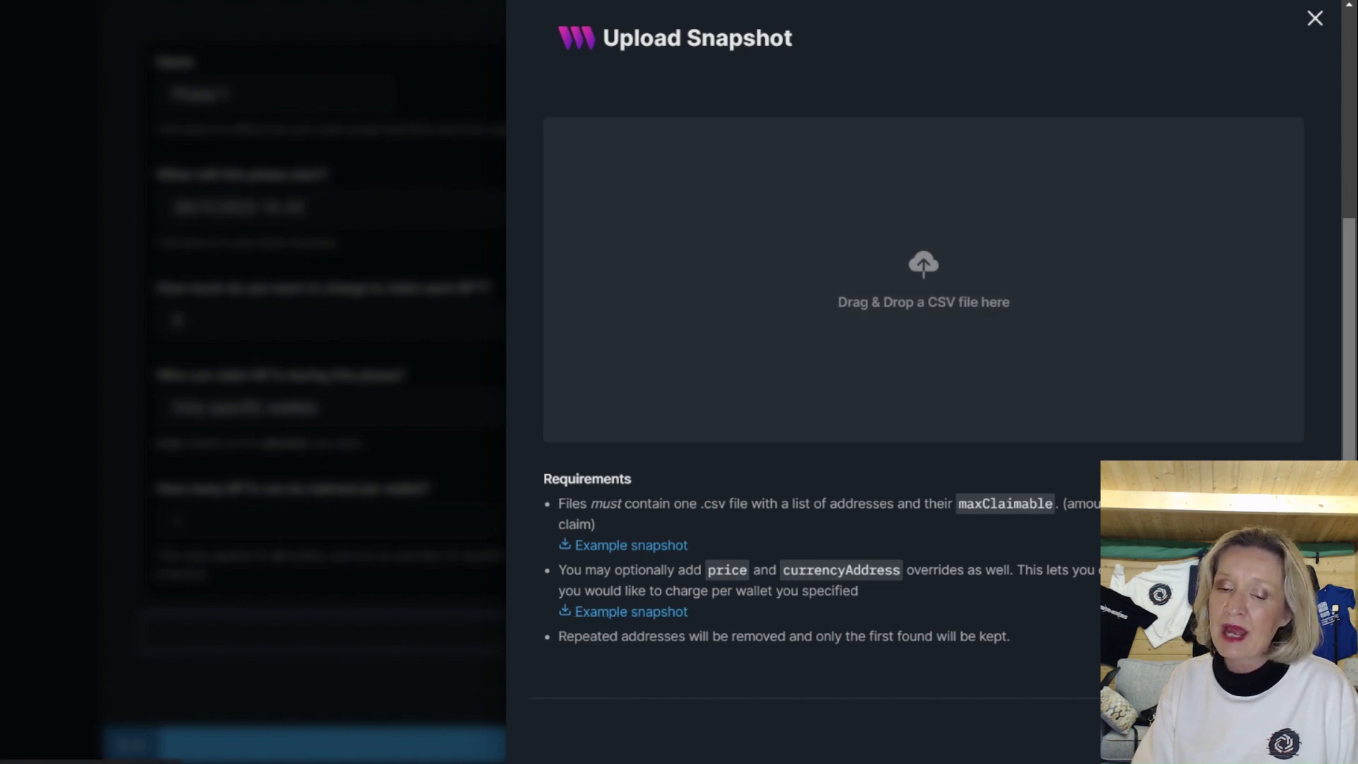
{"action": "left_click", "coordinate": [1314, 17]}
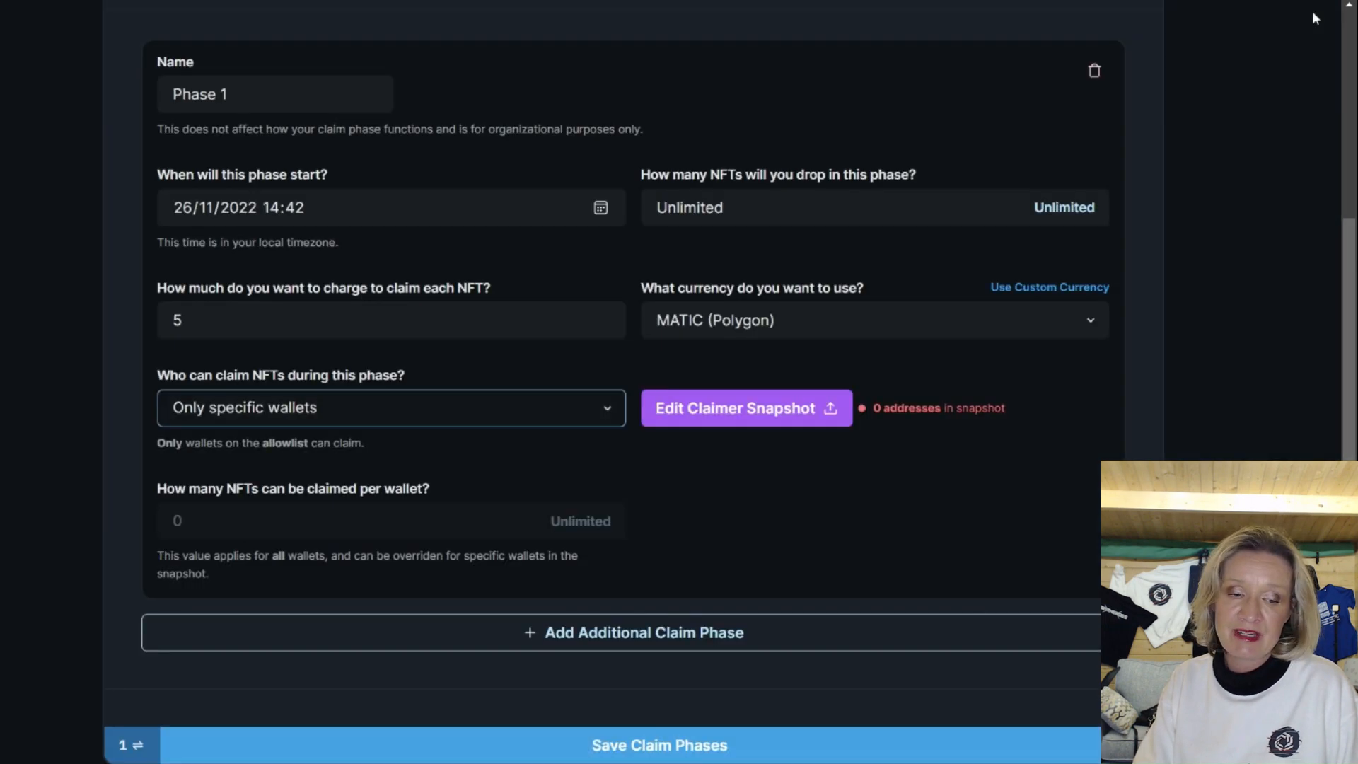
{"action": "left_click", "coordinate": [594, 409]}
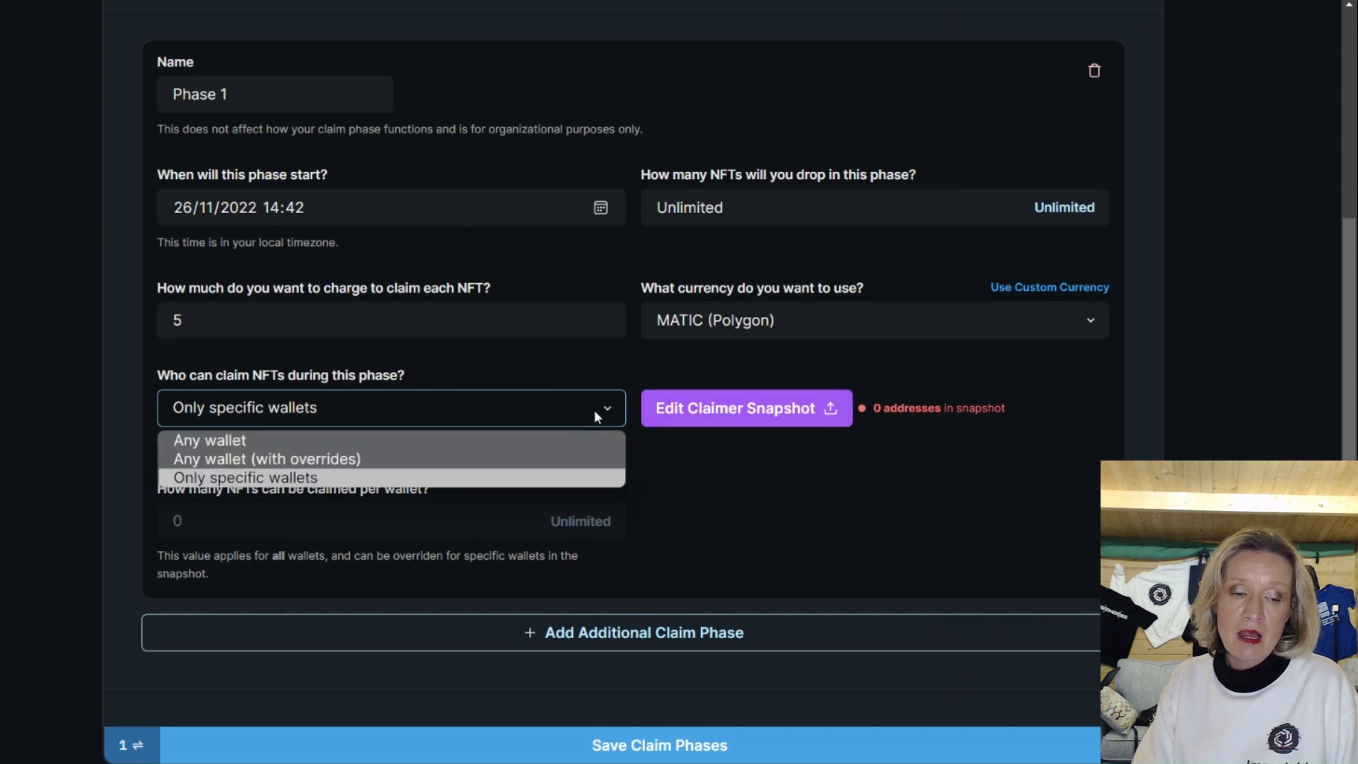
{"action": "left_click", "coordinate": [225, 437]}
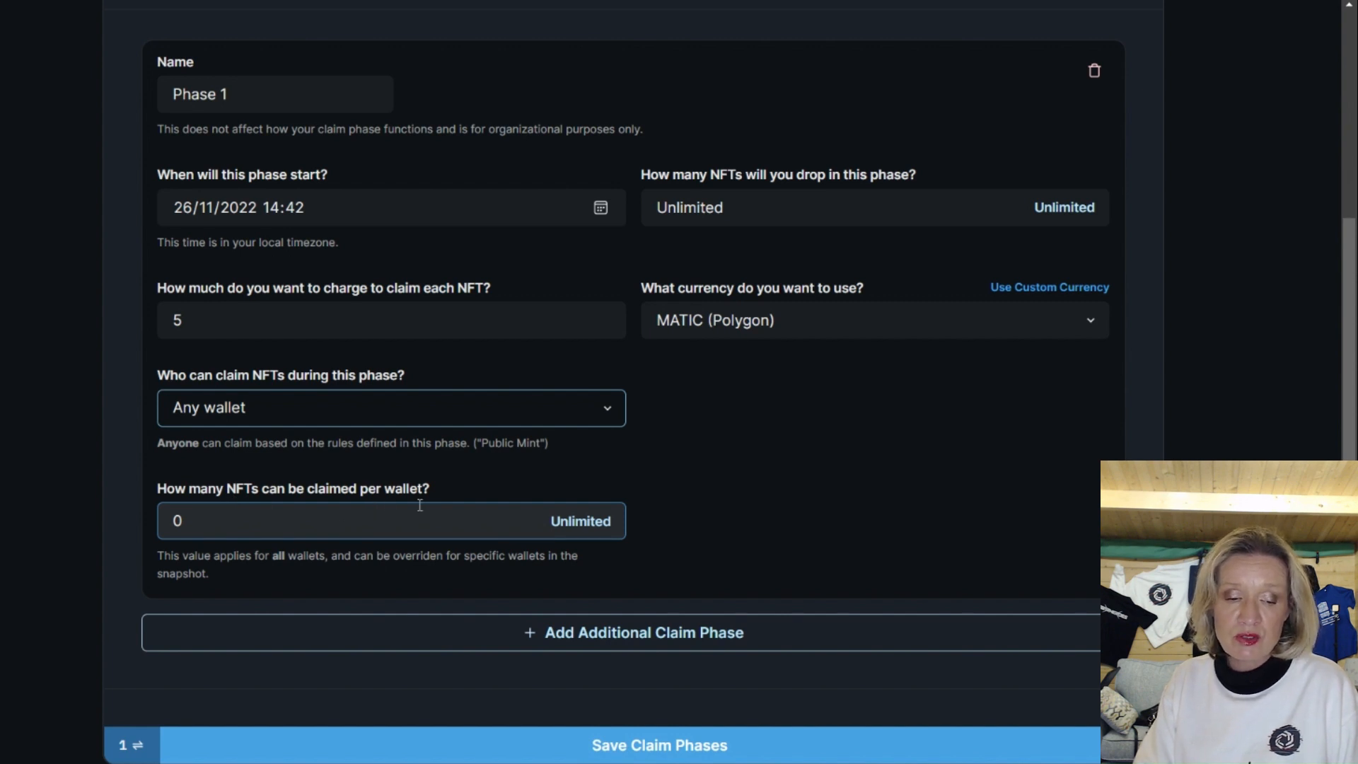
Step: Set the number of NFTs that can be claimed per wallet to 1
{"action": "left_click_drag", "start_coordinate": [205, 515], "coordinate": [113, 520]}
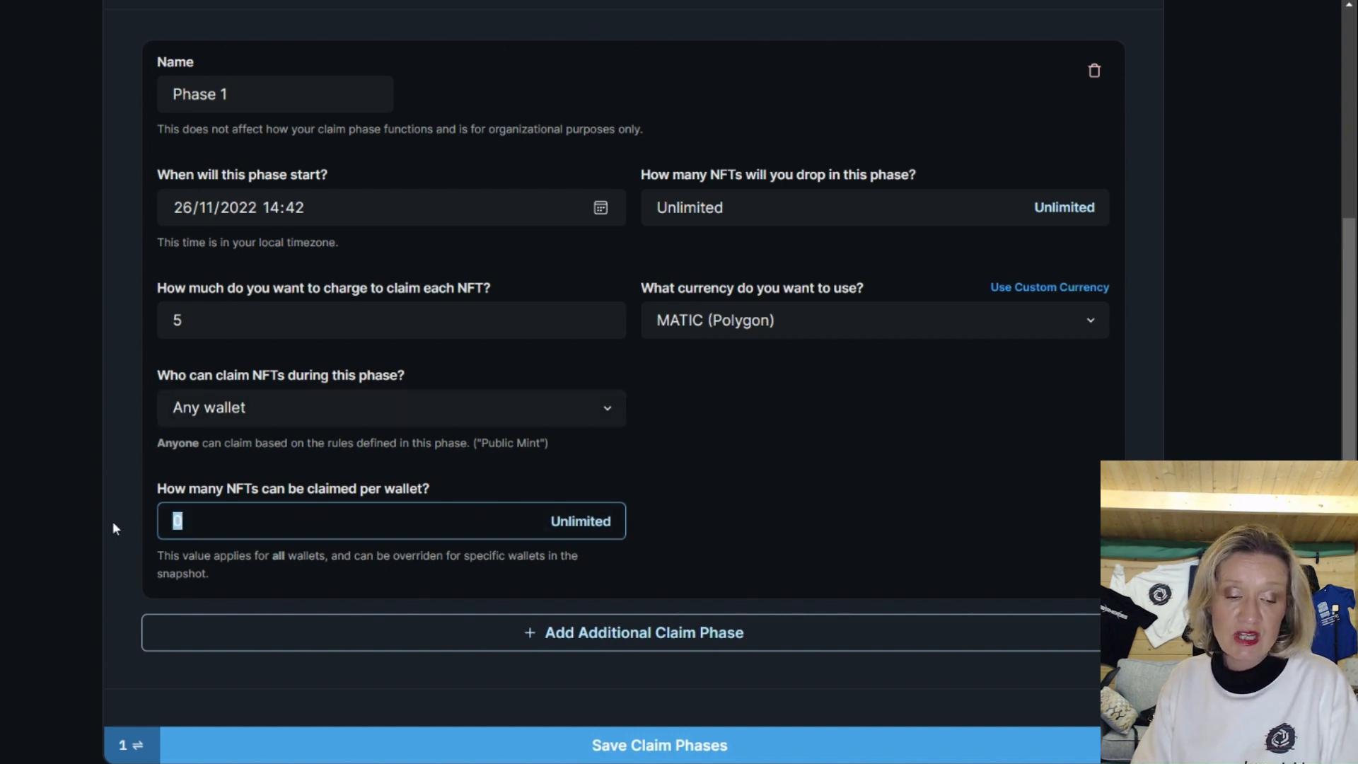
{"action": "type", "text": "1"}
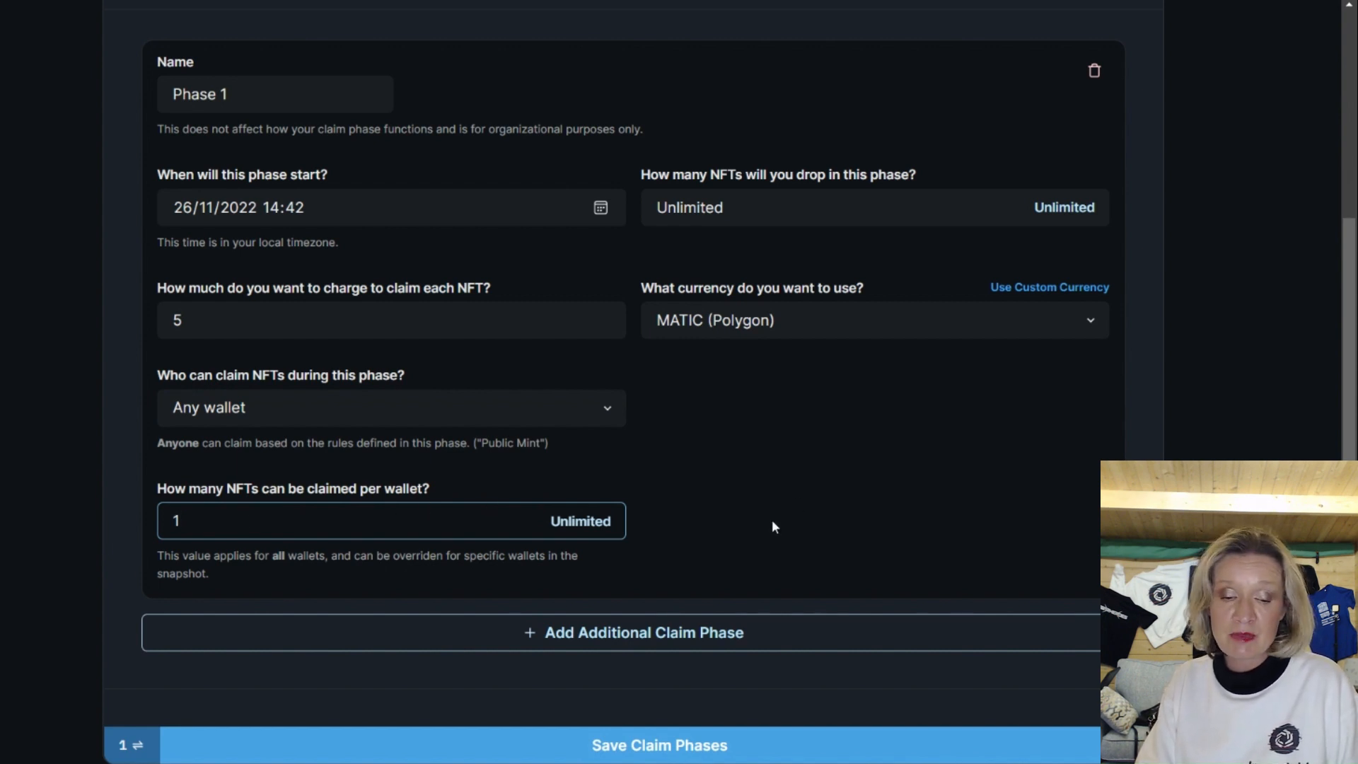
Step: Save the contract's claim phases and confirm the resulting transaction in MetaMask
{"action": "key", "text": "Tab"}
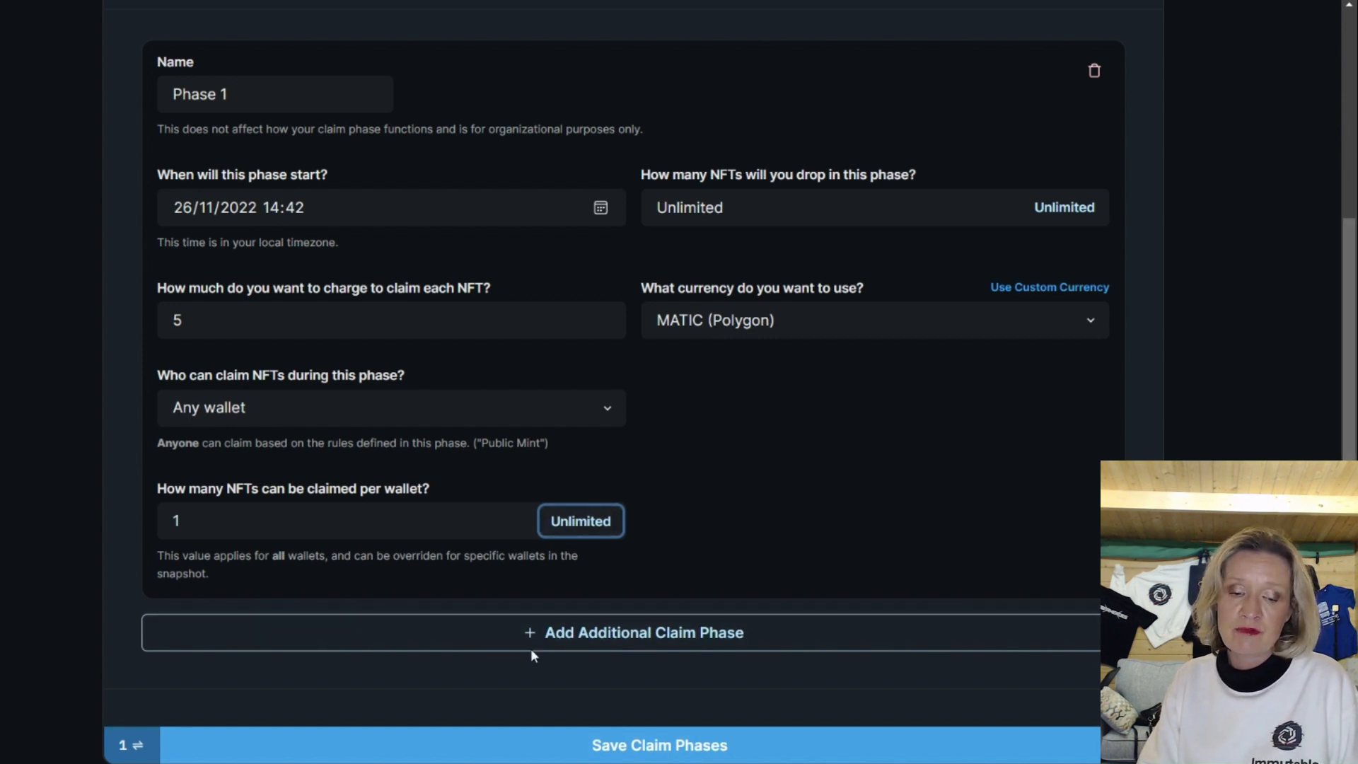
{"action": "left_click", "coordinate": [698, 677]}
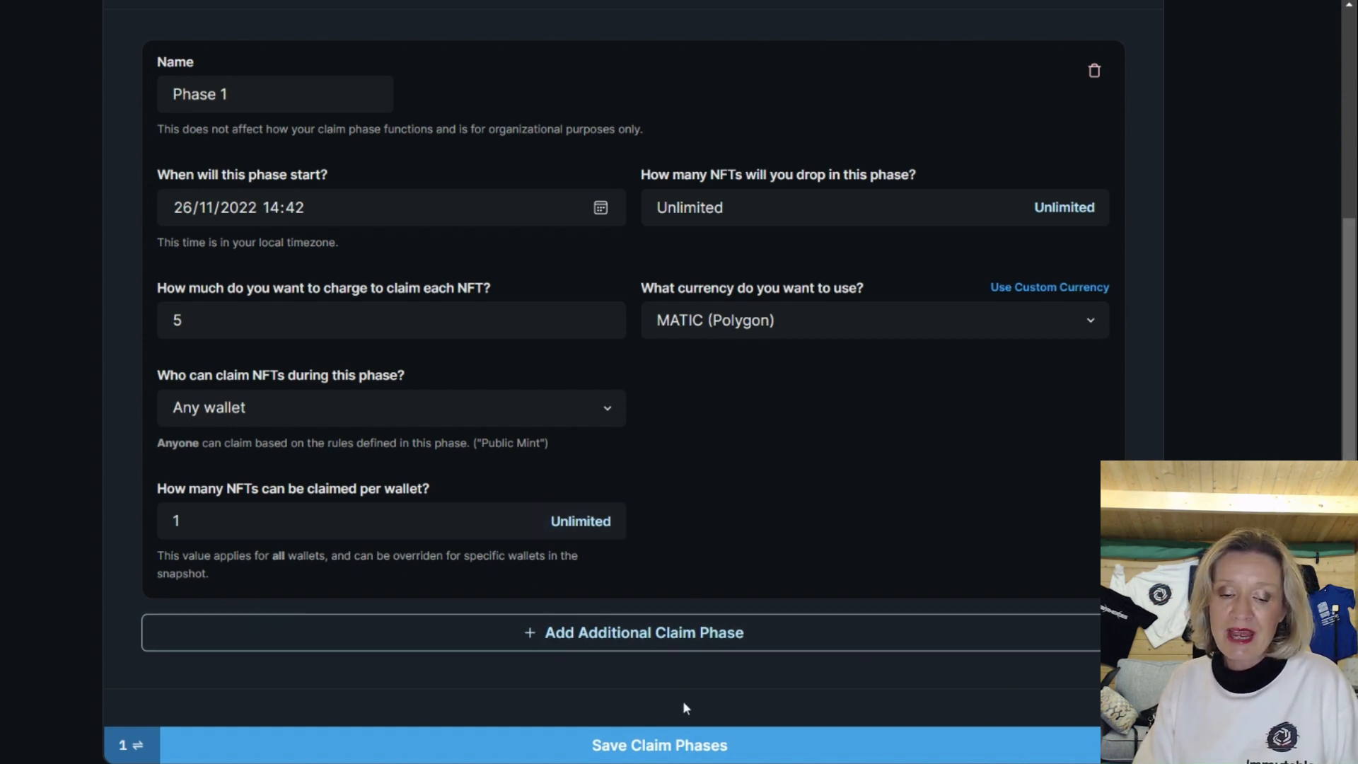
{"action": "left_click", "coordinate": [640, 754]}
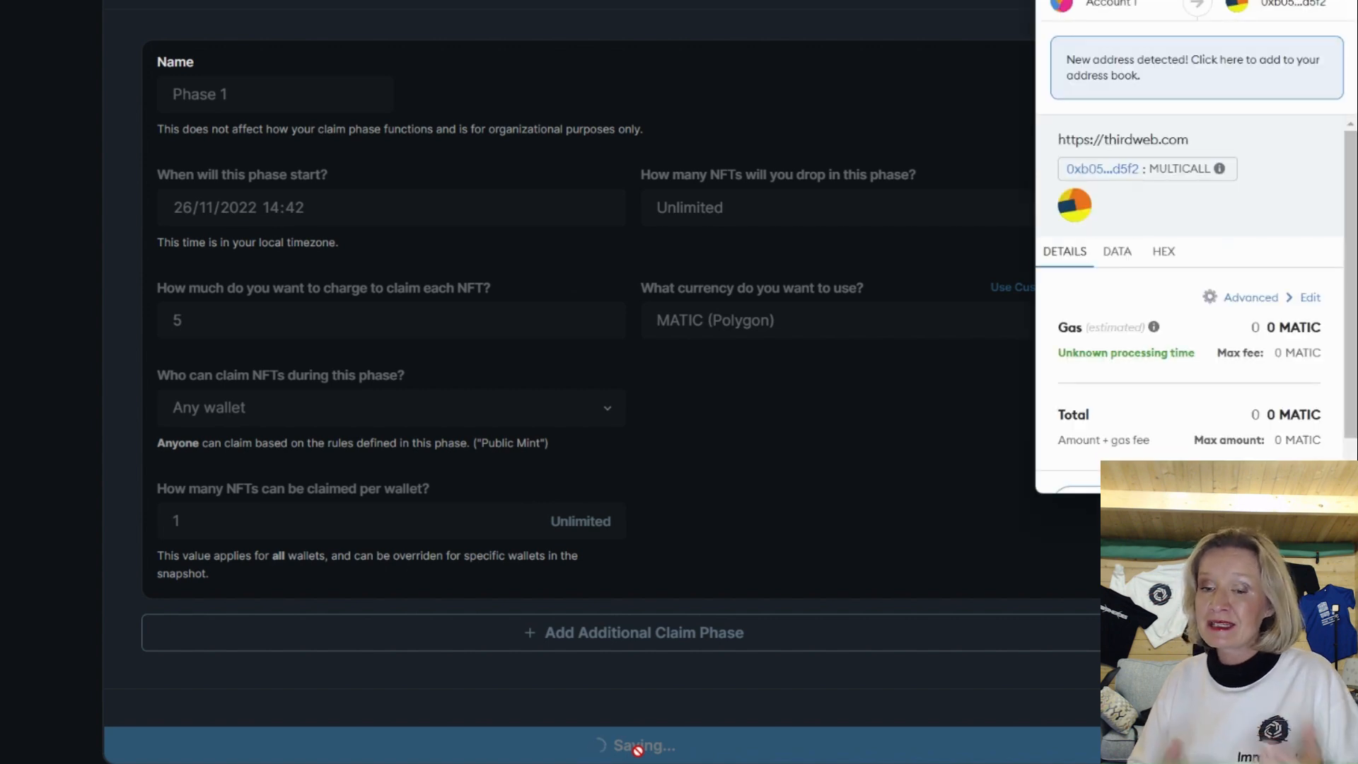
{"action": "left_click_drag", "start_coordinate": [1352, 376], "coordinate": [1352, 466]}
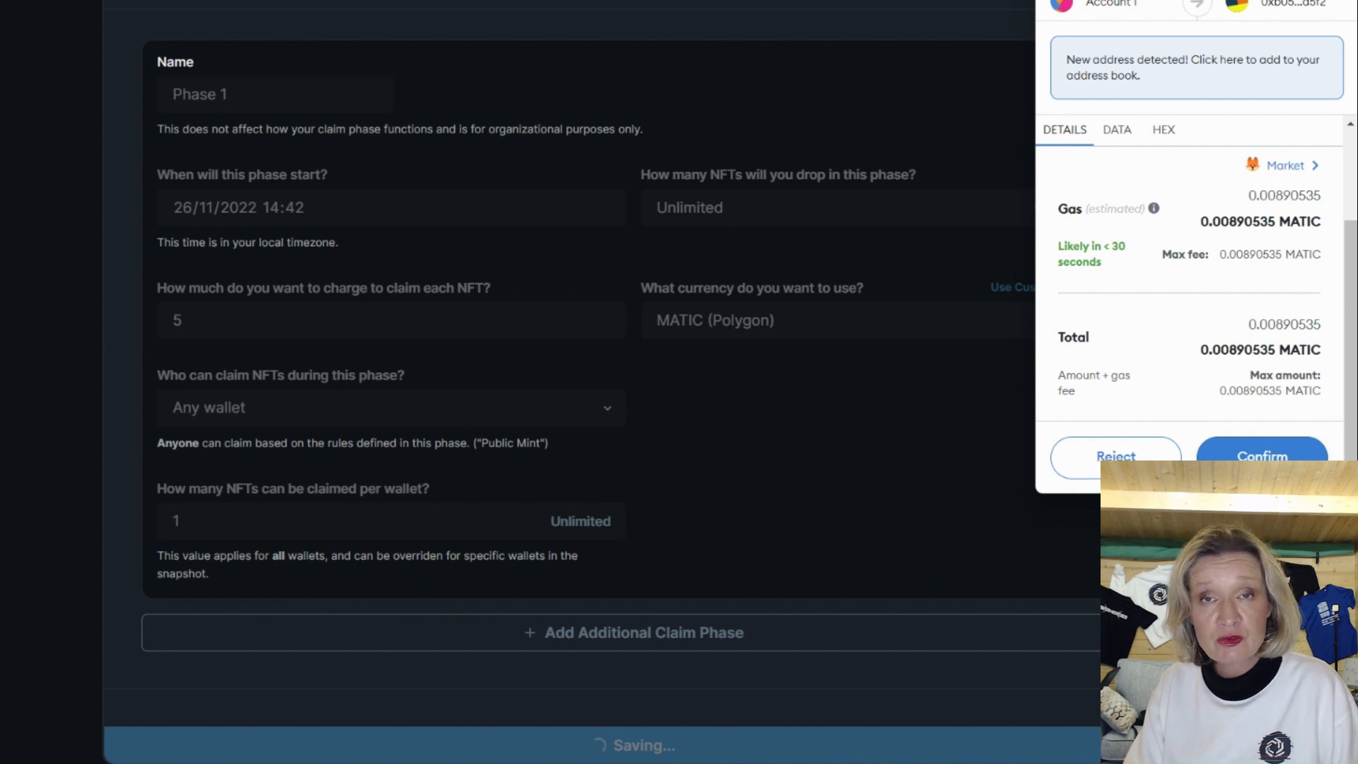
{"action": "left_click", "coordinate": [1262, 456]}
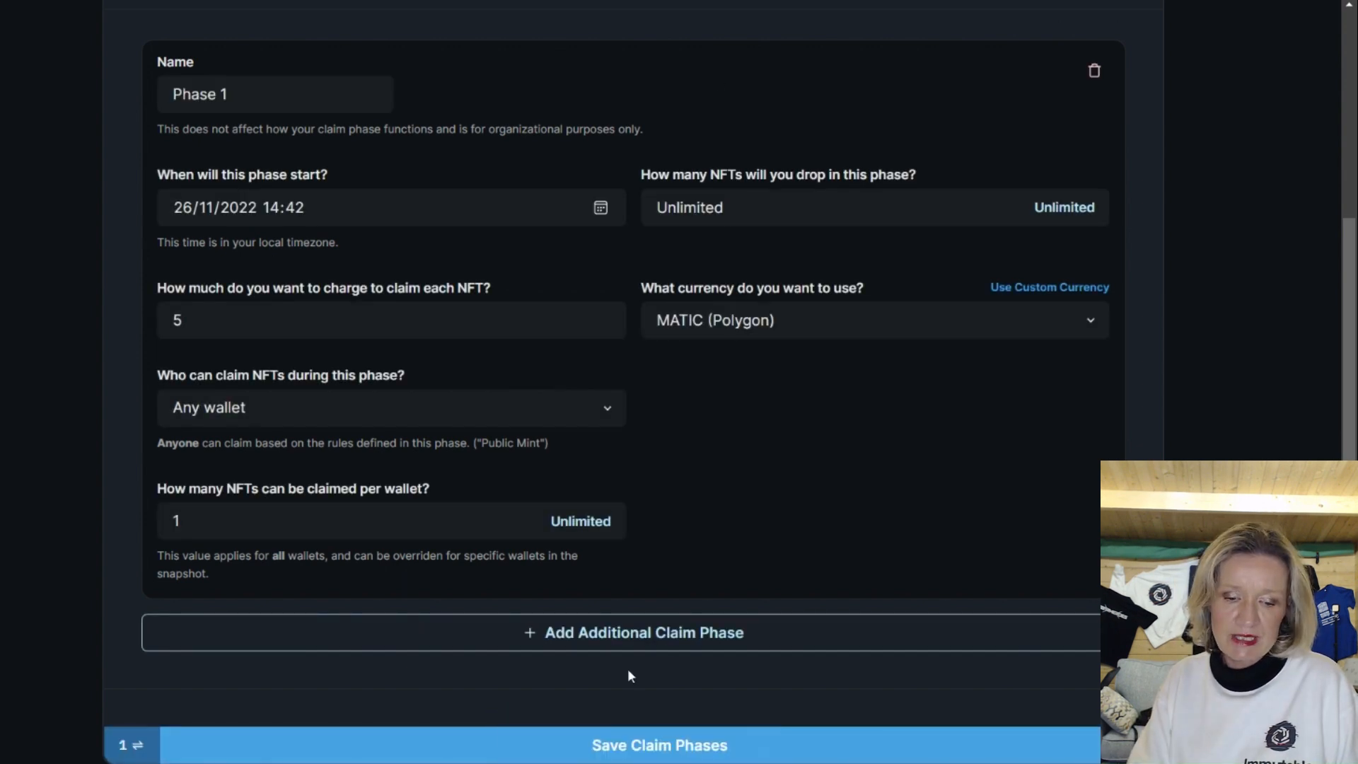
Step: View the contract's latest transactions to check the claim conditions update
{"action": "scroll", "coordinate": [1349, 328], "scroll_direction": "up", "scroll_amount": 1}
{"action": "scroll", "coordinate": [1349, 327], "scroll_direction": "up", "scroll_amount": 8}
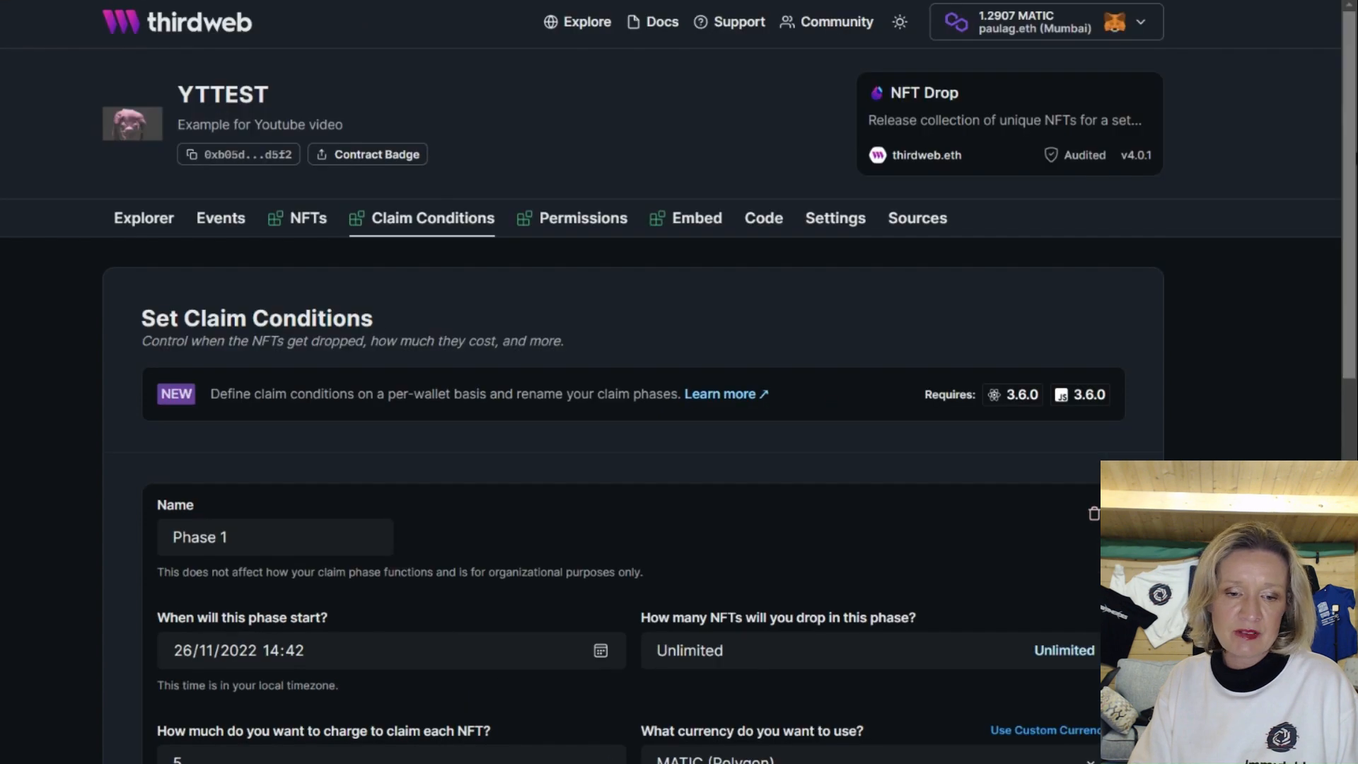
{"action": "left_click", "coordinate": [237, 220]}
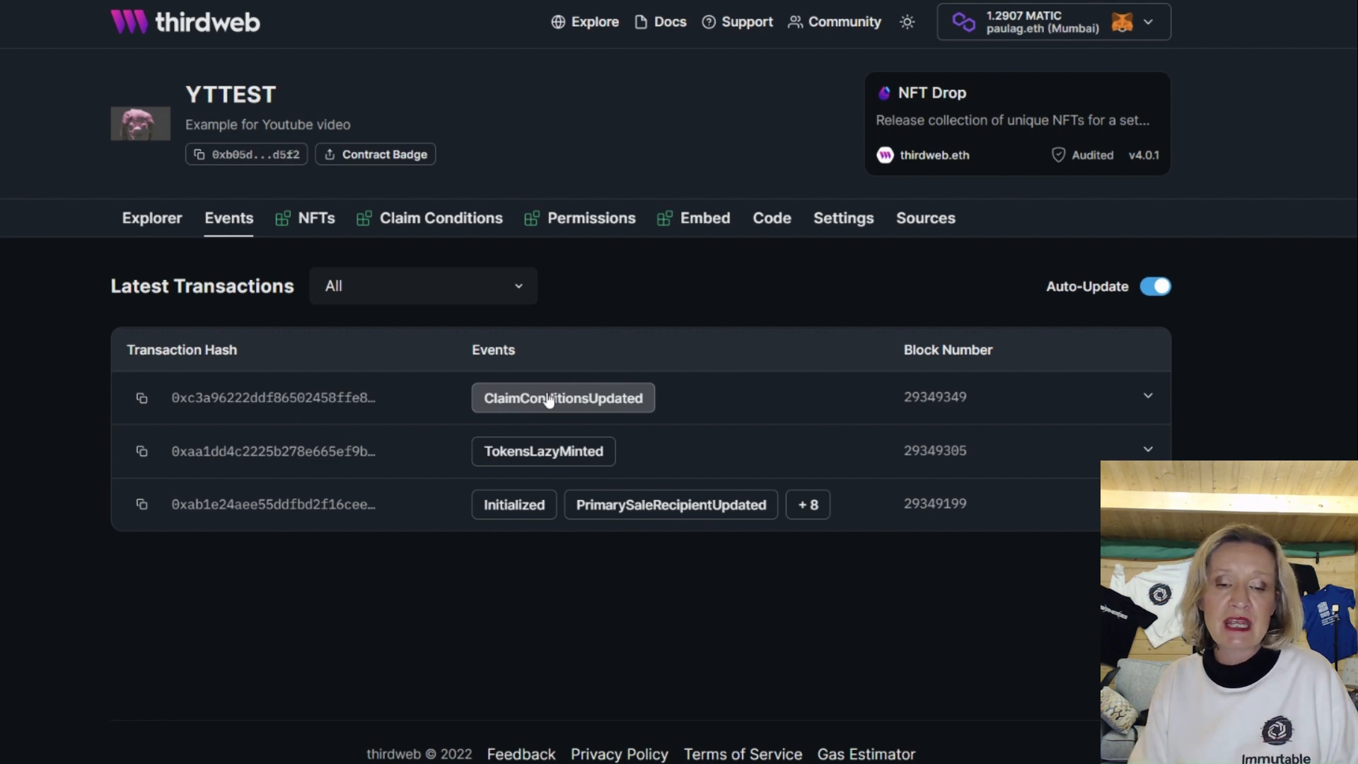
Step: Open the YTTEST contract's embed settings and copy the iframe embed code to the clipboard
{"action": "left_click", "coordinate": [711, 229]}
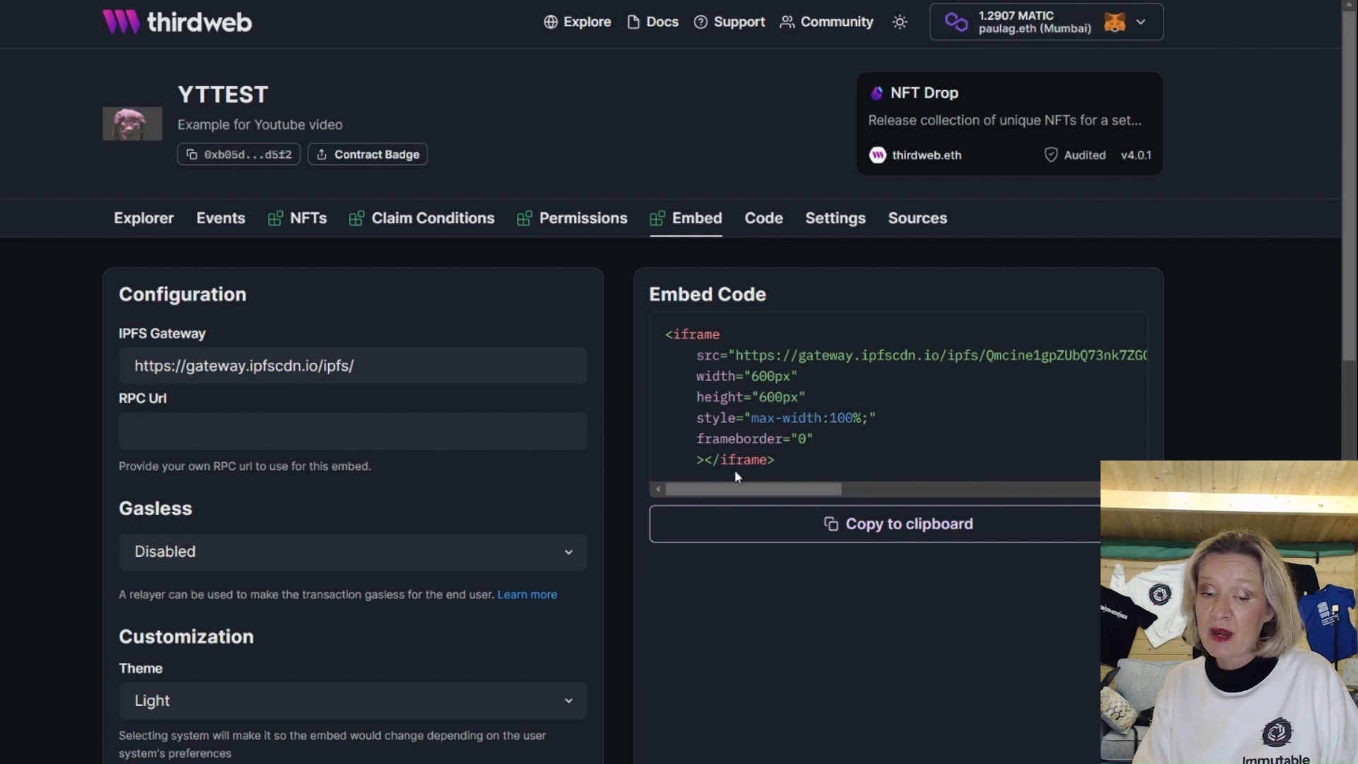
{"action": "left_click_drag", "start_coordinate": [728, 491], "coordinate": [669, 490]}
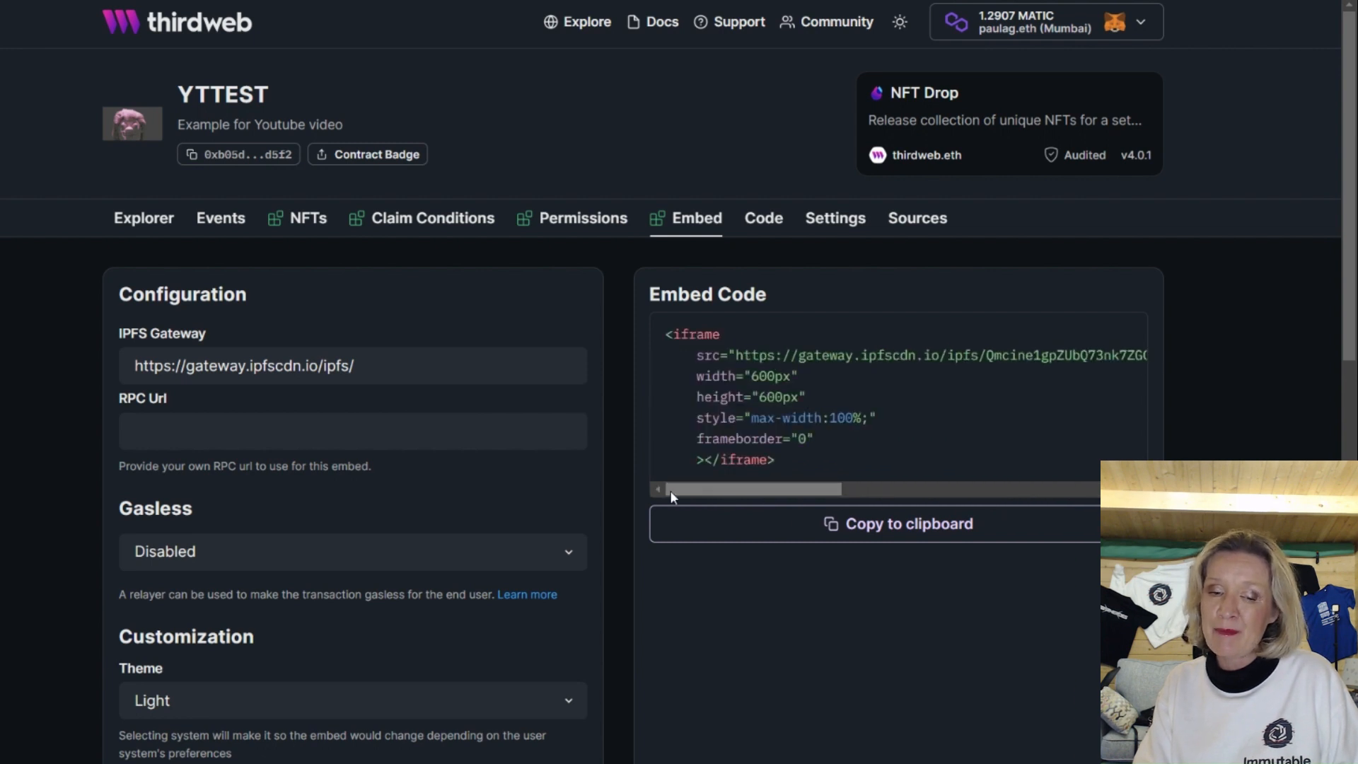
{"action": "left_click", "coordinate": [835, 525]}
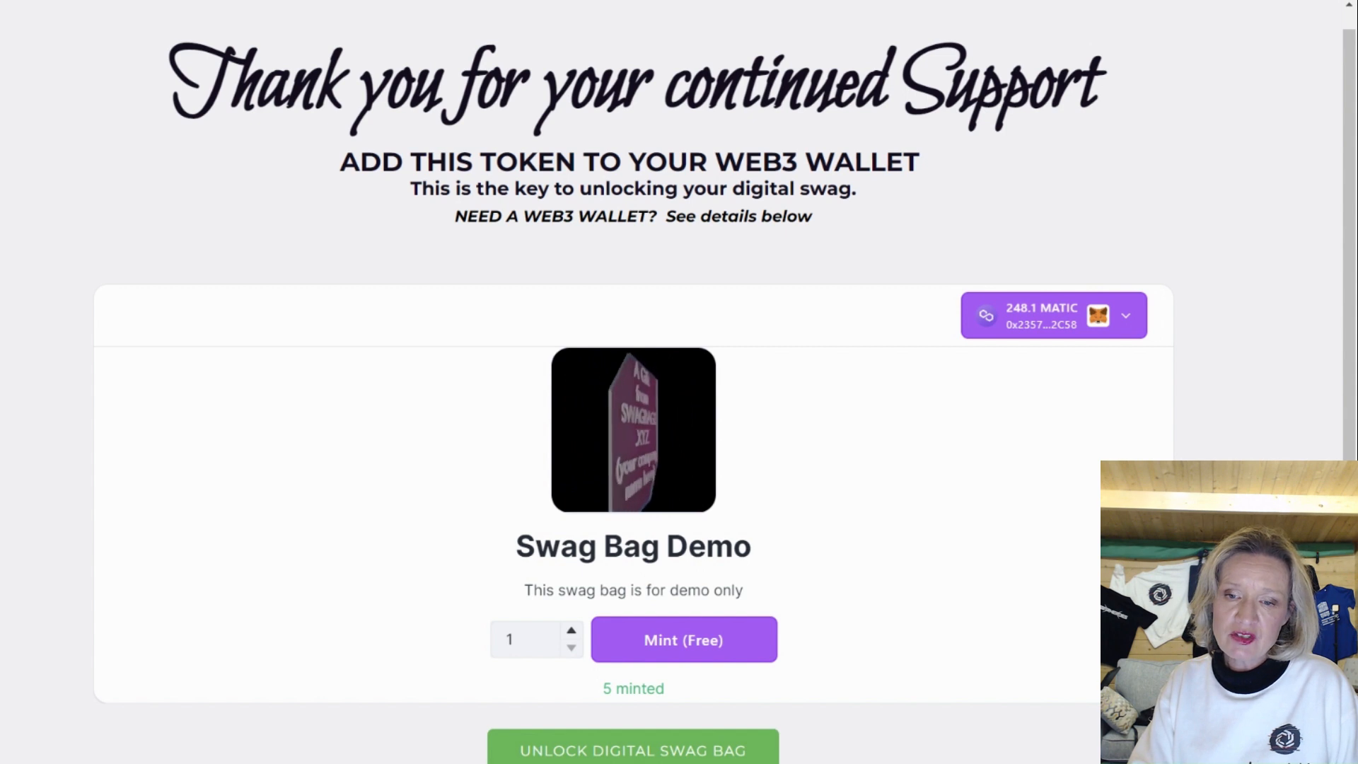
Step: On the Swag Bag Demo page, switch MetaMask to Ethereum Mainnet and return it to Matic through the mint widget's network switch
{"action": "left_click", "coordinate": [1081, 1]}
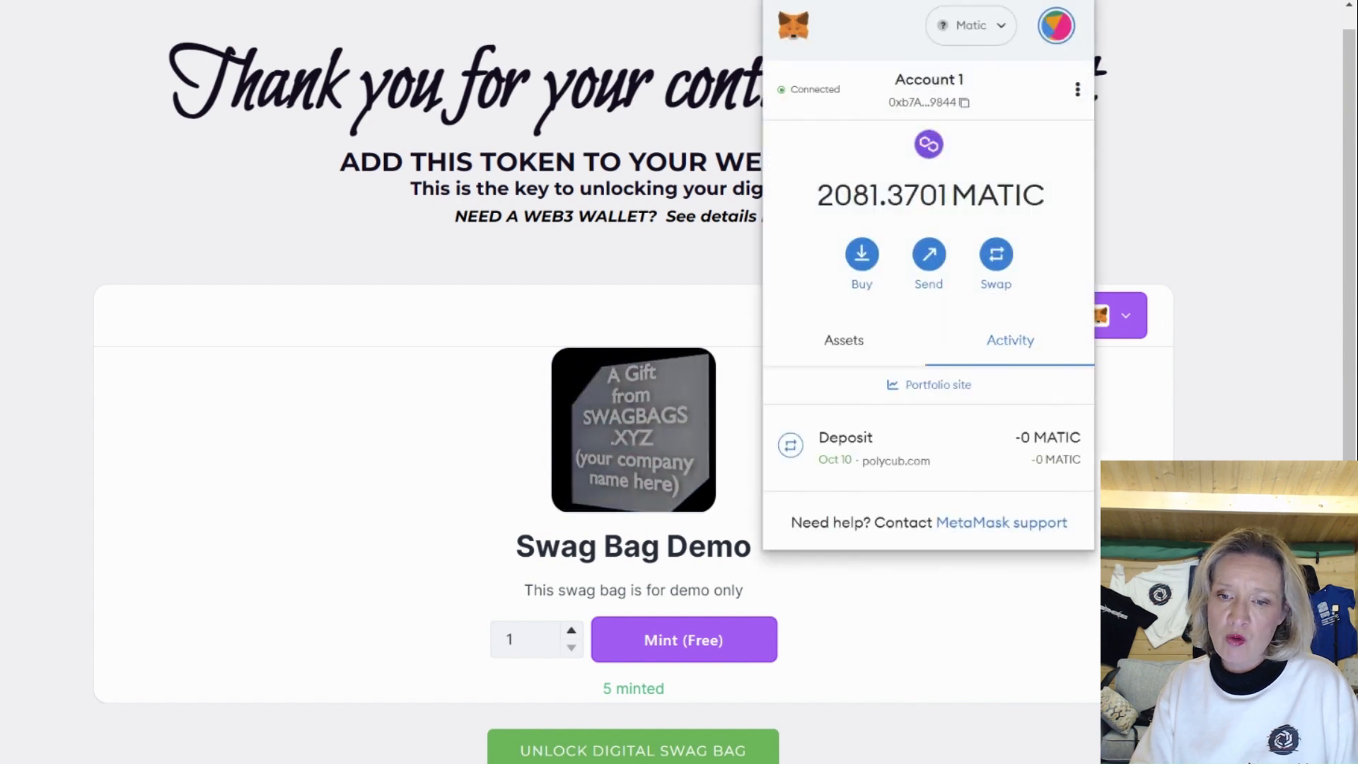
{"action": "left_click", "coordinate": [997, 29]}
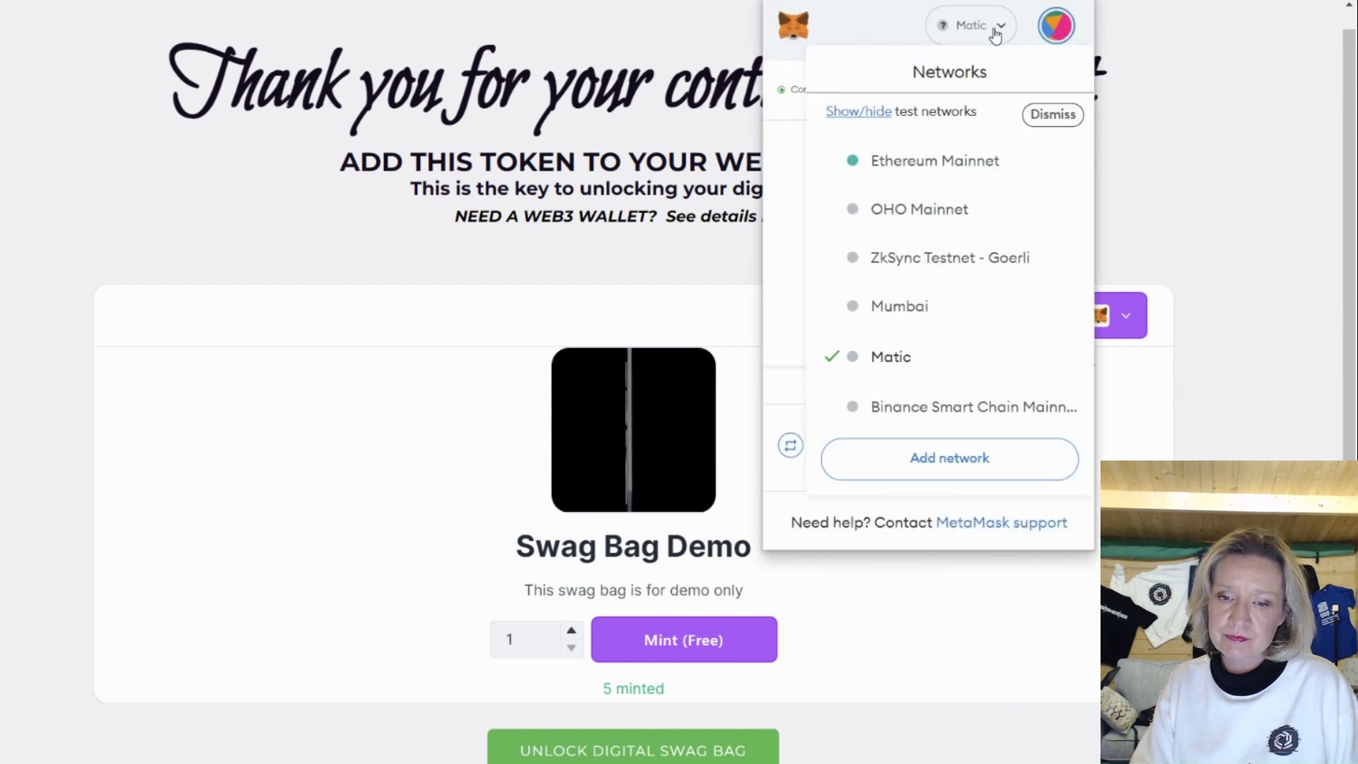
{"action": "left_click", "coordinate": [905, 158]}
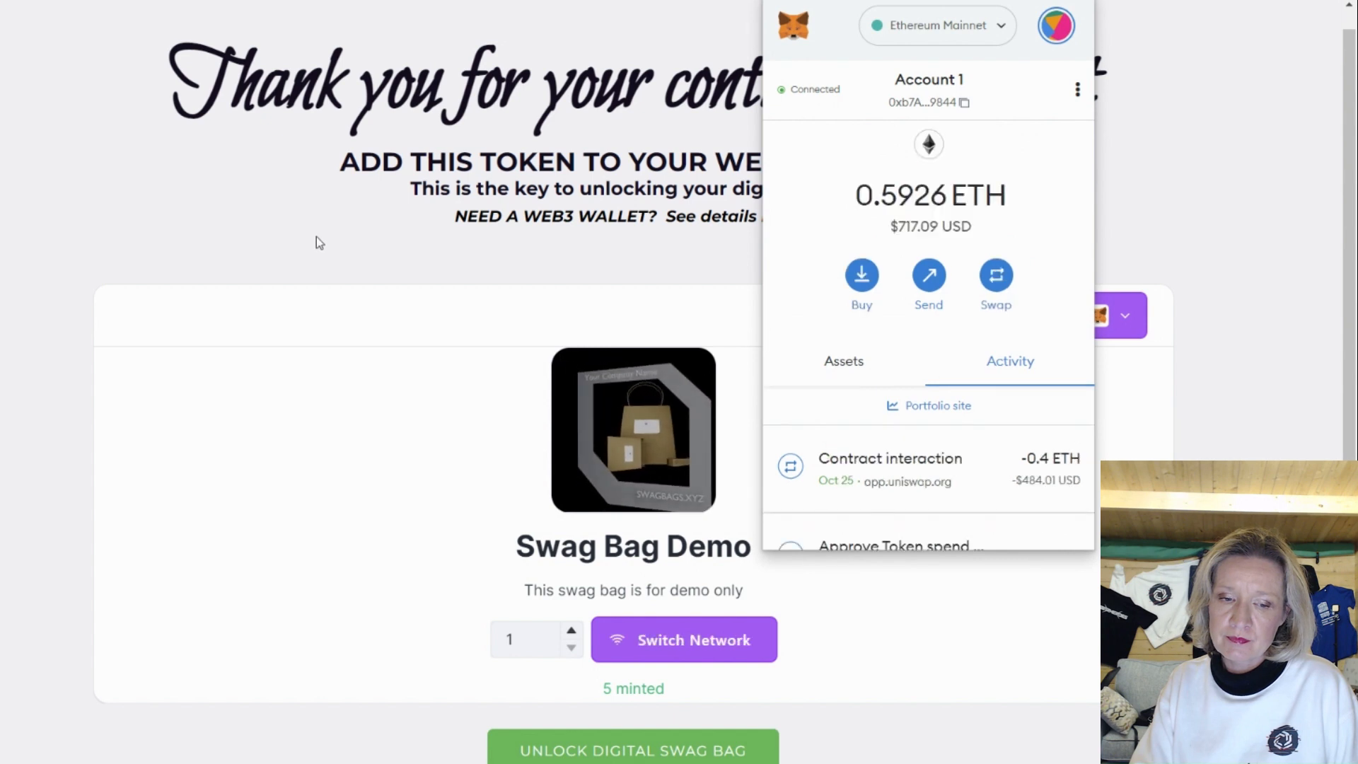
{"action": "left_click", "coordinate": [256, 218]}
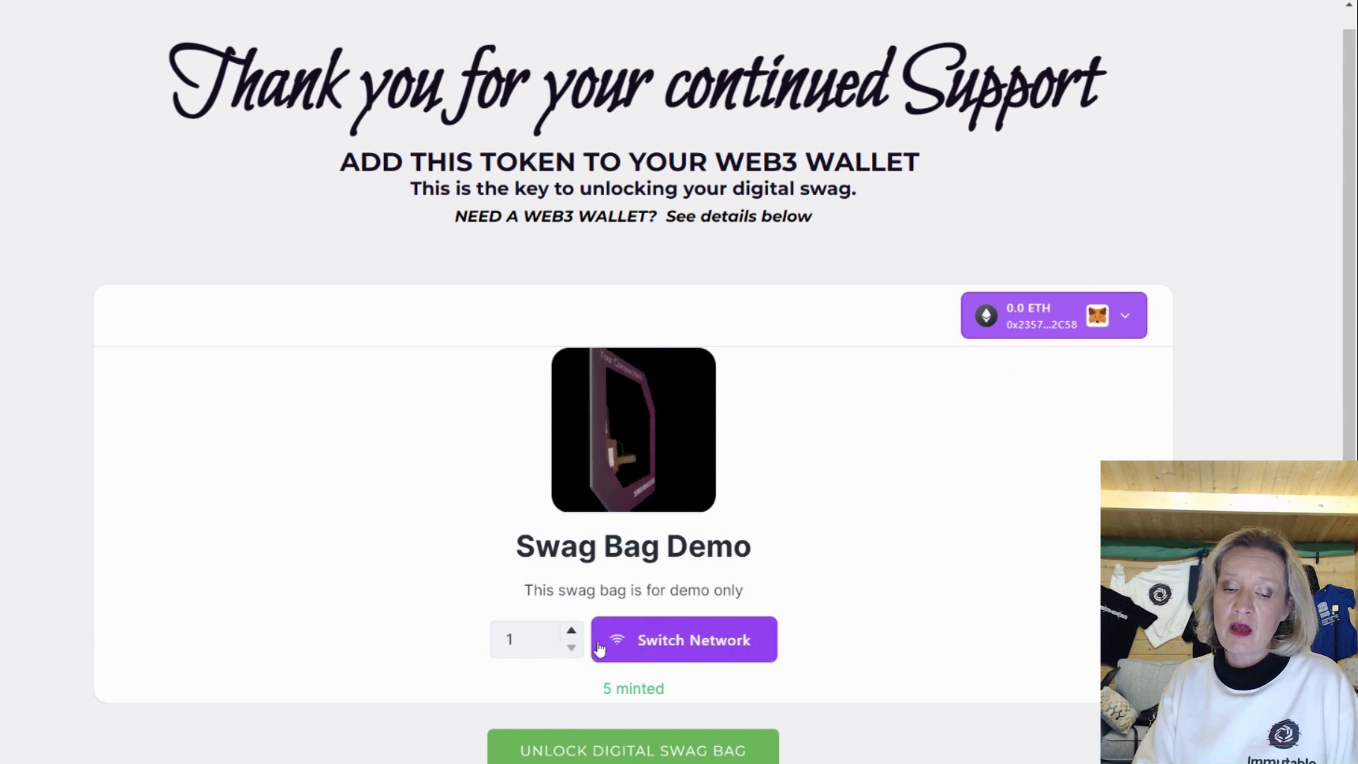
{"action": "left_click", "coordinate": [727, 643]}
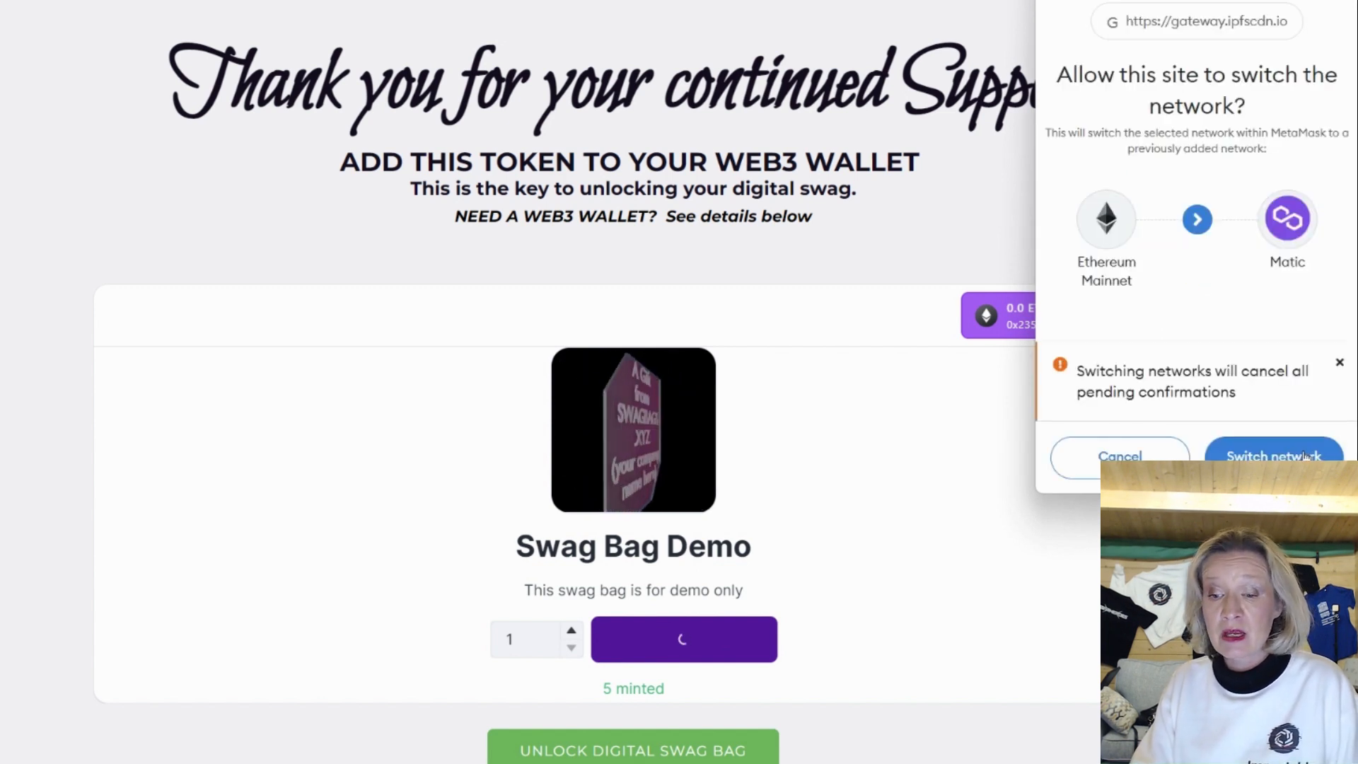
{"action": "left_click", "coordinate": [1306, 456]}
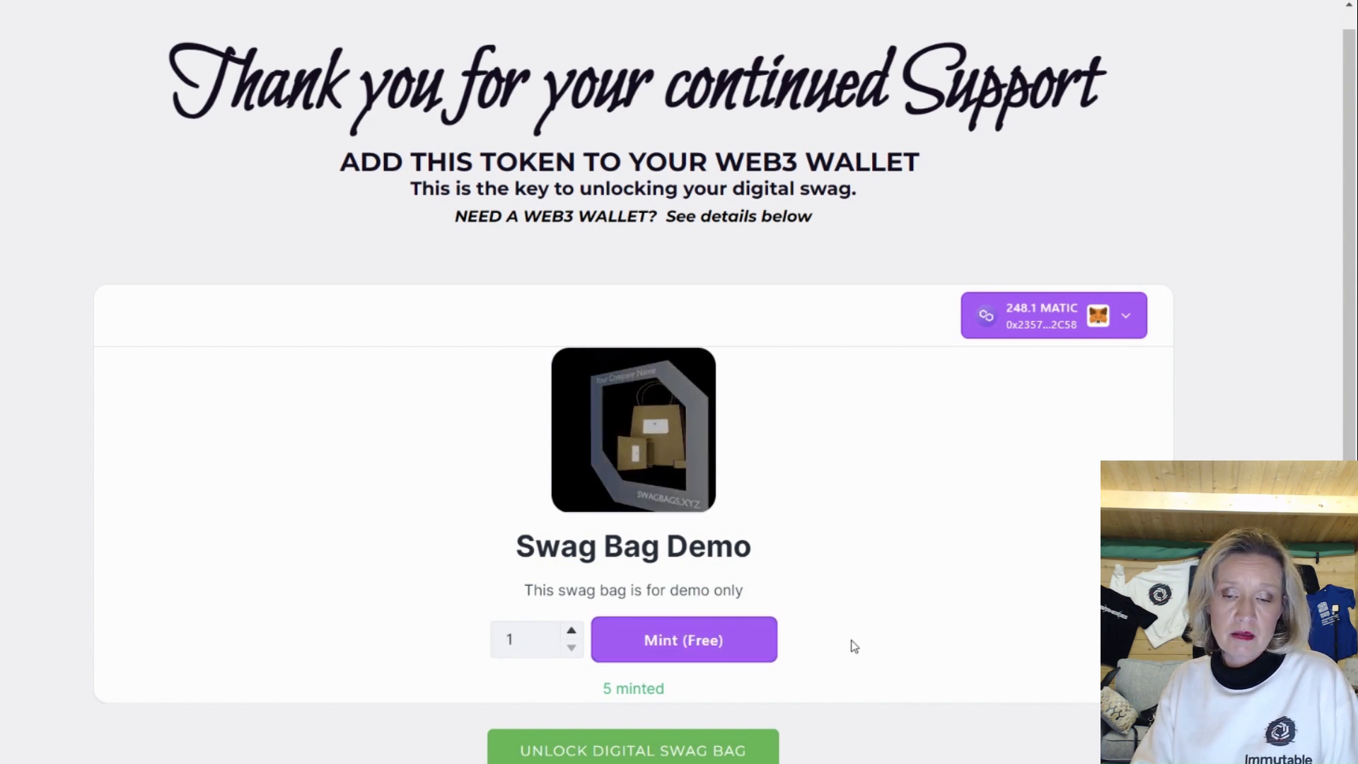
Step: Mint one free Swag Bag Demo NFT, confirm the claim transaction in MetaMask and dismiss the notification
{"action": "left_click", "coordinate": [645, 643]}
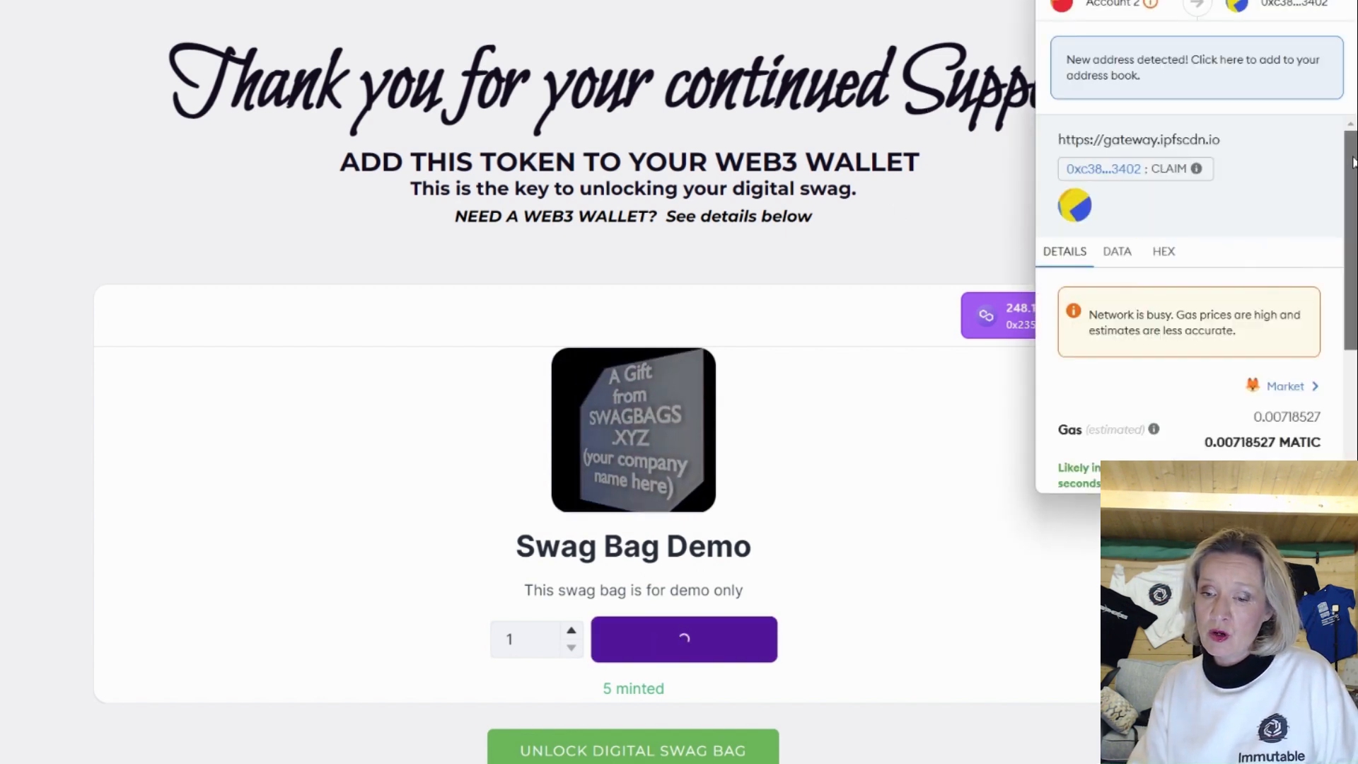
{"action": "left_click_drag", "start_coordinate": [1352, 162], "coordinate": [1341, 323]}
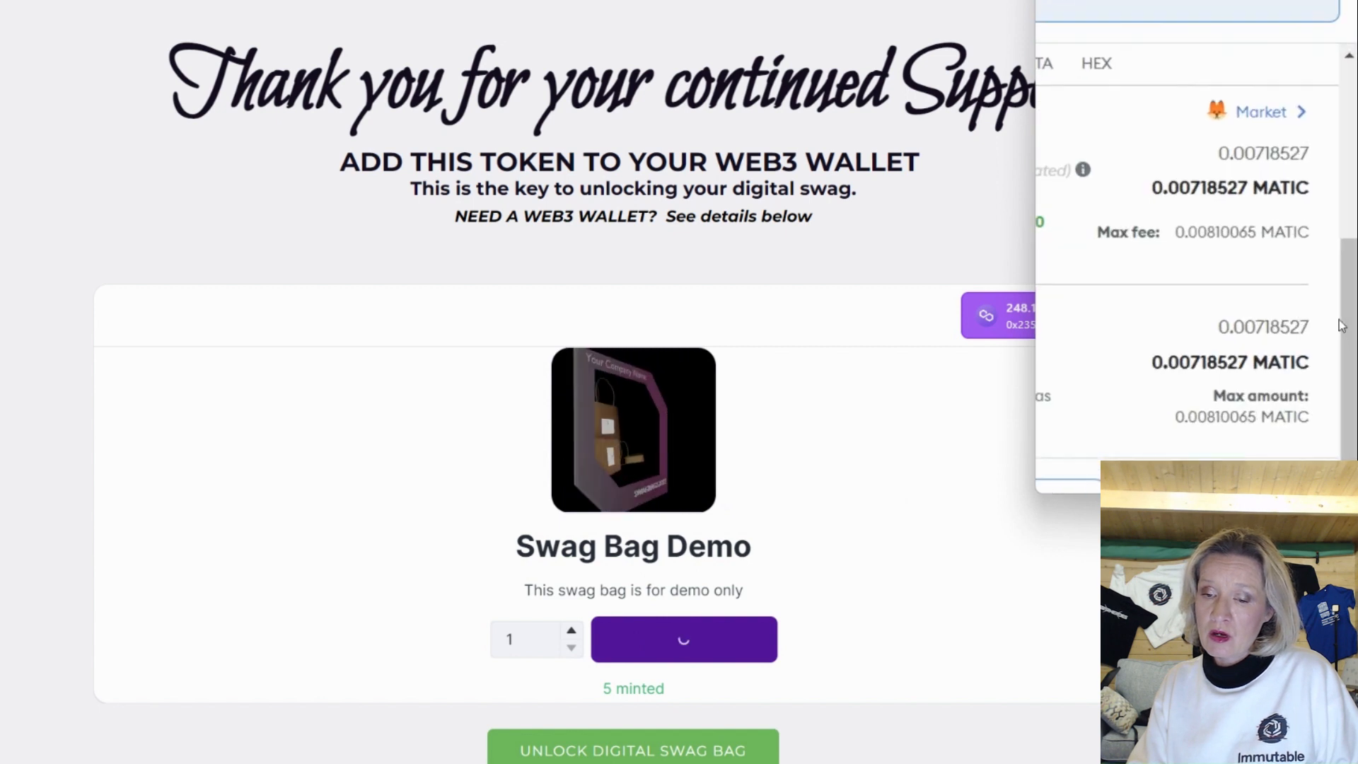
{"action": "left_click", "coordinate": [1259, 453]}
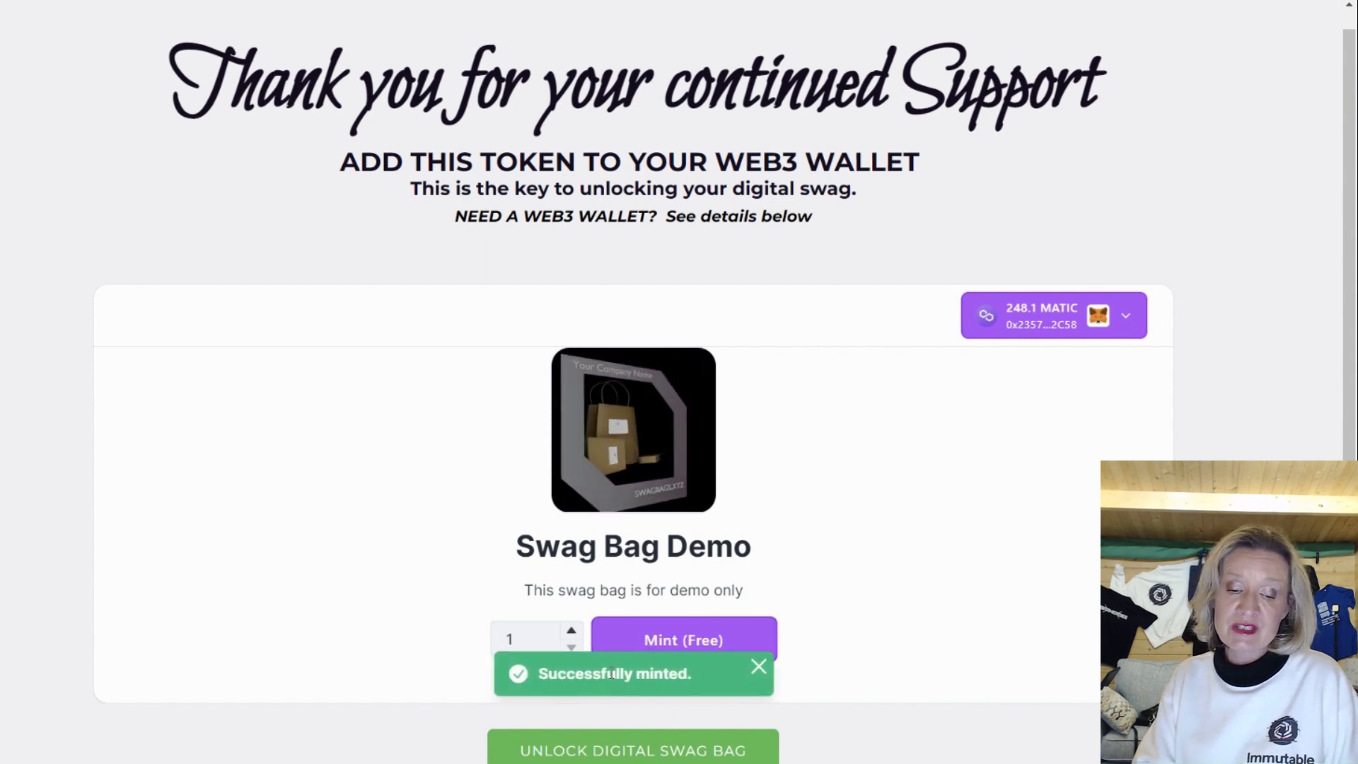
{"action": "left_click", "coordinate": [758, 666]}
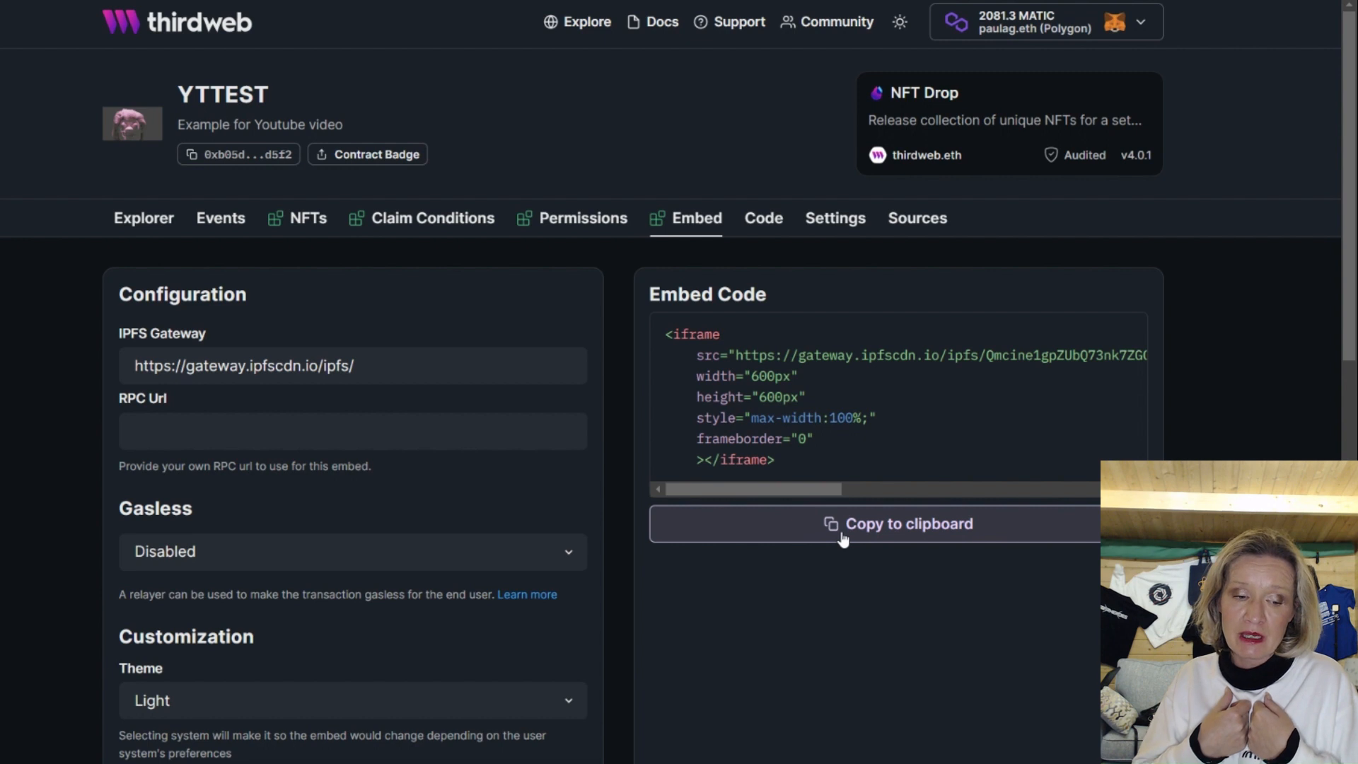
Step: Check the Gasless options in the YTTEST embed configuration, leaving the setting at Disabled
{"action": "left_click", "coordinate": [170, 550]}
{"action": "left_click", "coordinate": [170, 551]}
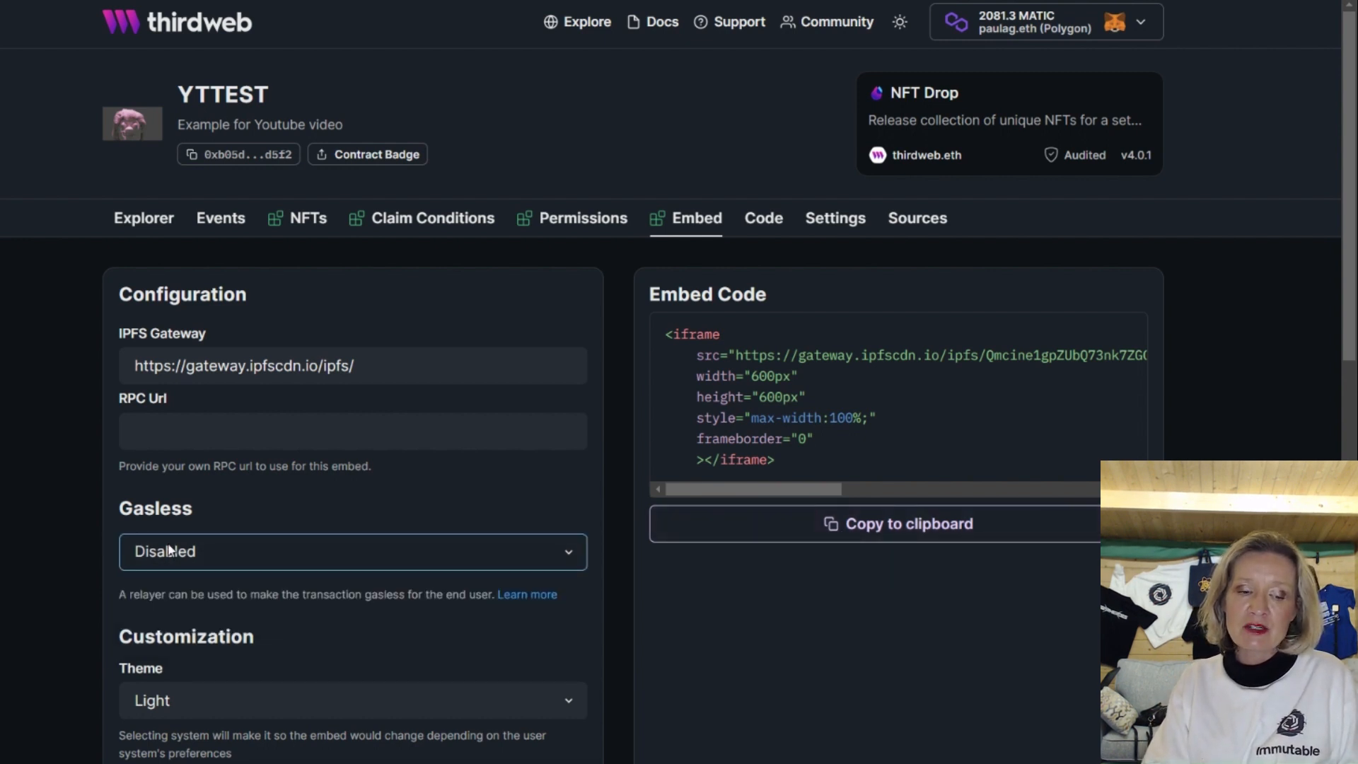